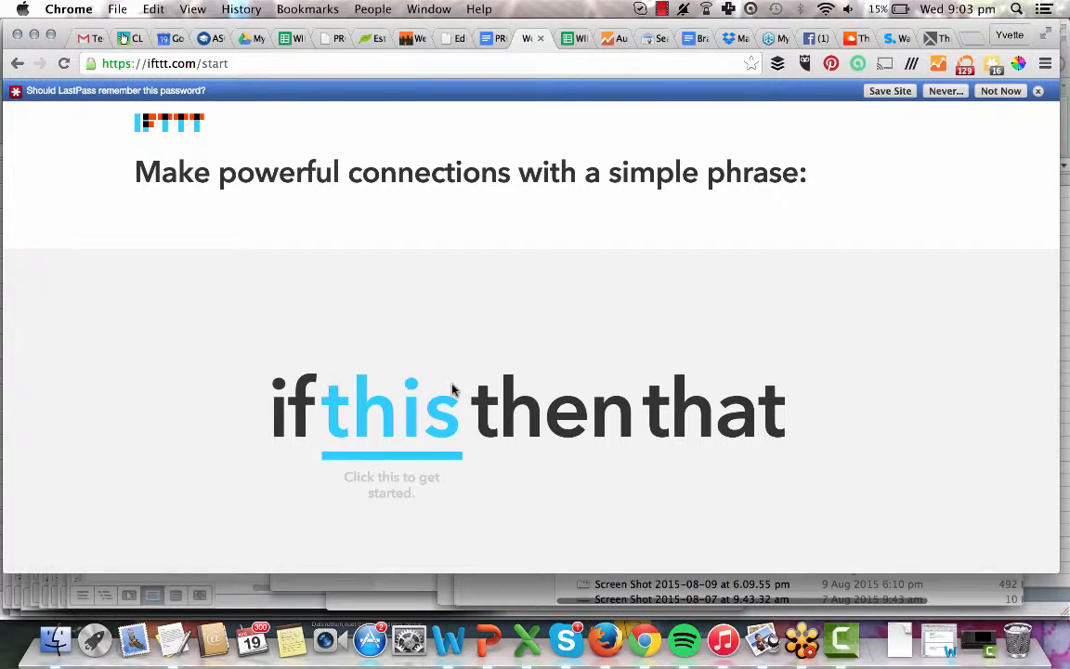
Store the IFTTT login in LastPass as site 'ifttt.com' under the Productivity Tools folder.
click(890, 91)
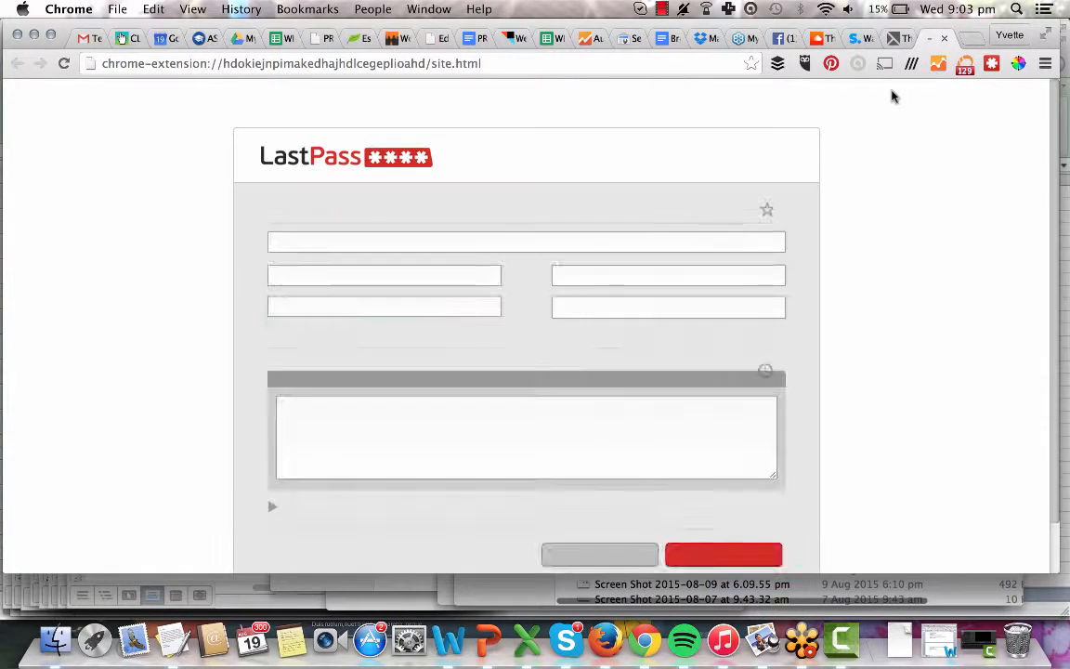
scroll(652, 210, down, 3)
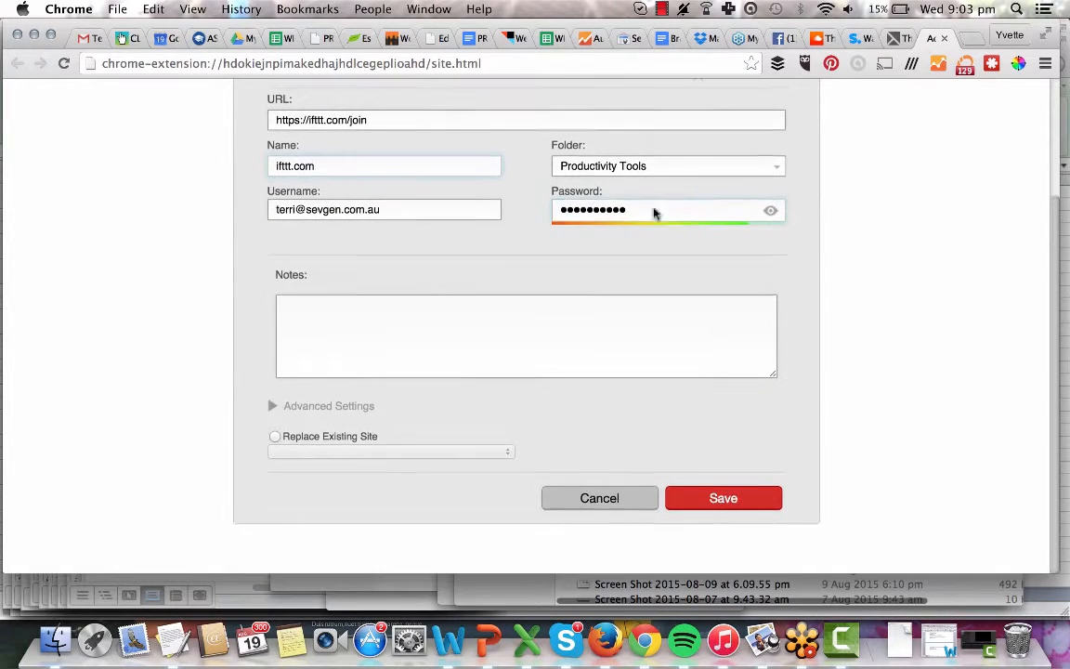
click(702, 510)
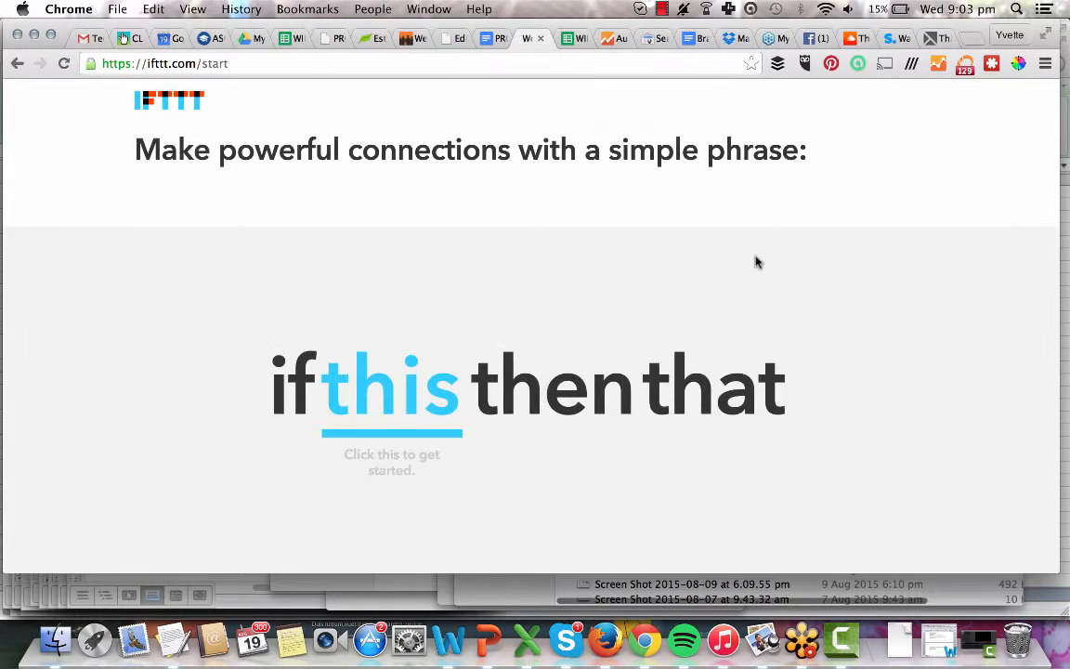
Continue past the weather/email if-then example and the Connect Channels page.
scroll(712, 252, down, 3)
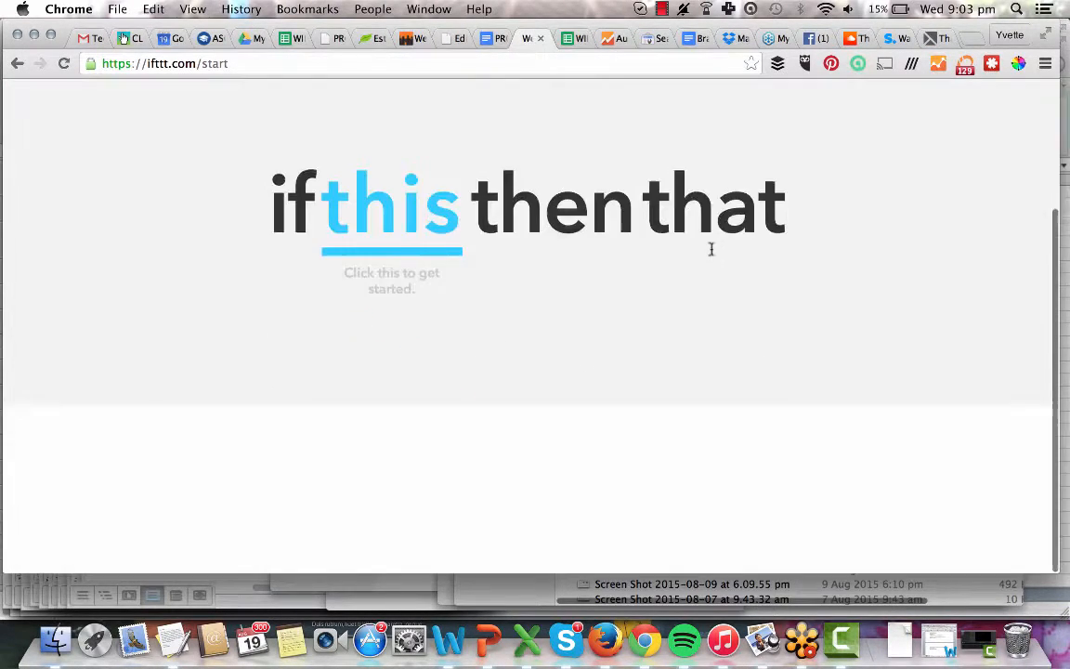
scroll(711, 246, up, 3)
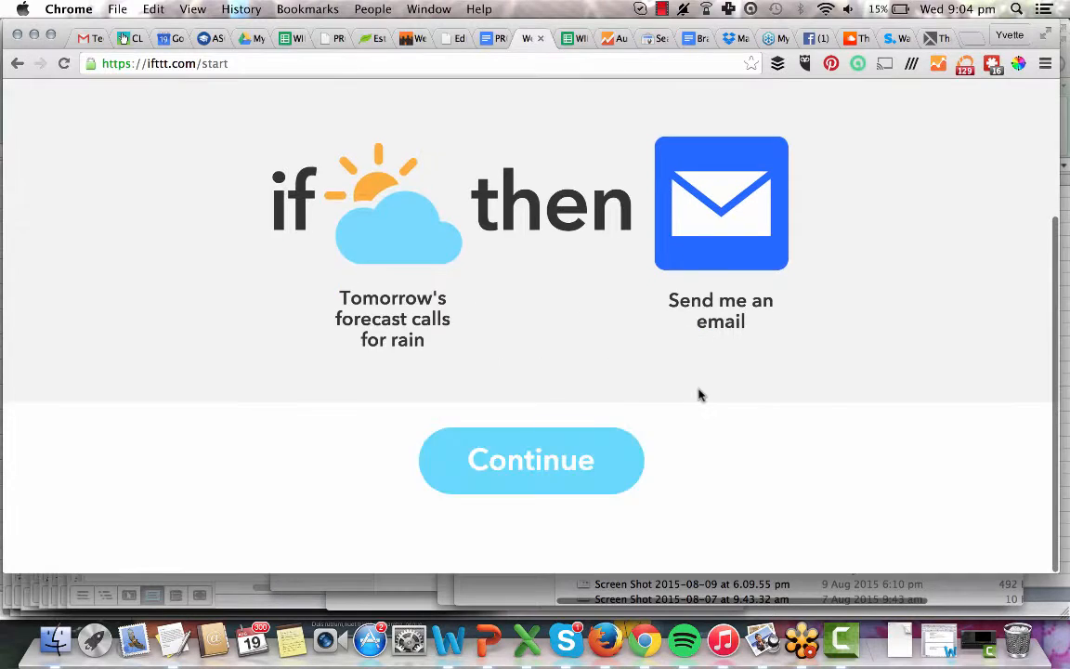
scroll(699, 395, down, 2)
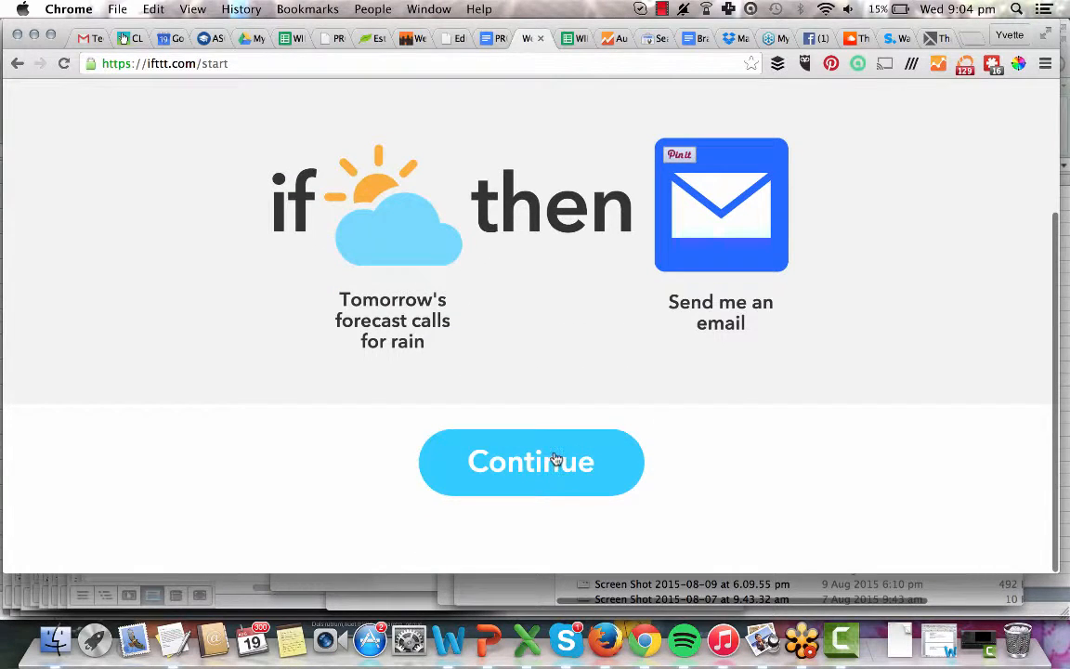
click(555, 459)
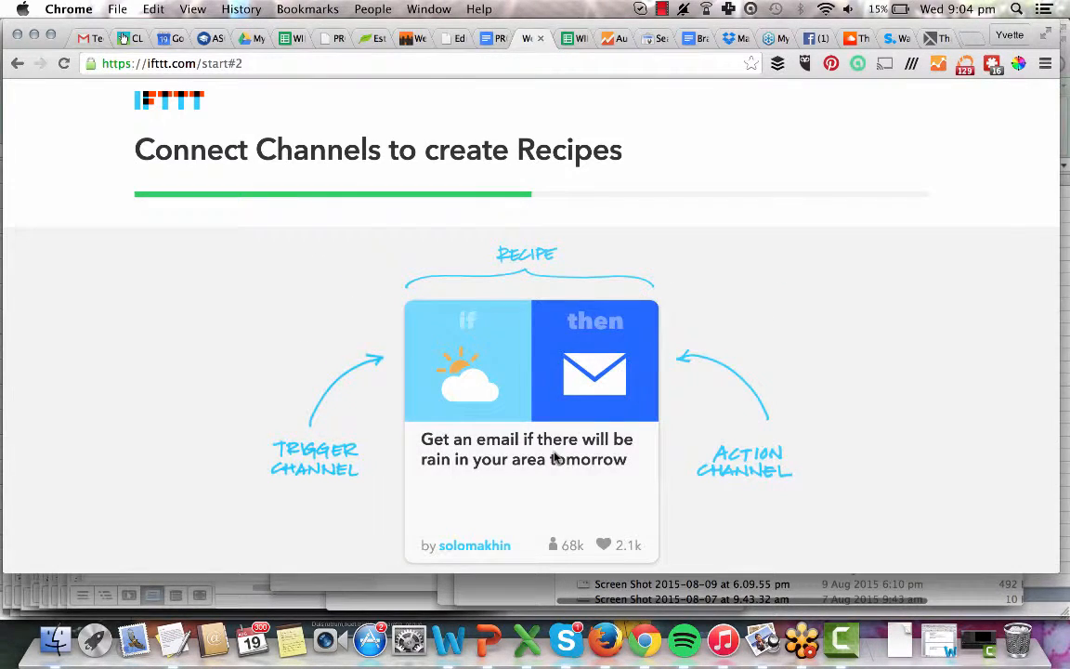
scroll(554, 456, down, 3)
click(542, 484)
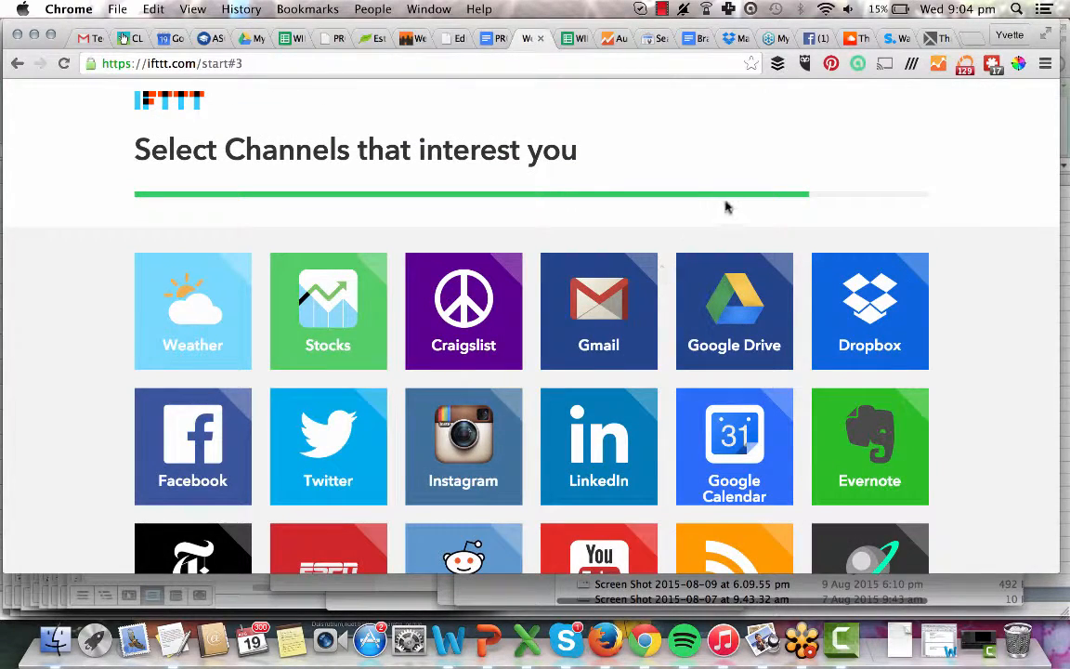
Browse the full IFTTT channel grid, then switch to the SevGen WordPress Edit Themes tab.
scroll(728, 206, down, 4)
scroll(728, 206, up, 4)
scroll(727, 206, down, 3)
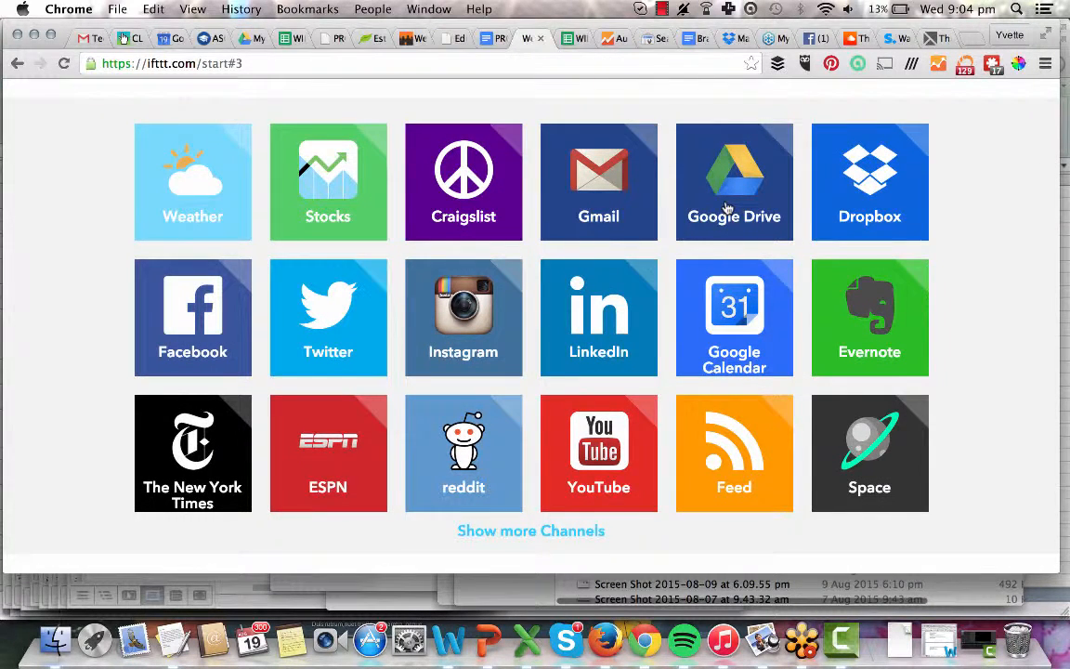
click(447, 40)
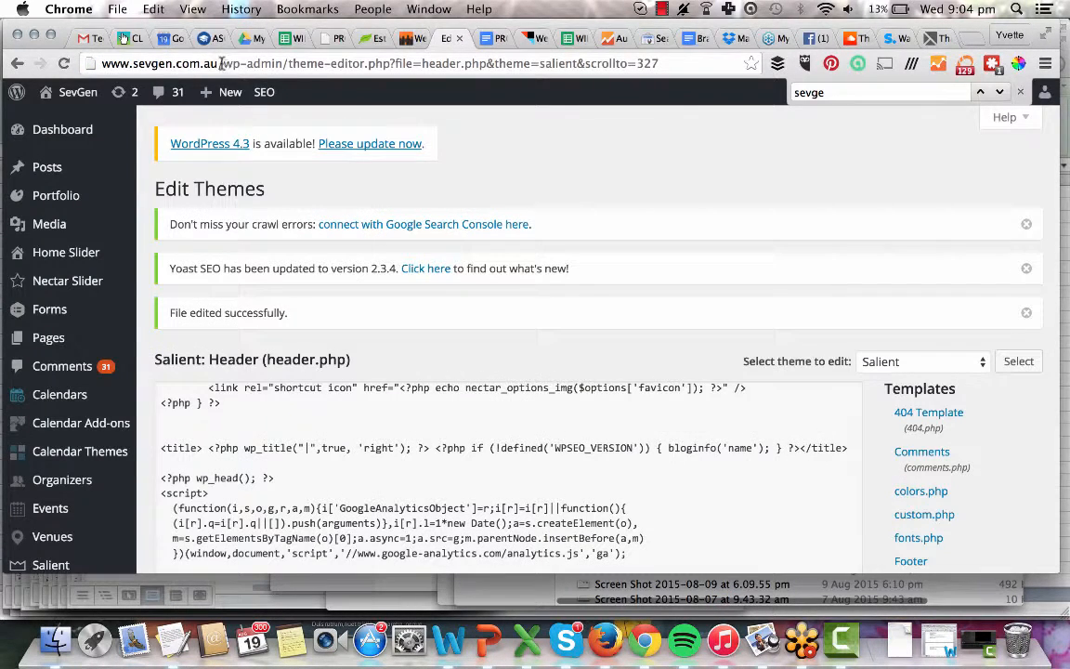
drag(221, 63, 57, 61)
key(super+c)
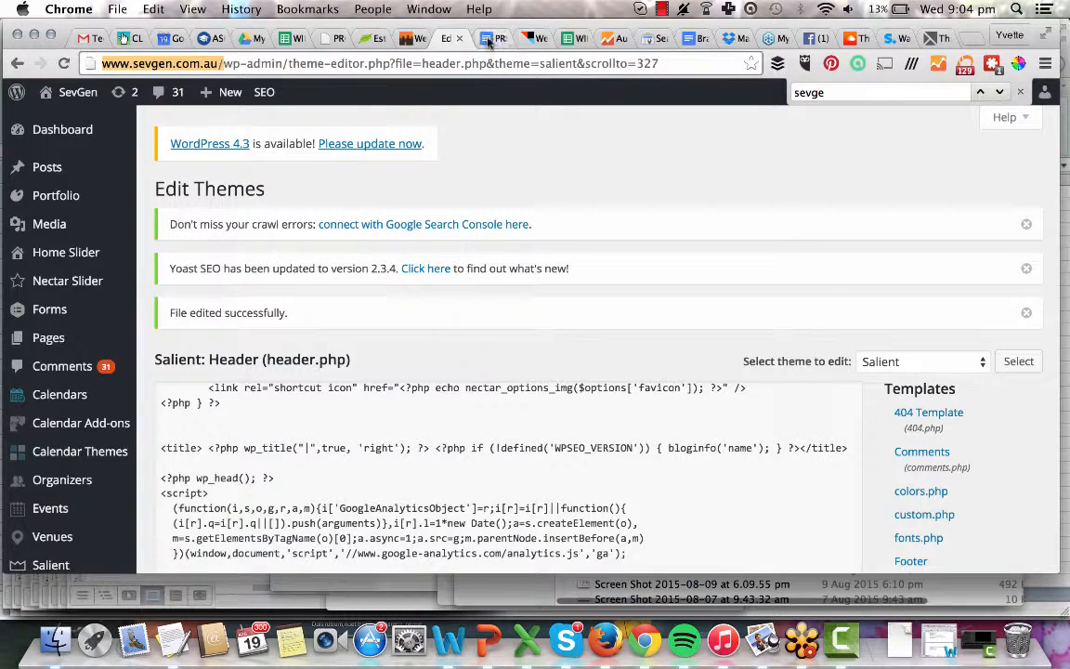
click(615, 39)
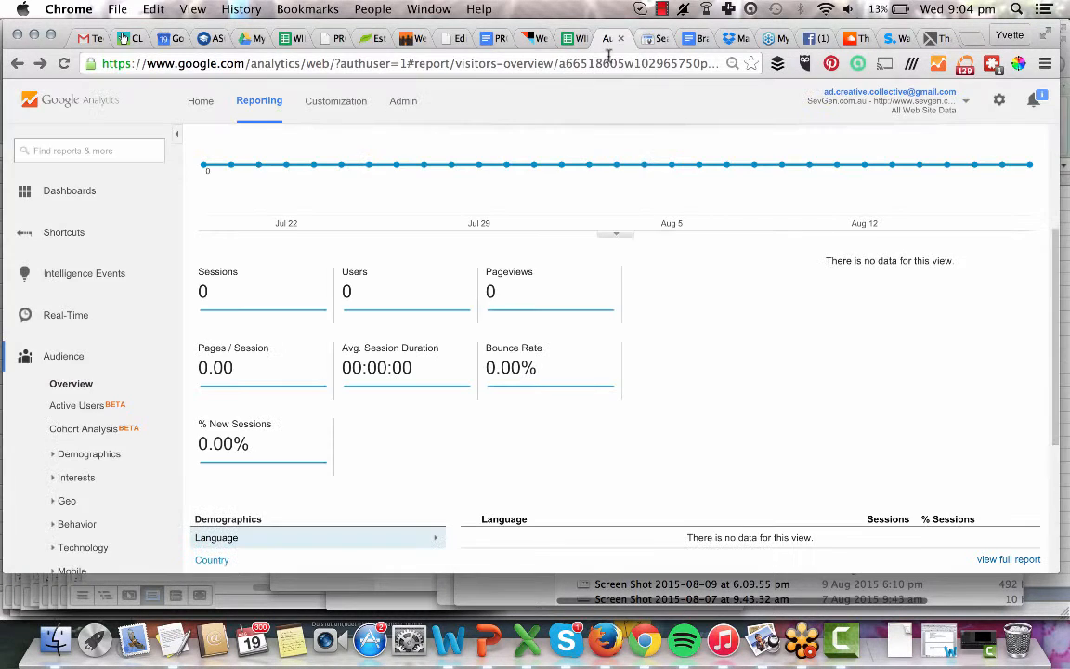
click(604, 64)
key(super+v)
key(Return)
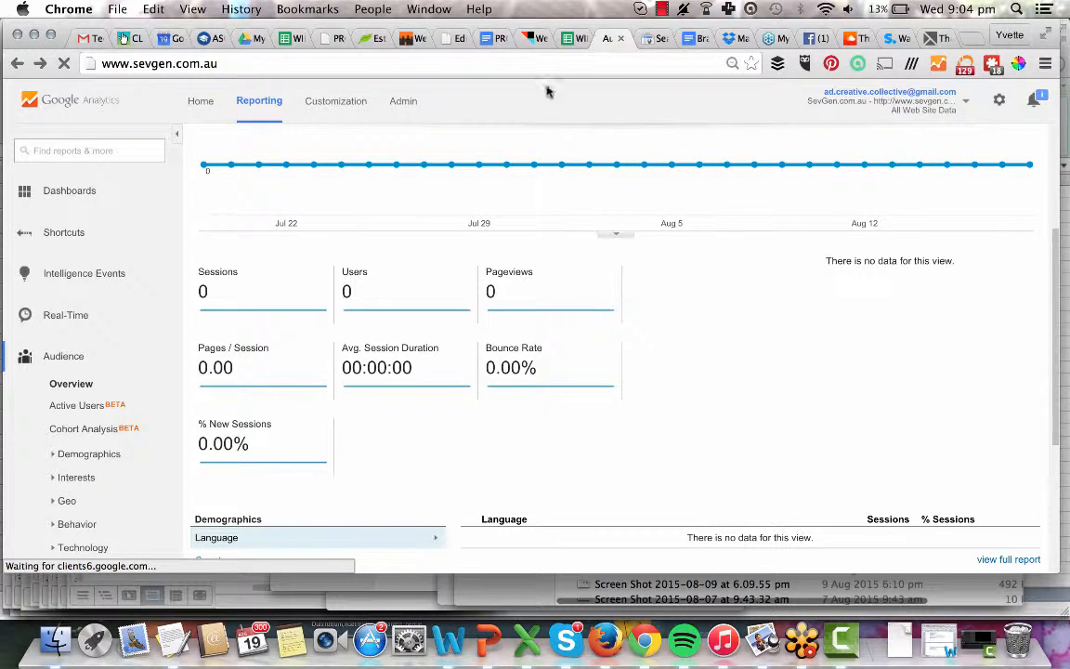
click(282, 64)
key(Right)
text(/)
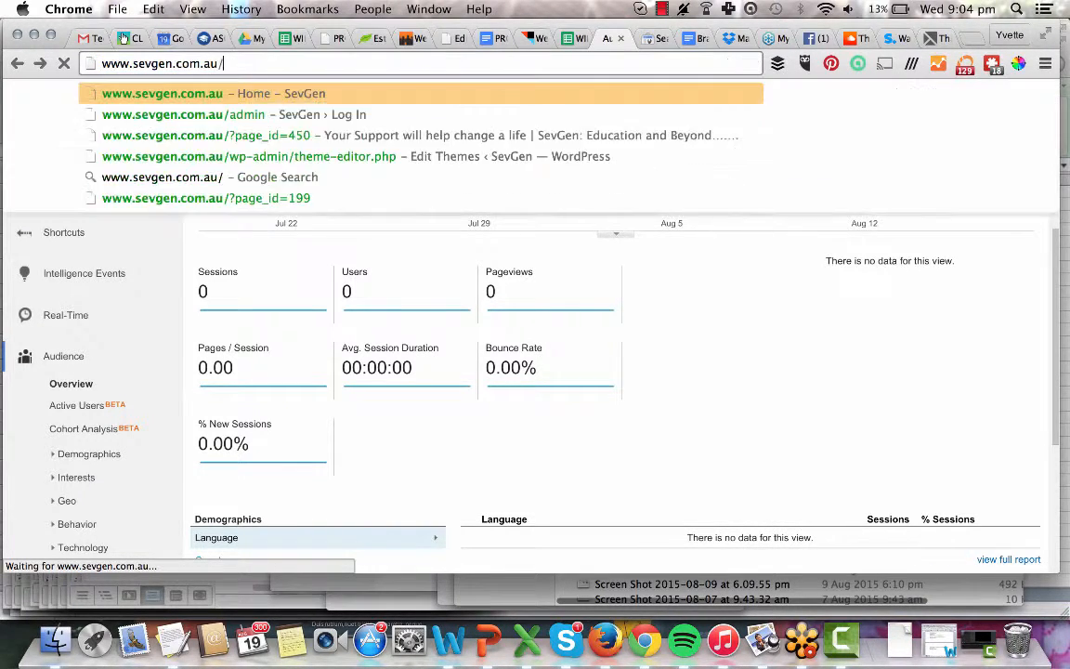
text(feed)
key(Return)
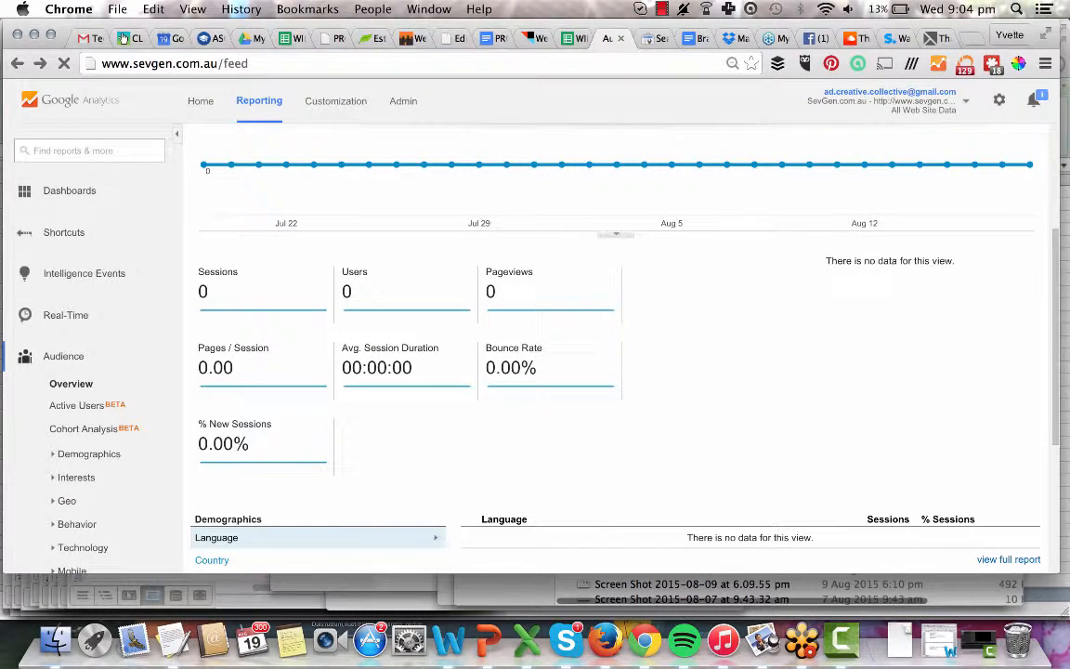
click(266, 65)
key(Return)
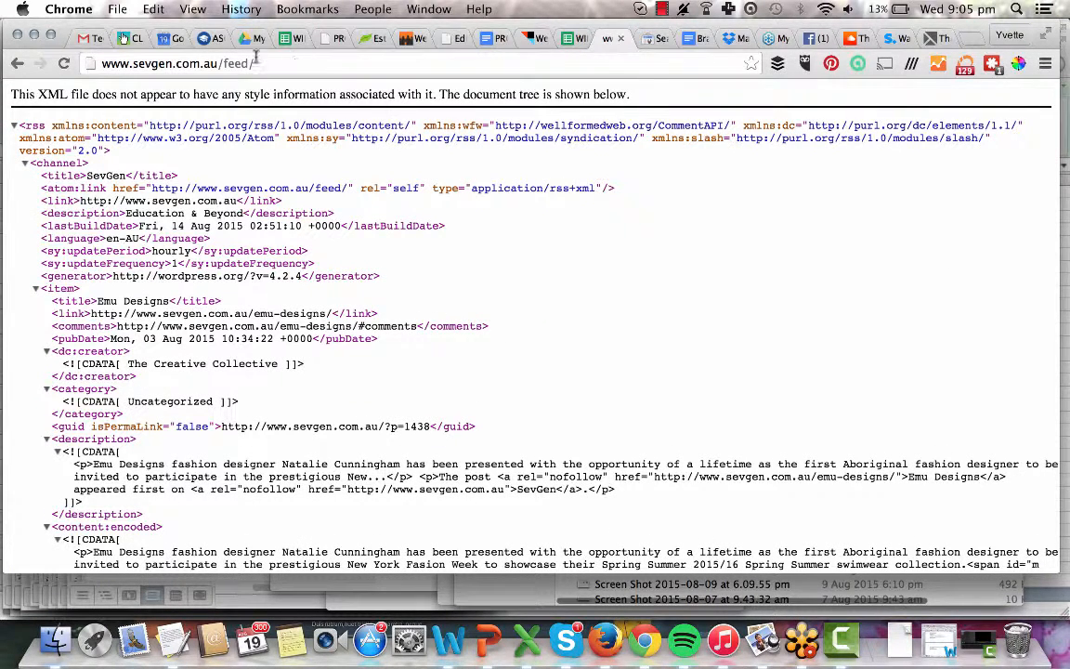
drag(254, 63, 53, 63)
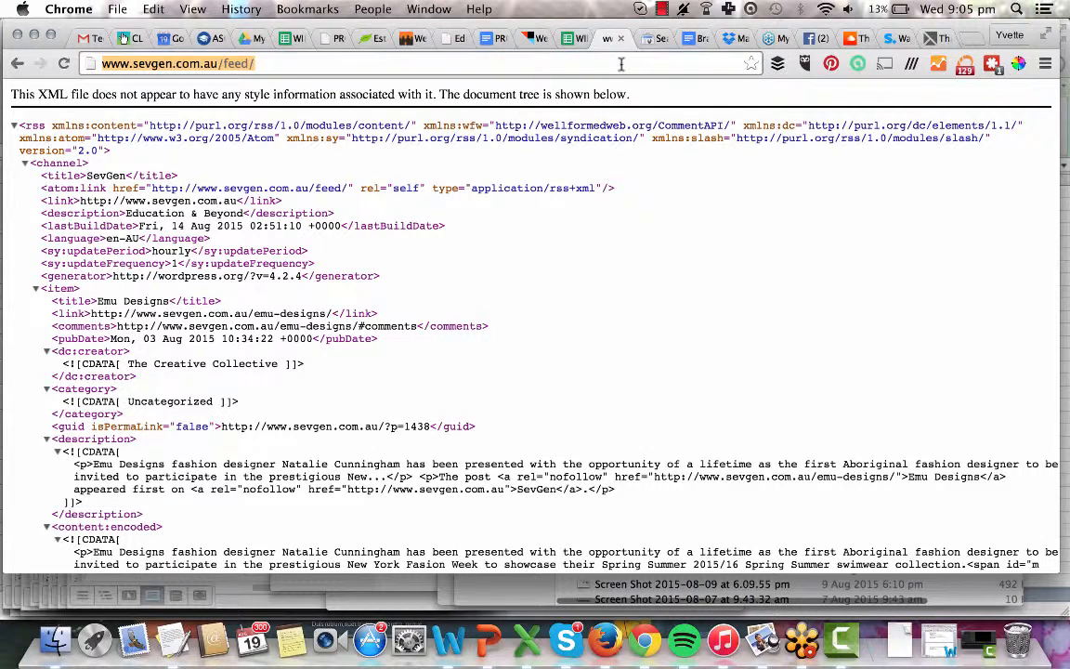
click(534, 38)
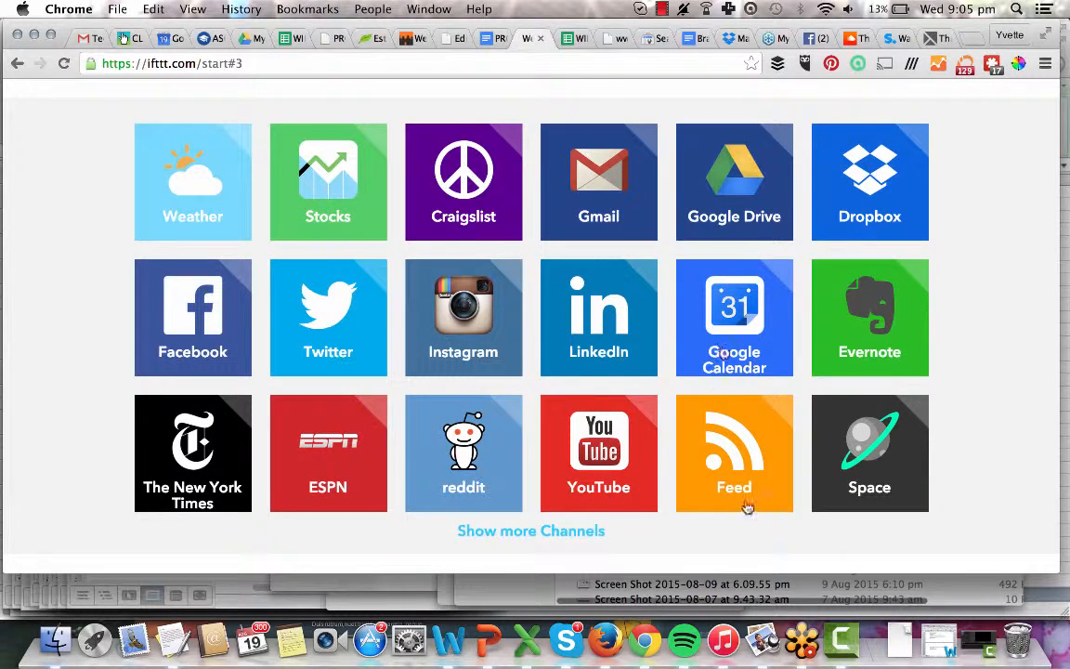
Pick Feed, Twitter and Facebook as channels and continue to the recipe suggestions.
click(740, 475)
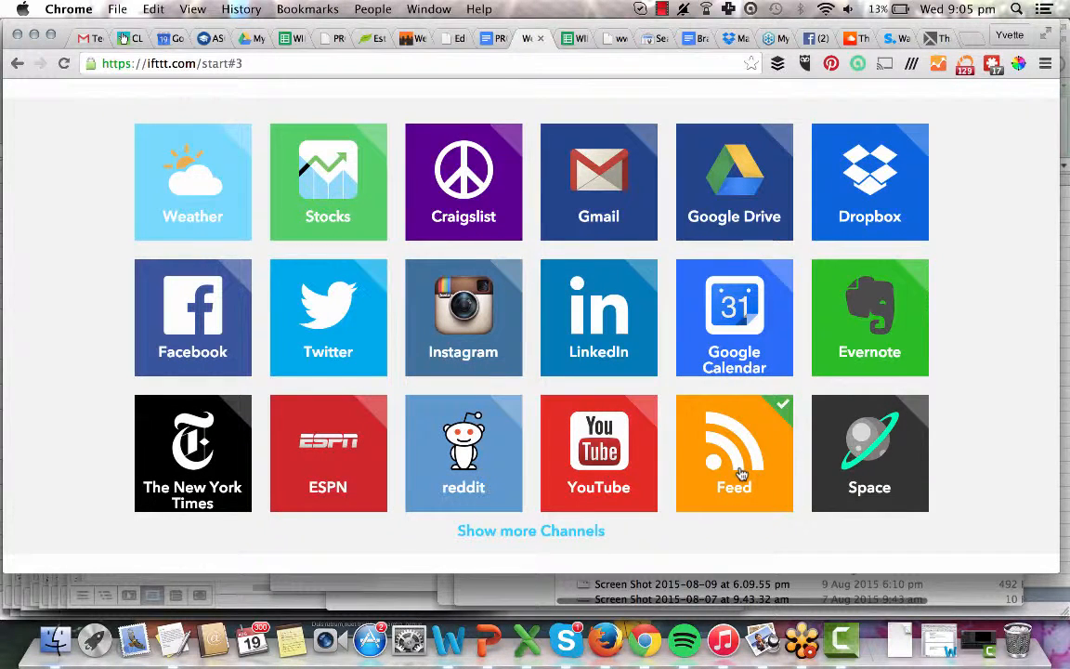
scroll(741, 474, down, 2)
scroll(742, 473, up, 5)
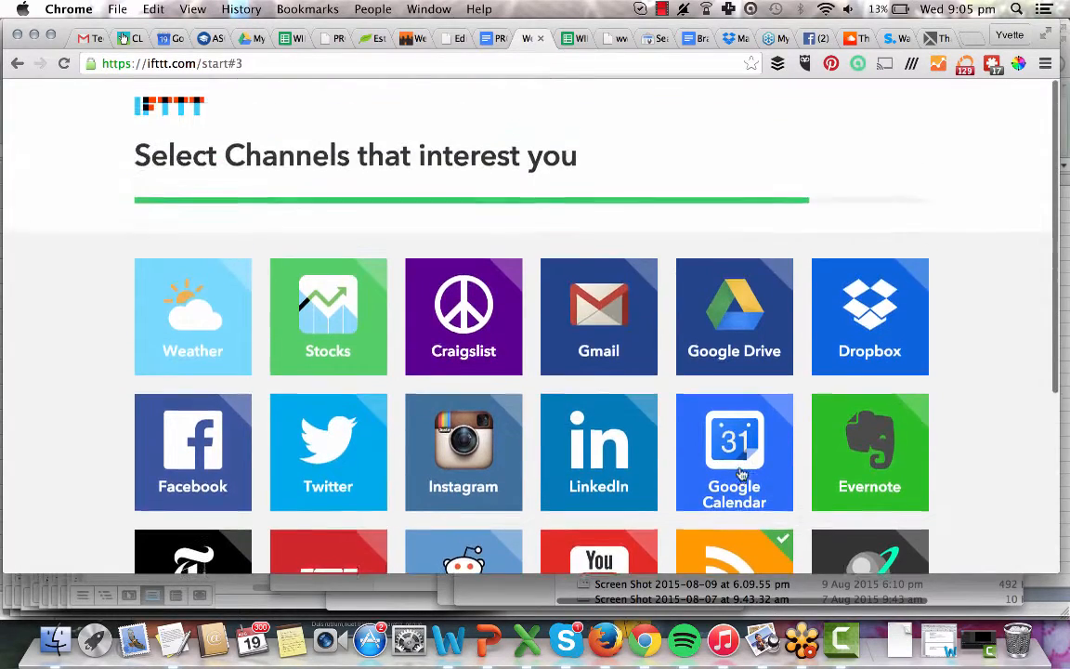
scroll(741, 474, down, 3)
scroll(741, 475, down, 2)
scroll(663, 460, up, 2)
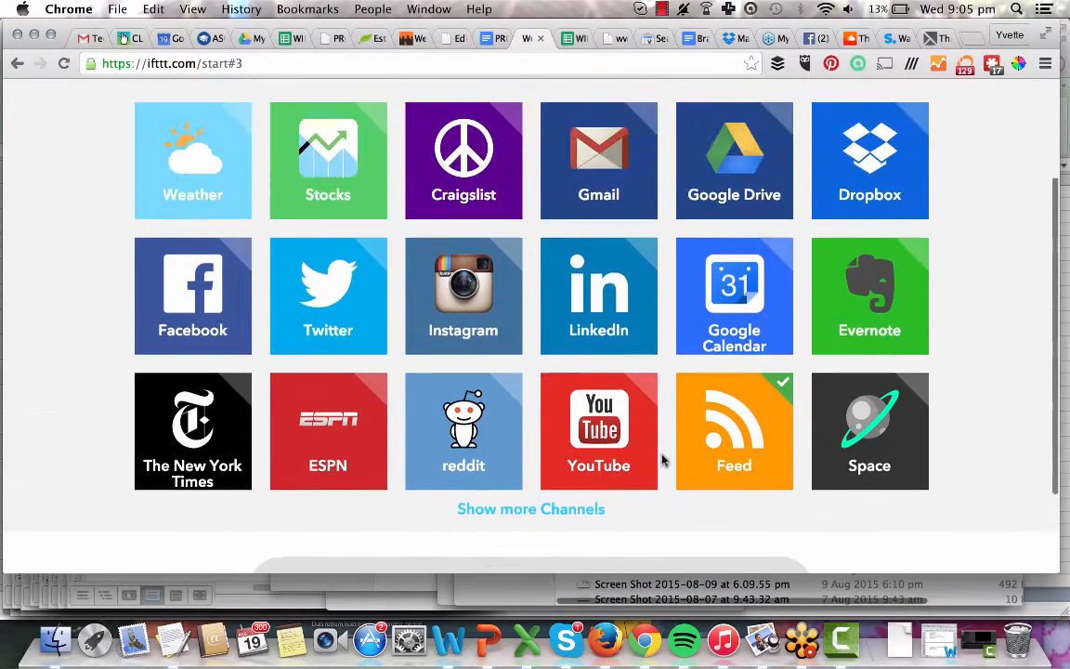
click(297, 278)
click(208, 302)
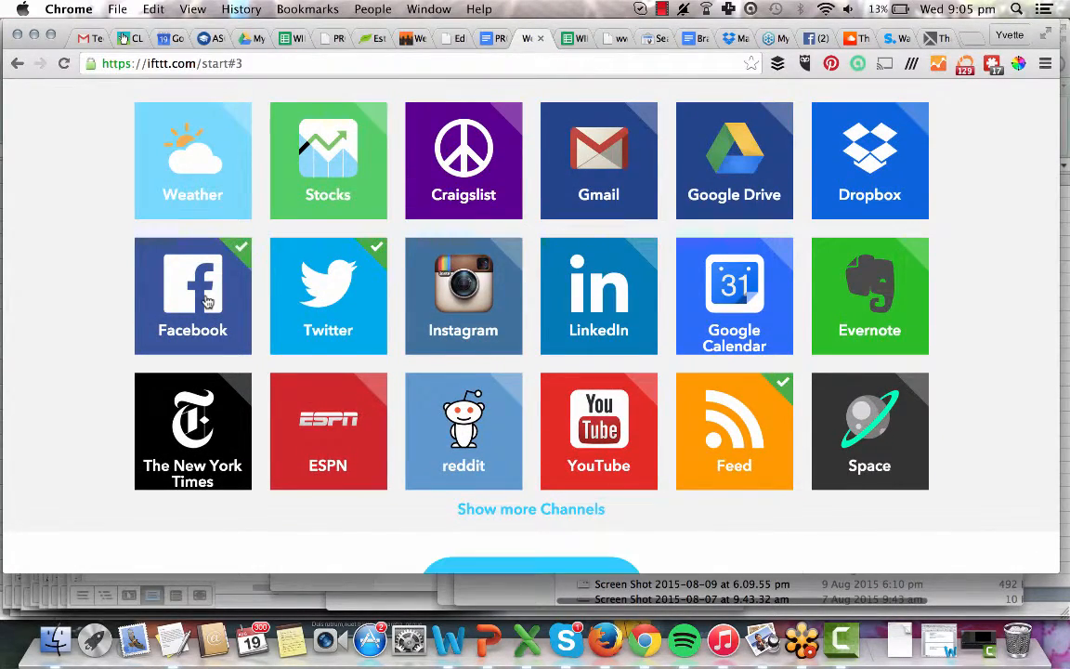
scroll(209, 300, down, 1)
scroll(208, 300, down, 2)
click(496, 490)
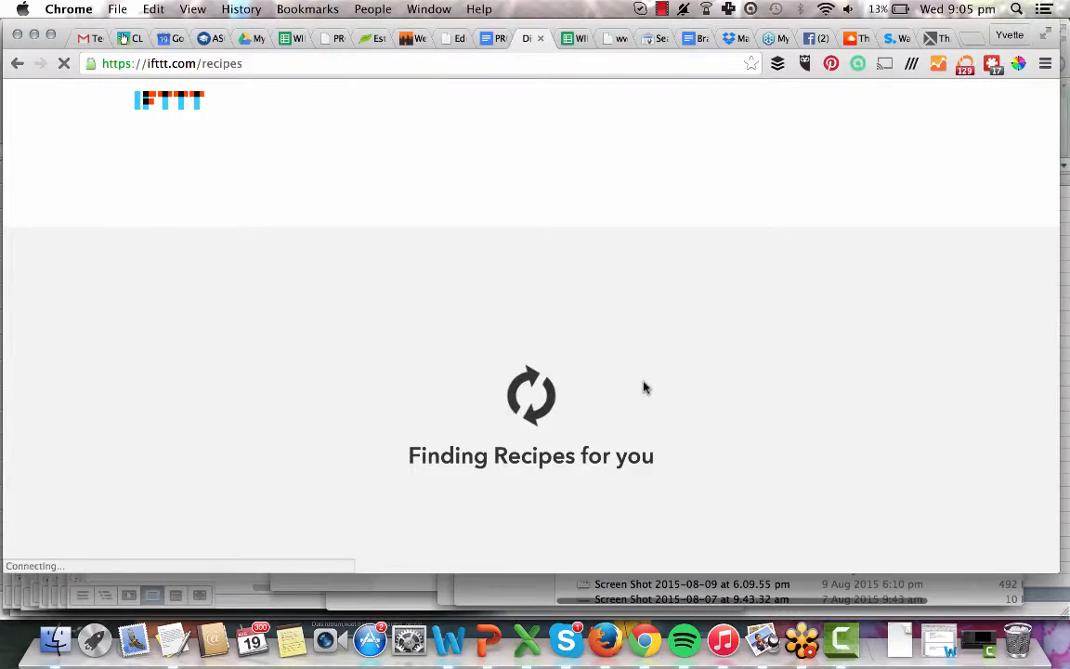
Go to IFTTT's full Channels listing.
scroll(644, 386, down, 10)
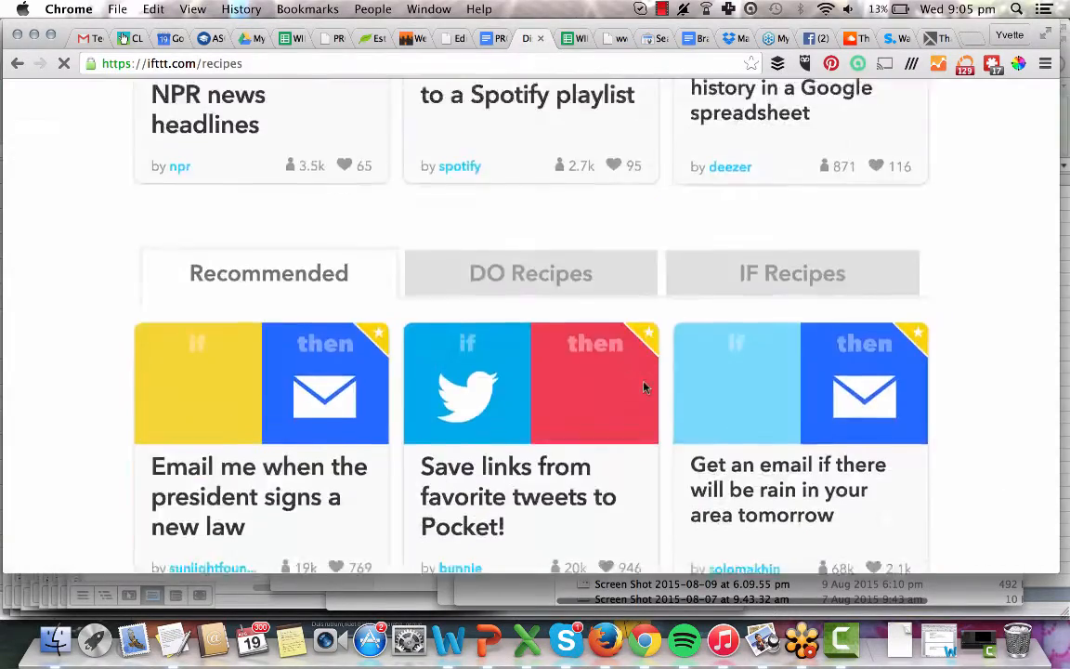
scroll(644, 386, up, 10)
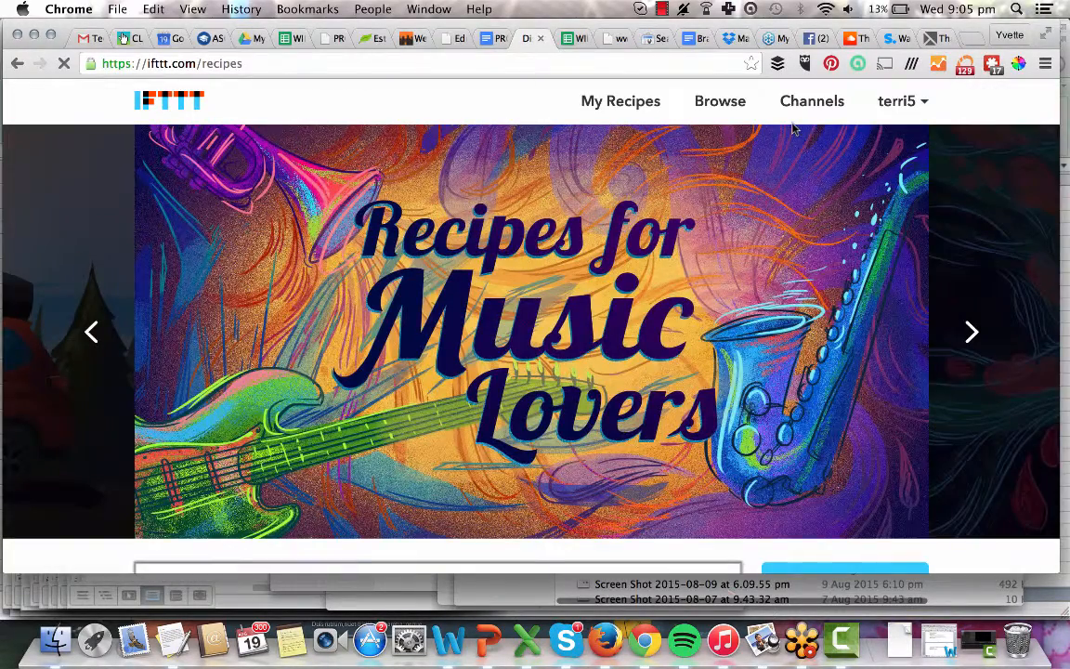
click(816, 114)
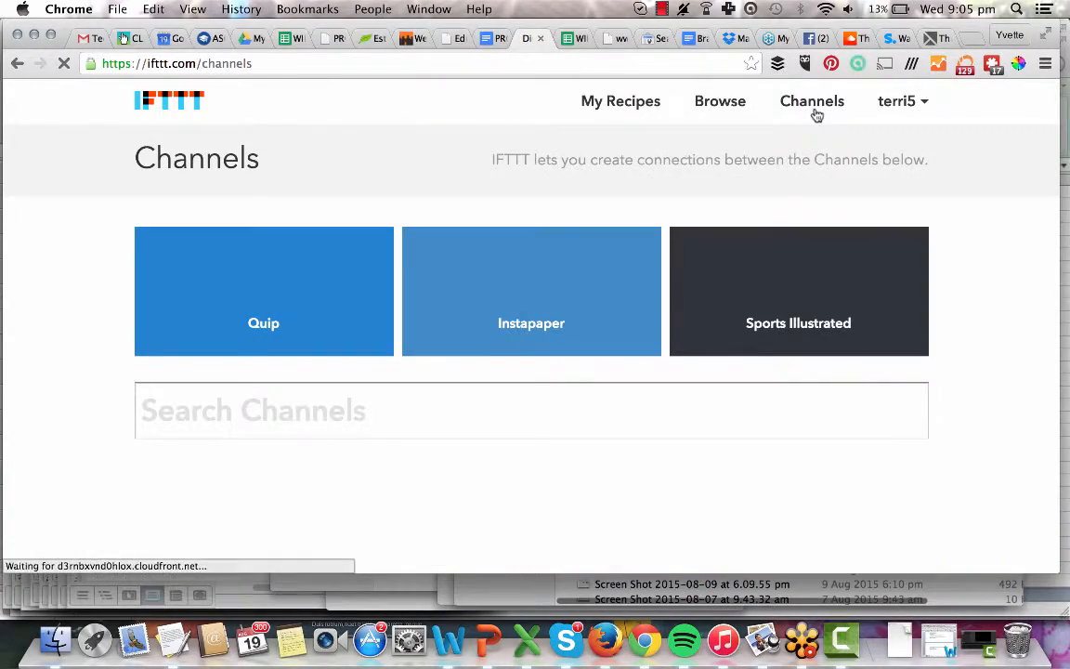
scroll(502, 293, down, 15)
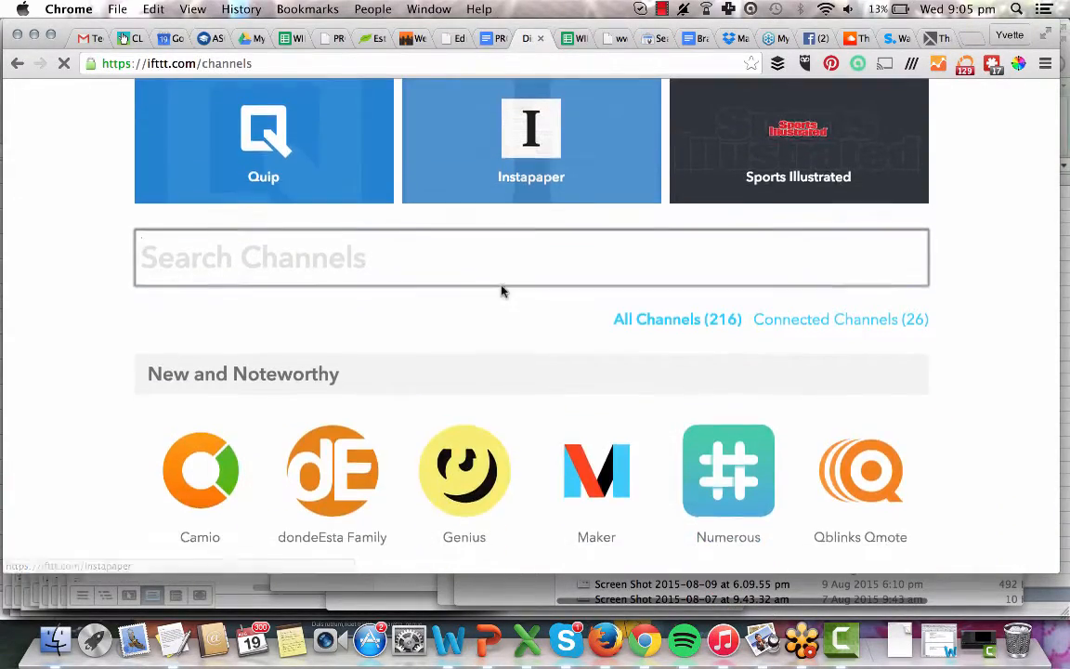
scroll(502, 291, up, 15)
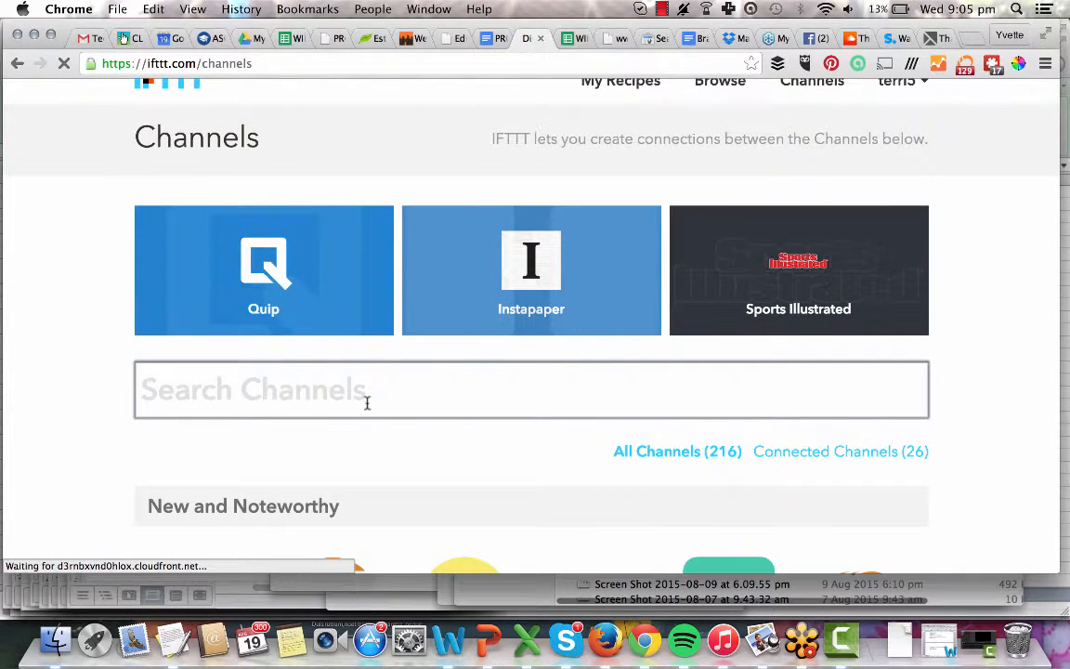
Search channels for 'facebook' and open the Facebook Pages channel under Social Networking.
text(facebook)
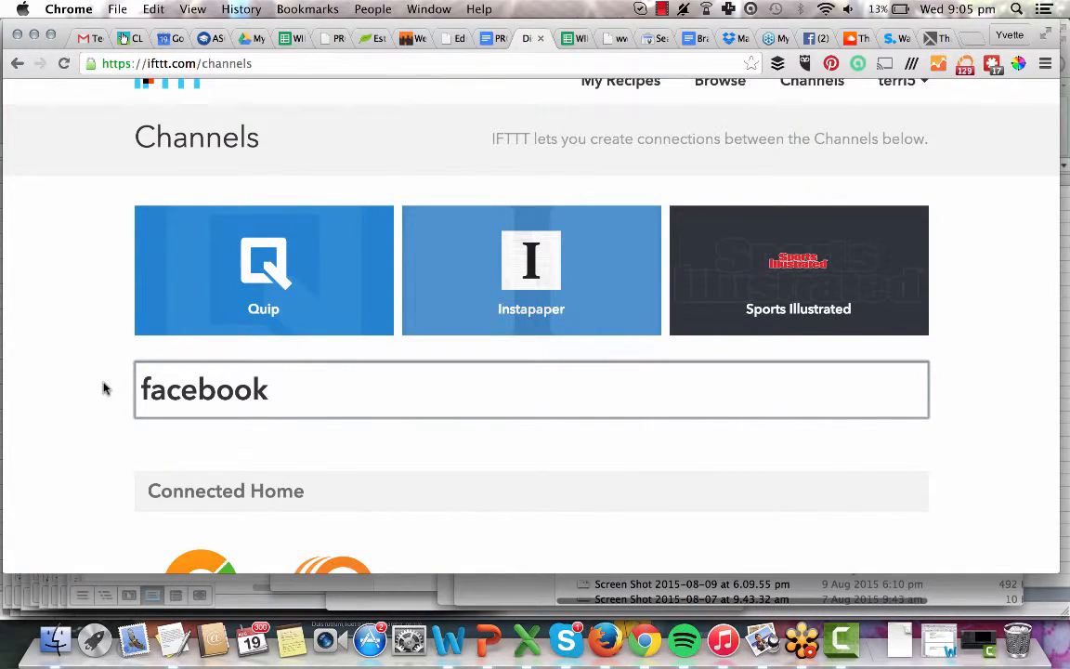
scroll(104, 388, down, 3)
scroll(104, 389, down, 3)
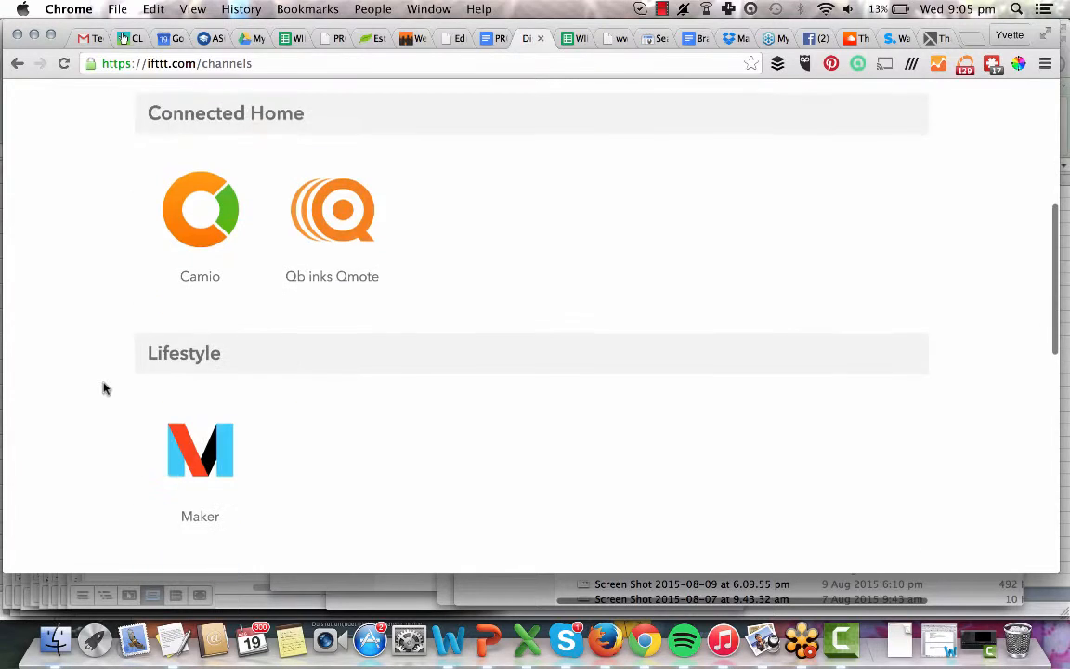
scroll(105, 388, up, 5)
scroll(104, 389, down, 2)
scroll(339, 298, down, 10)
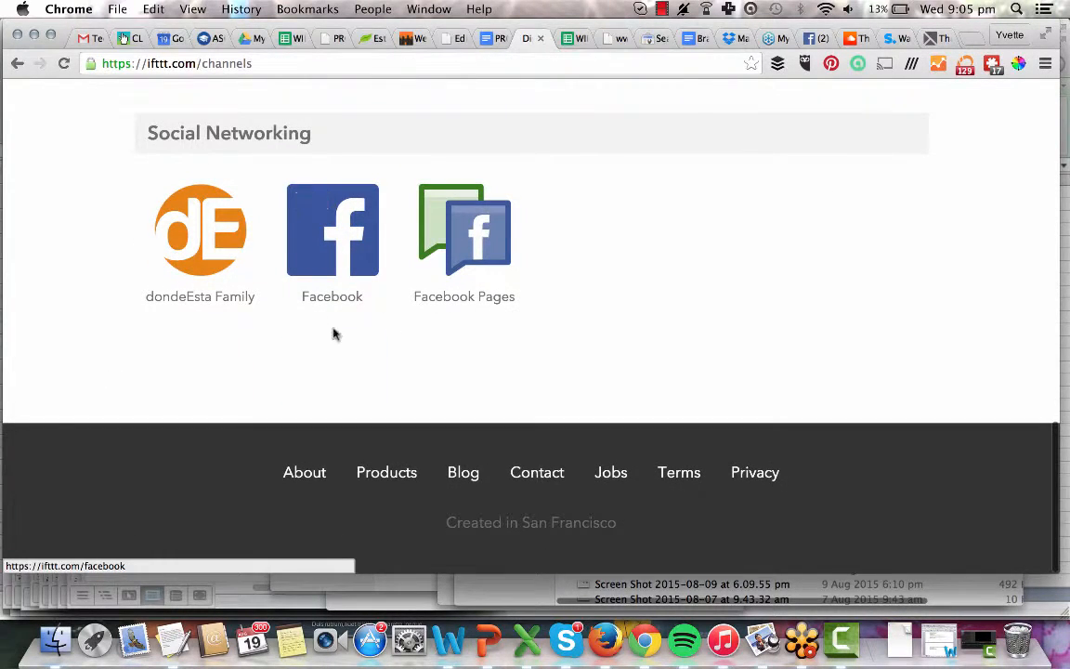
click(482, 232)
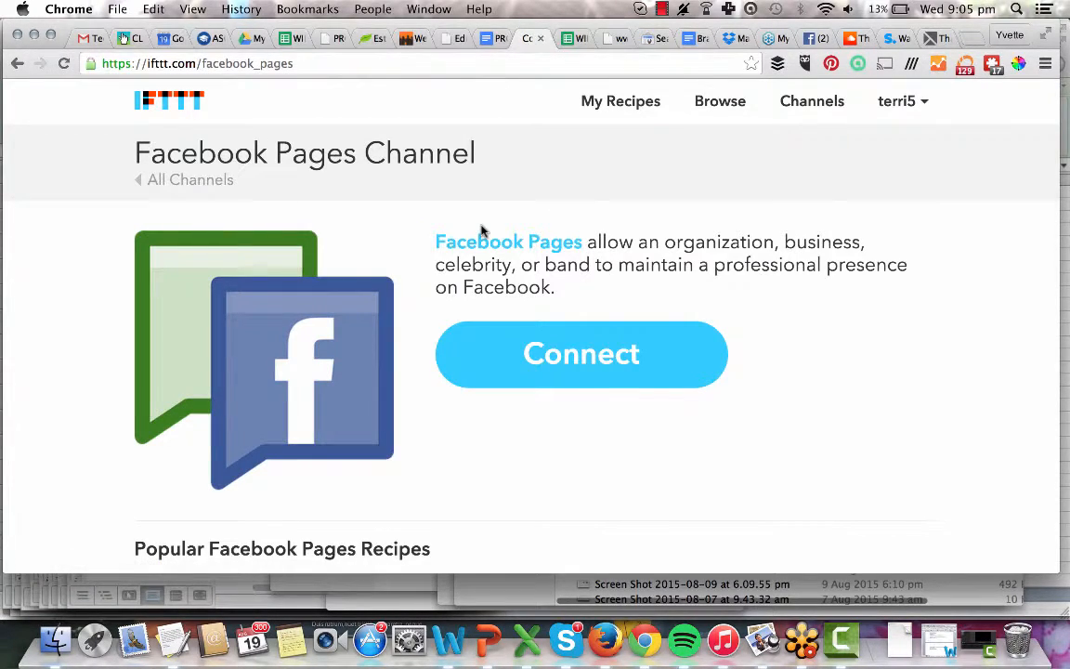
Connect the Facebook Pages channel and complete the Facebook authorisation.
scroll(482, 231, down, 2)
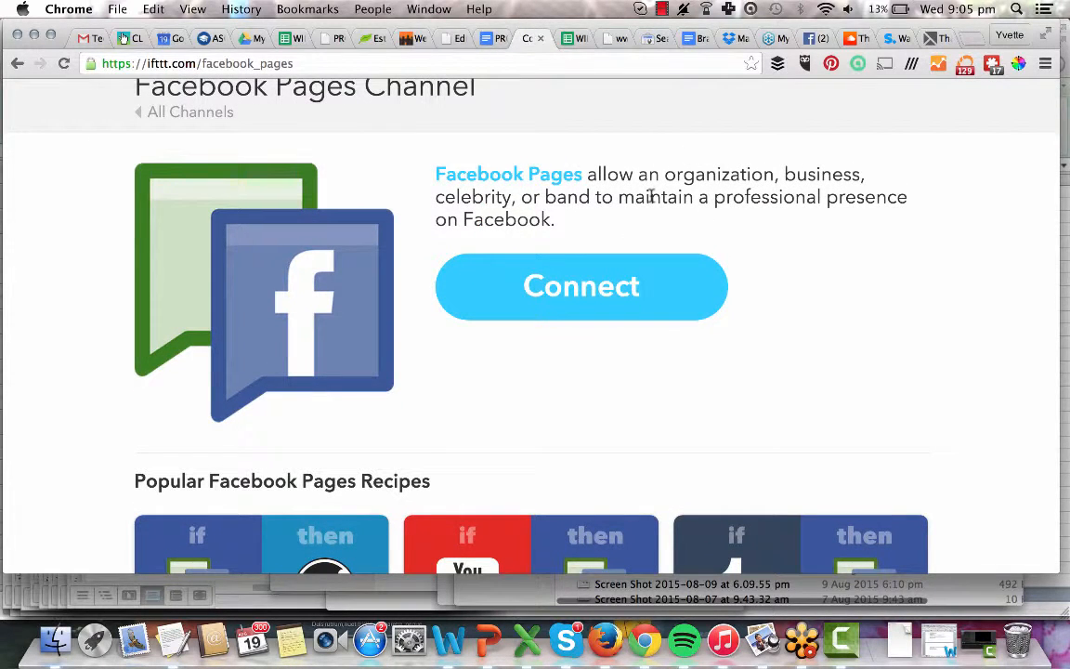
click(593, 288)
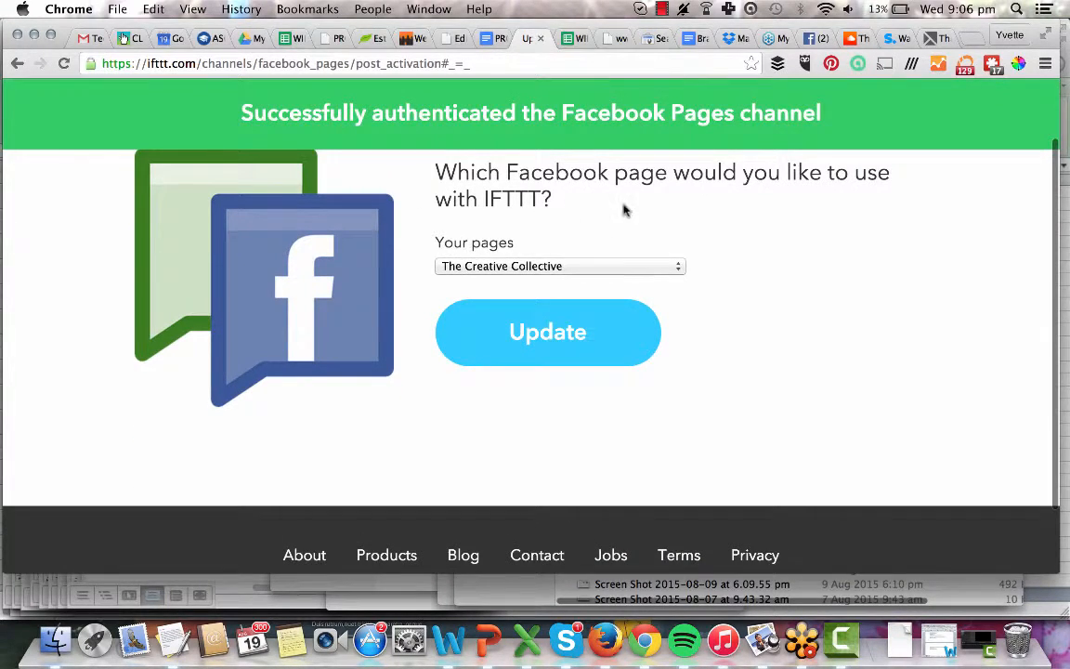
Choose 'SevGen: A loving, living, laughing, listening and learning place' under Your pages and update.
click(558, 268)
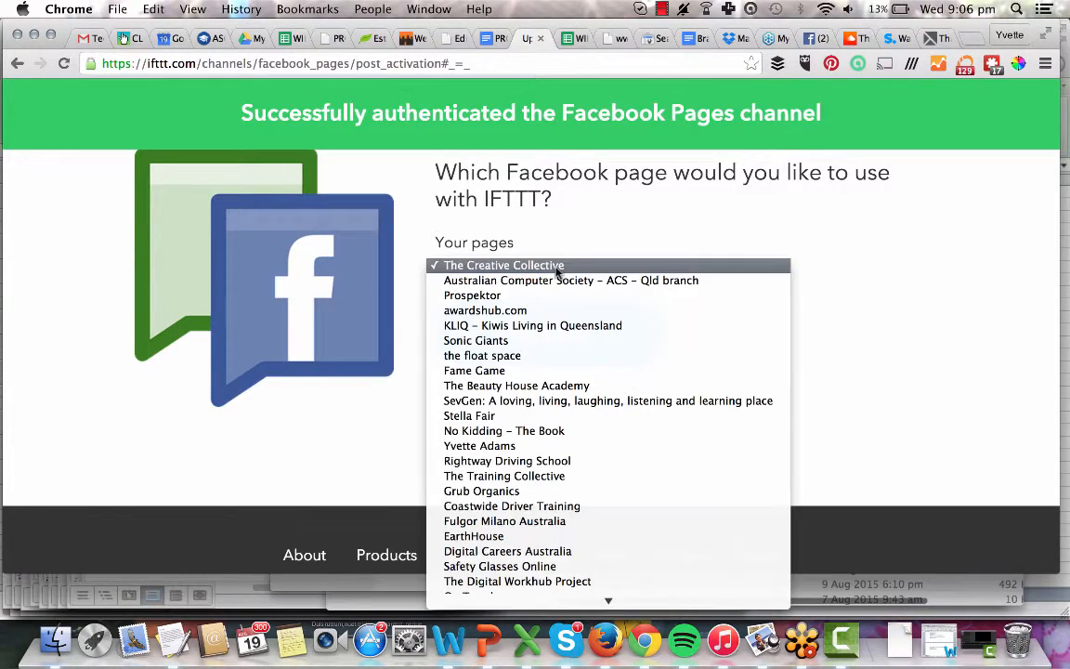
scroll(554, 459, down, 8)
scroll(552, 459, down, 7)
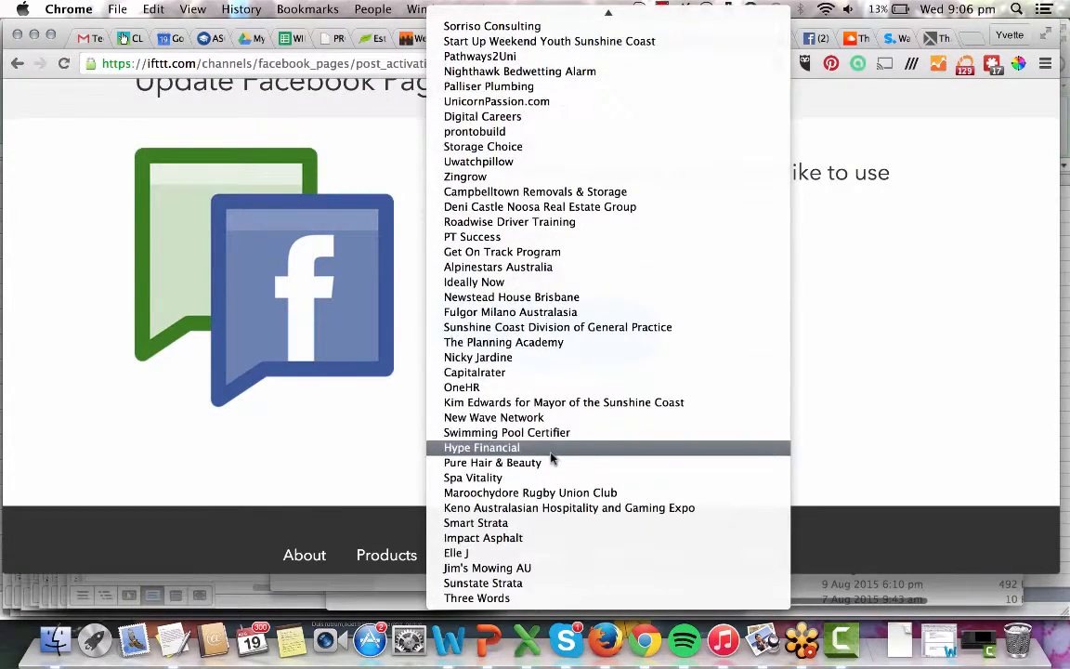
scroll(552, 459, up, 11)
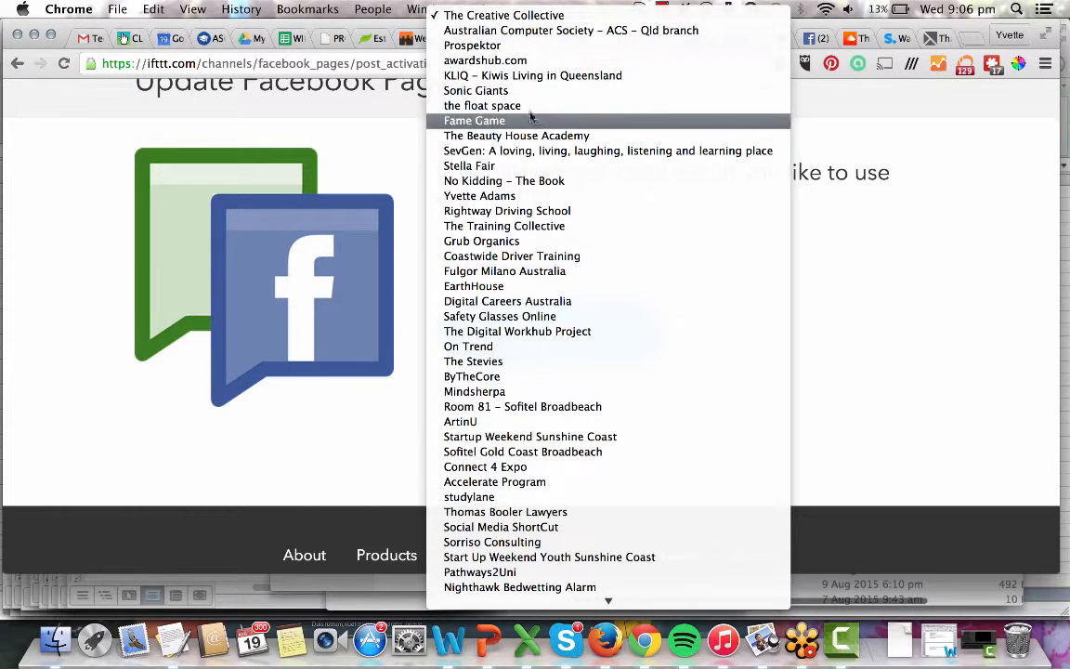
click(527, 151)
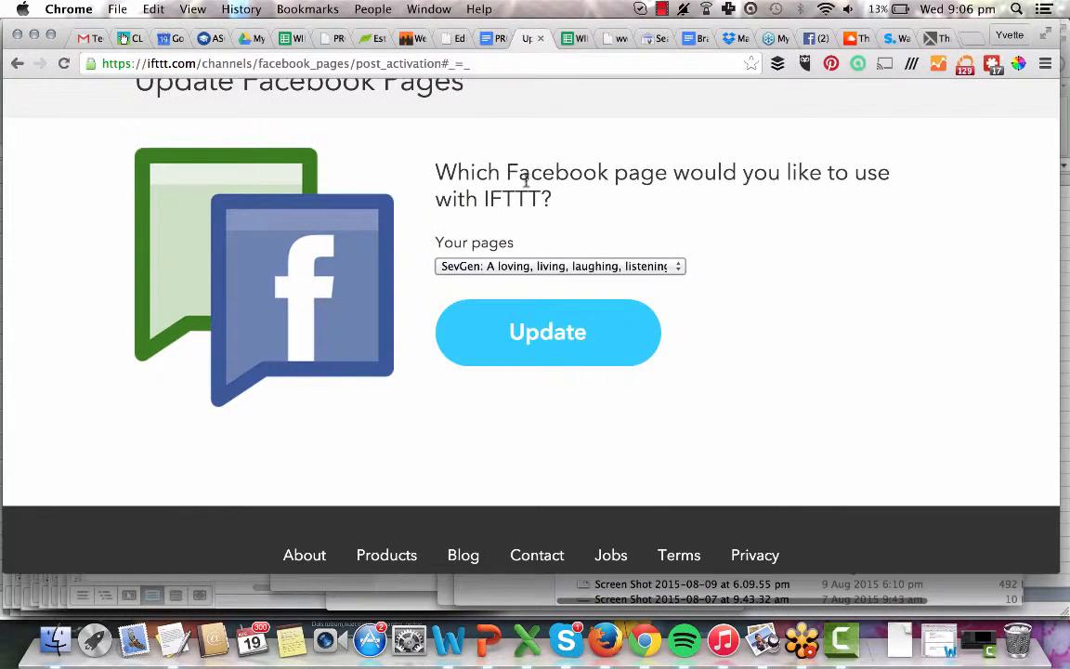
click(513, 348)
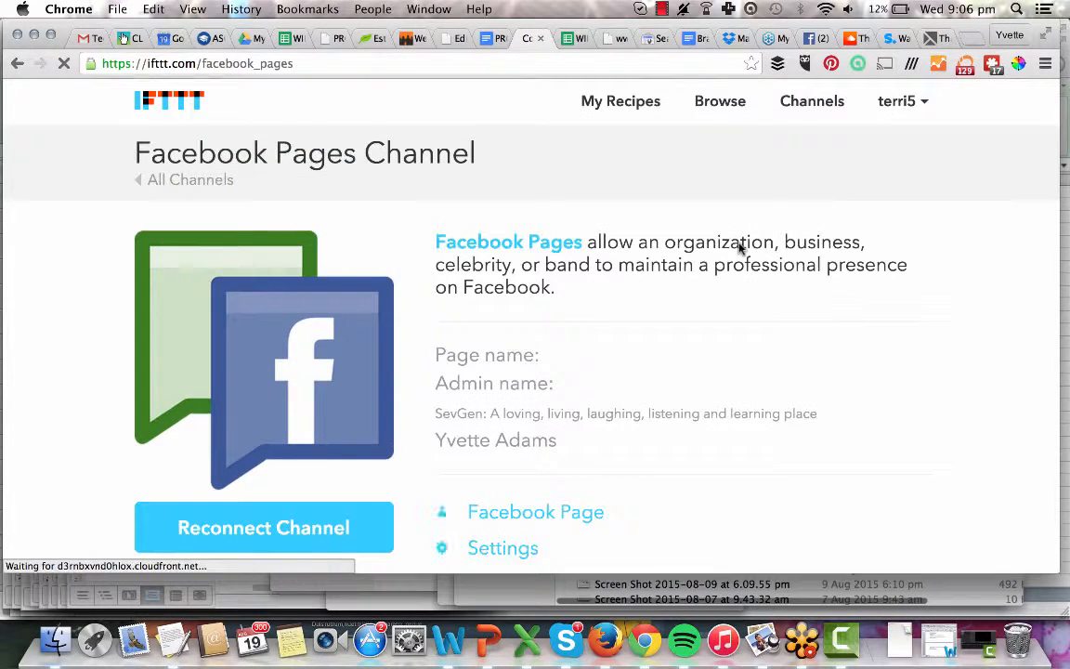
Return to the Channels listing with its channel search.
scroll(740, 247, down, 5)
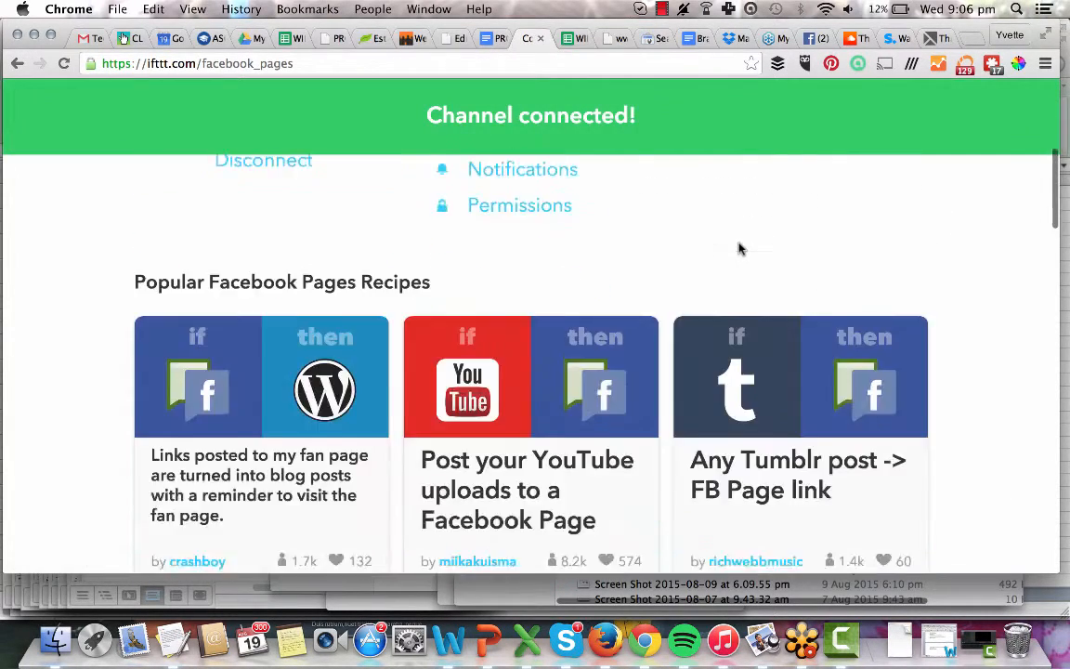
scroll(741, 247, down, 2)
scroll(739, 248, up, 7)
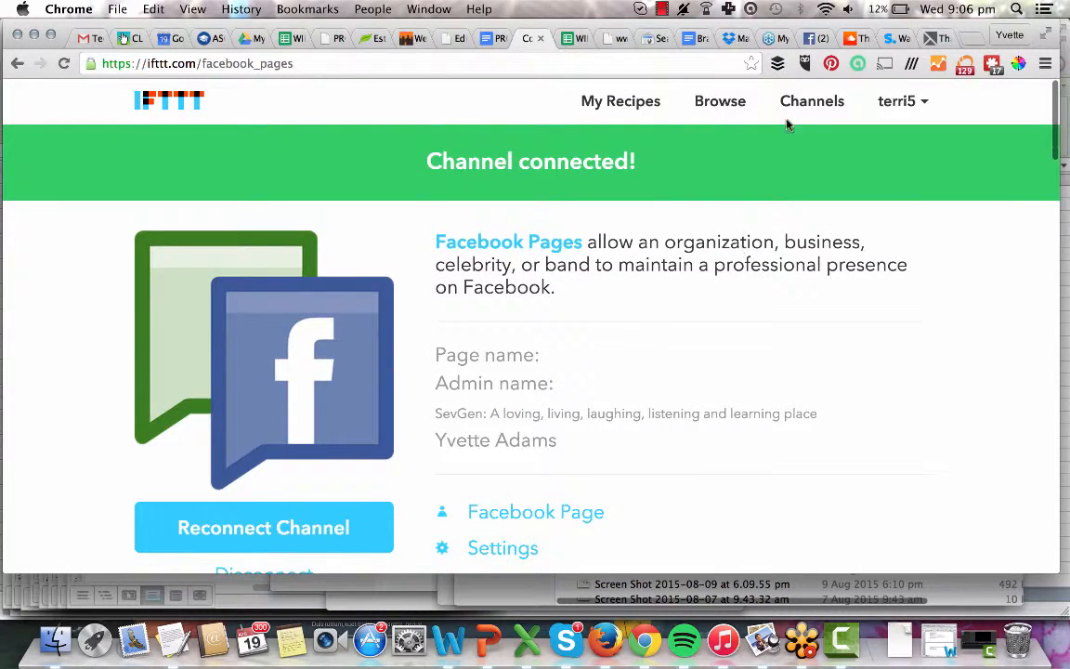
click(817, 101)
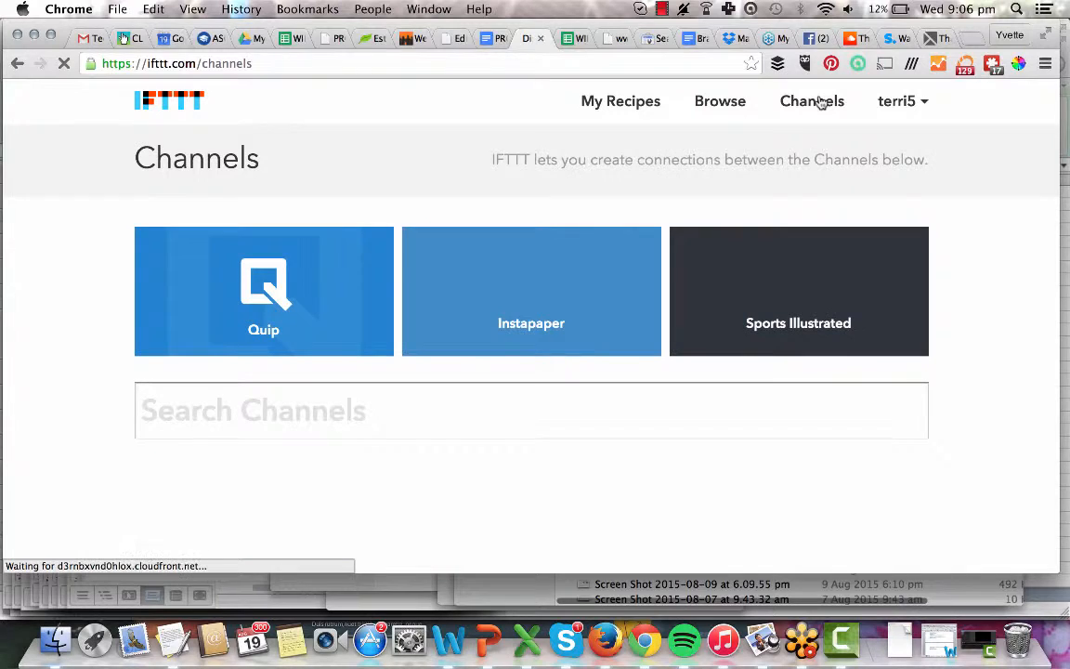
Search channels for 'twitter' and open the Twitter channel under Social Networking.
text(twitter)
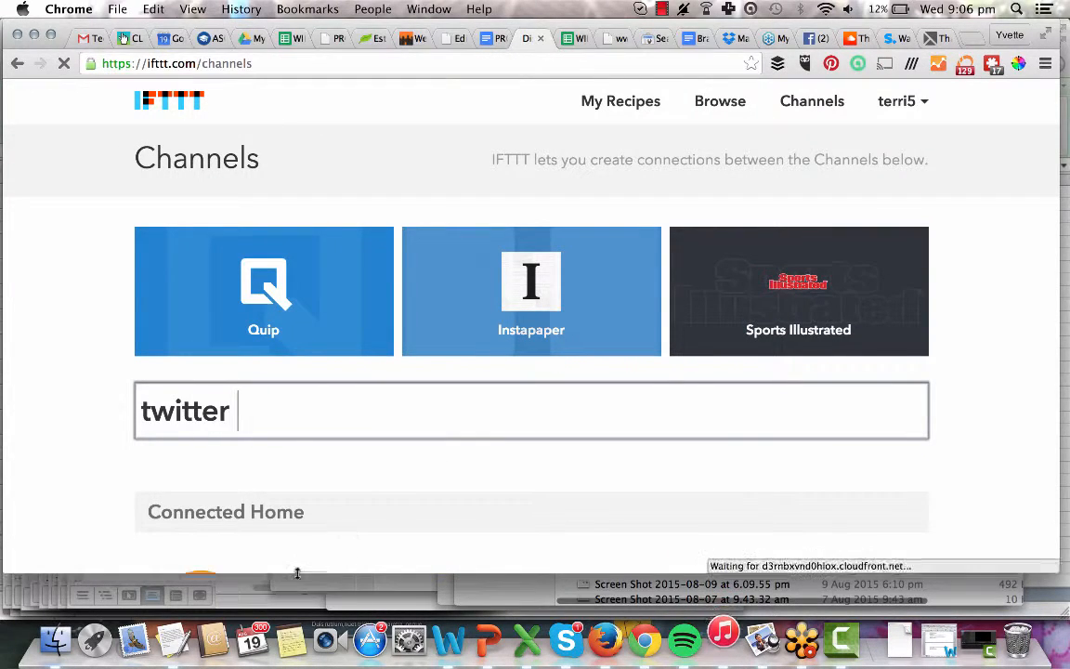
scroll(298, 401, down, 4)
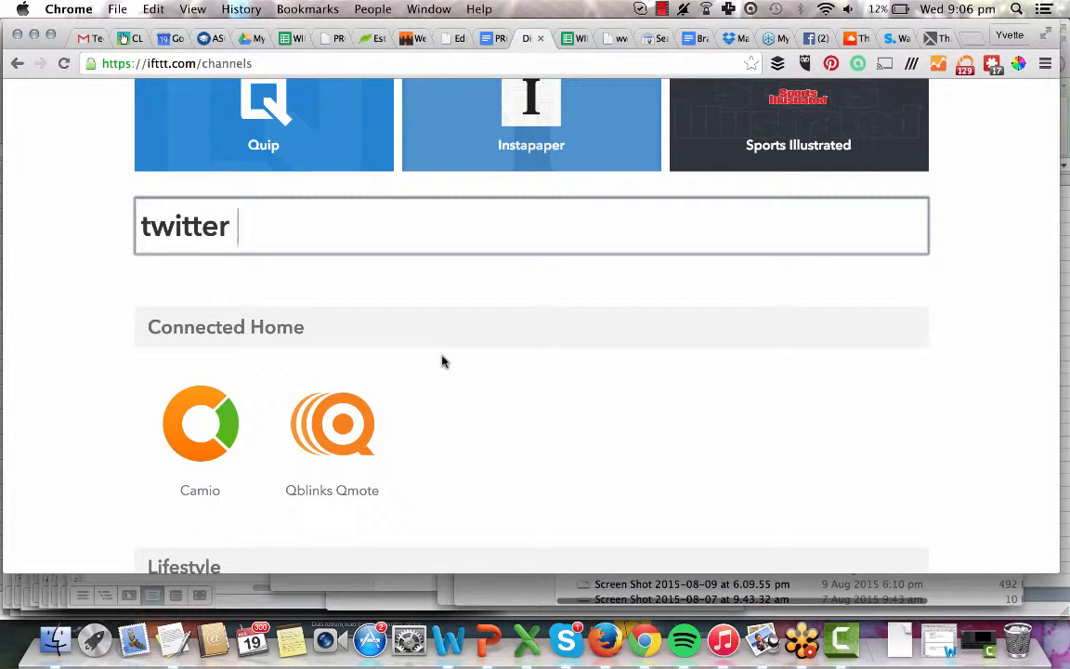
scroll(442, 362, down, 10)
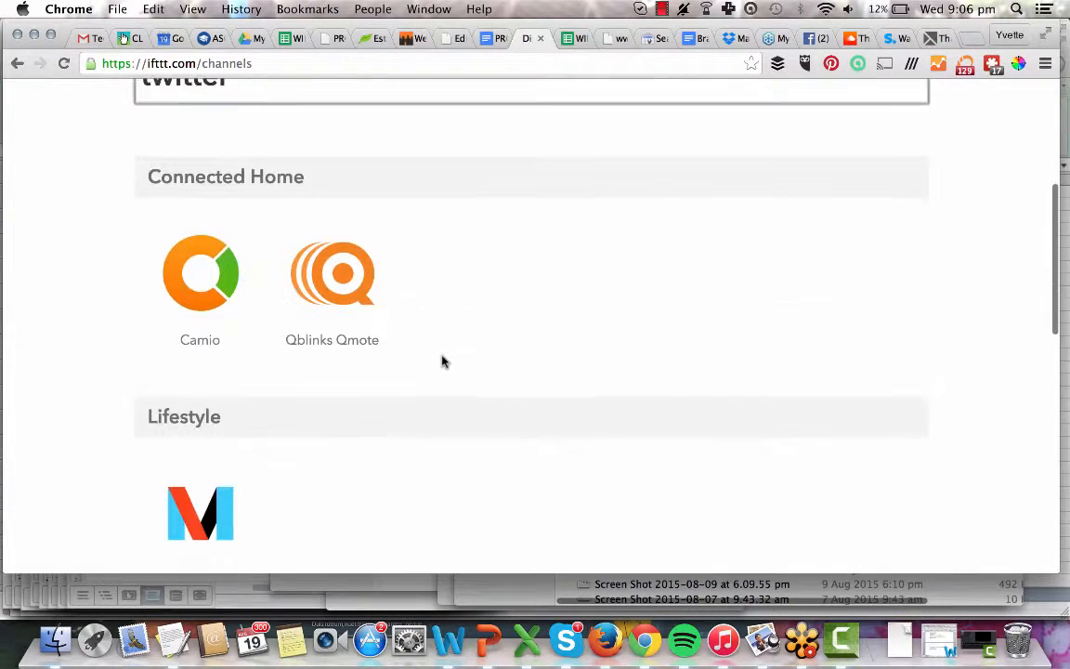
click(341, 243)
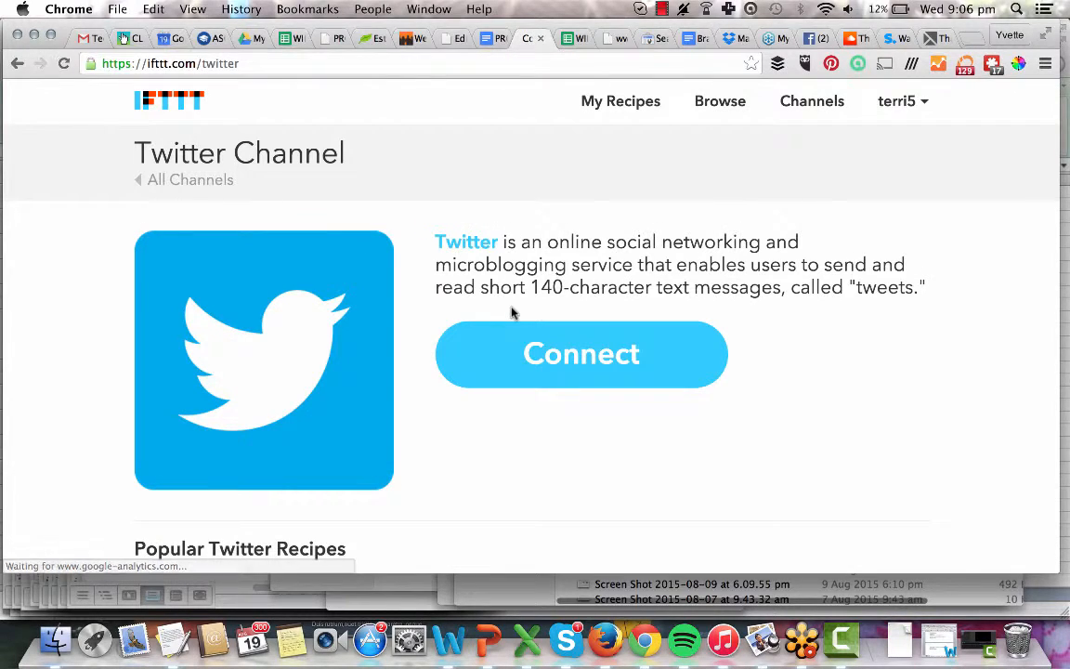
Load the Teamwork project messages link in the TechSmith thank-you tab.
click(406, 40)
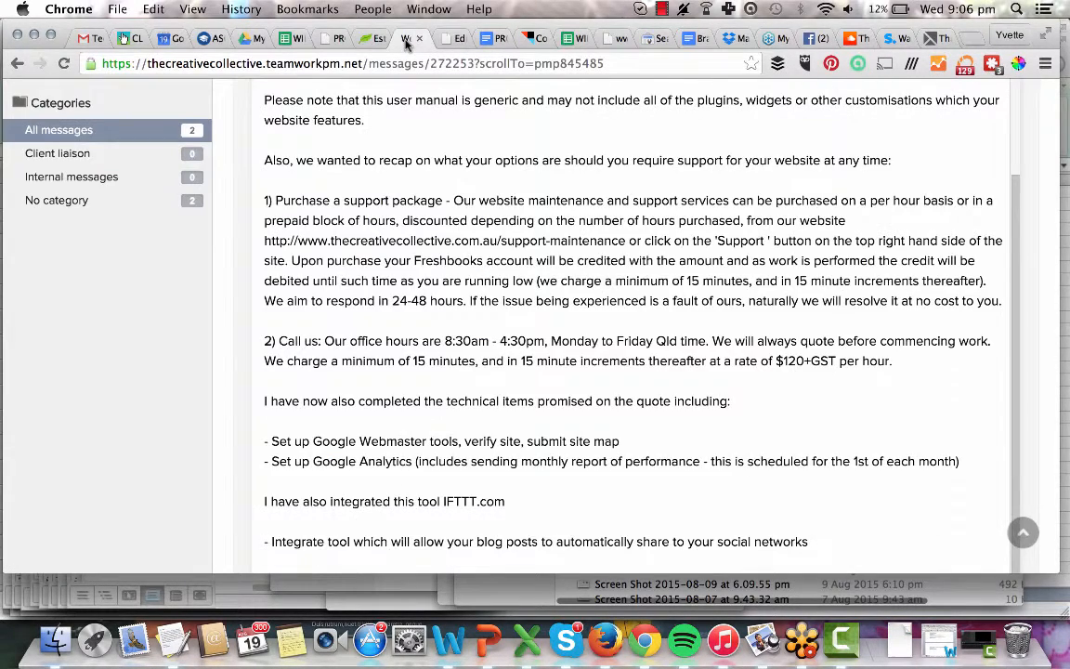
scroll(228, 407, up, 5)
click(361, 64)
key(super+c)
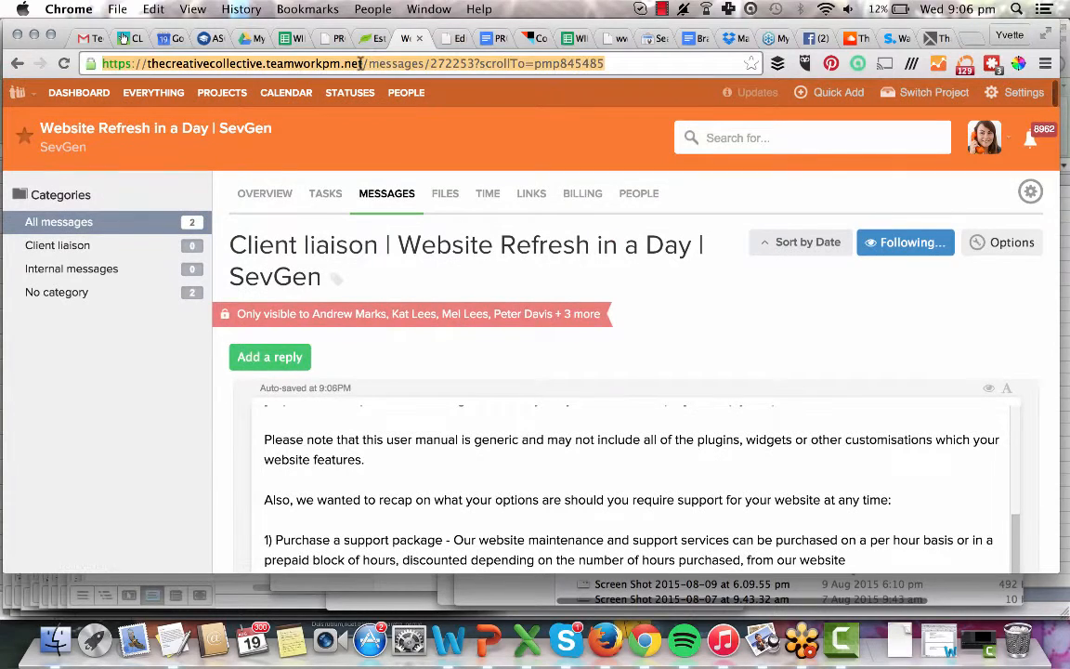
click(449, 40)
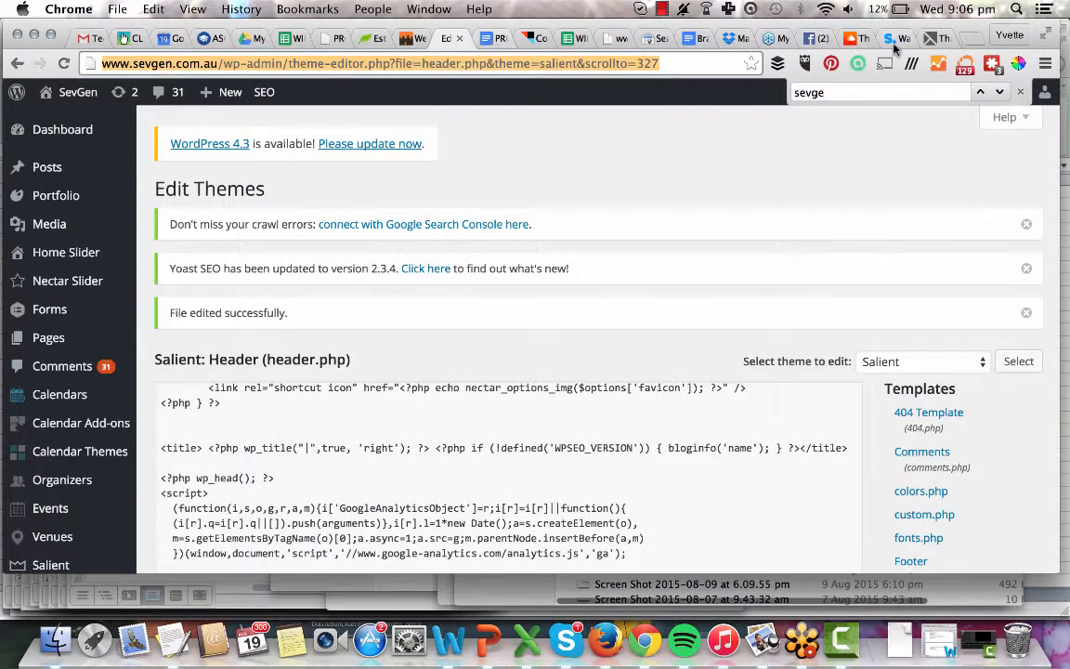
click(937, 40)
click(350, 57)
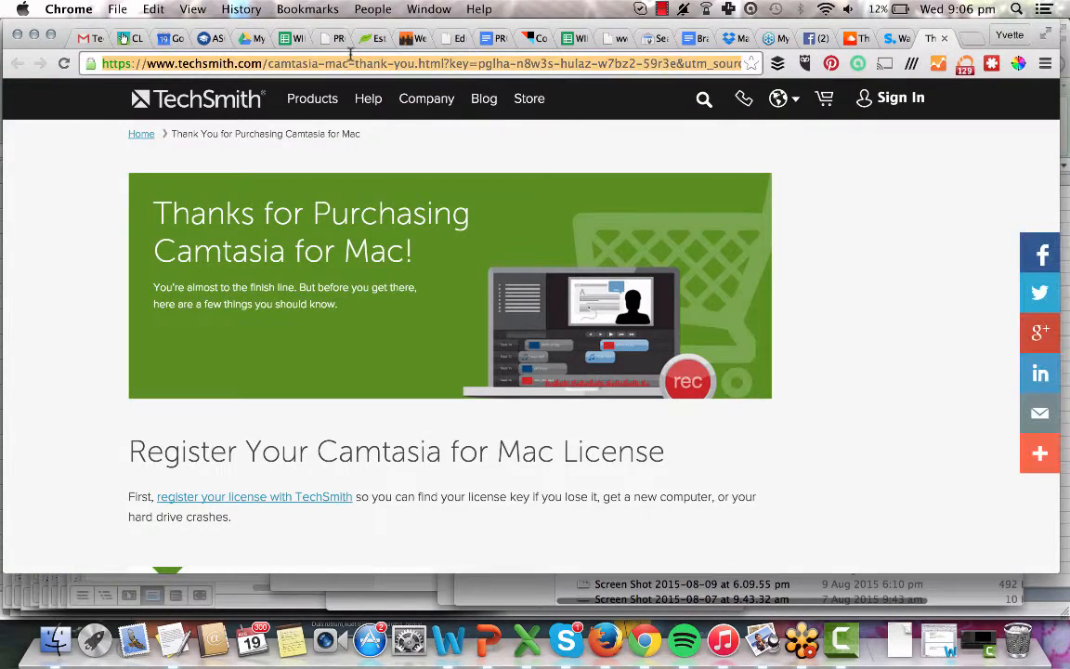
key(super+v)
key(Return)
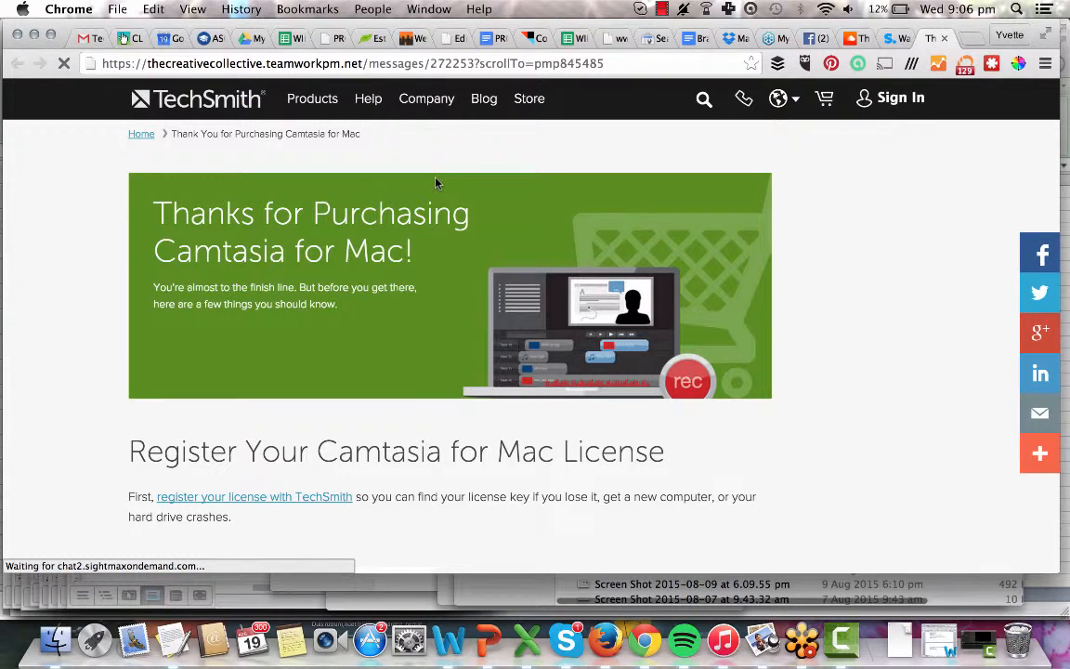
Search the Website Refresh messages for 'twitter' and select the client's Twitter password.
click(406, 39)
scroll(164, 415, down, 10)
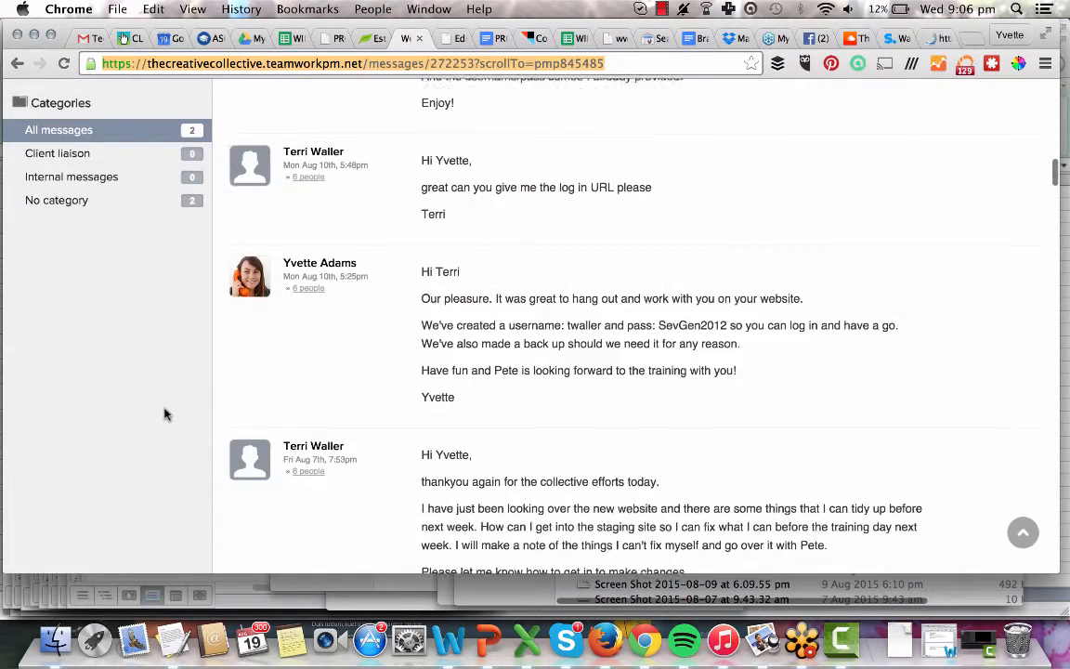
key(super+f)
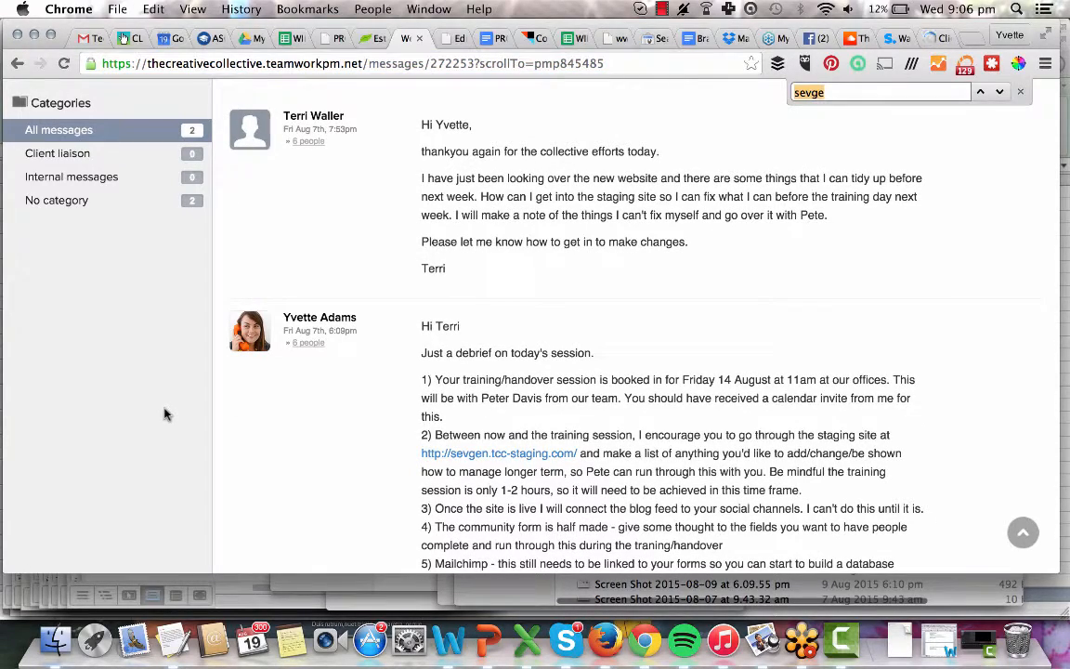
text(twitter)
key(Return)
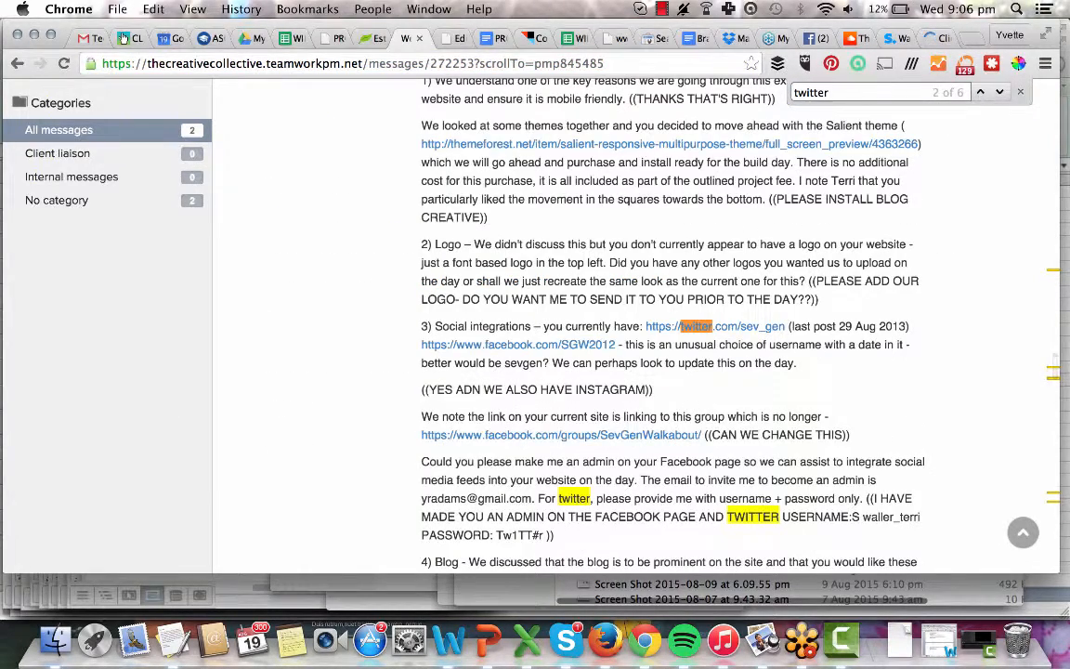
key(Return)
key(Return)
key(Return)
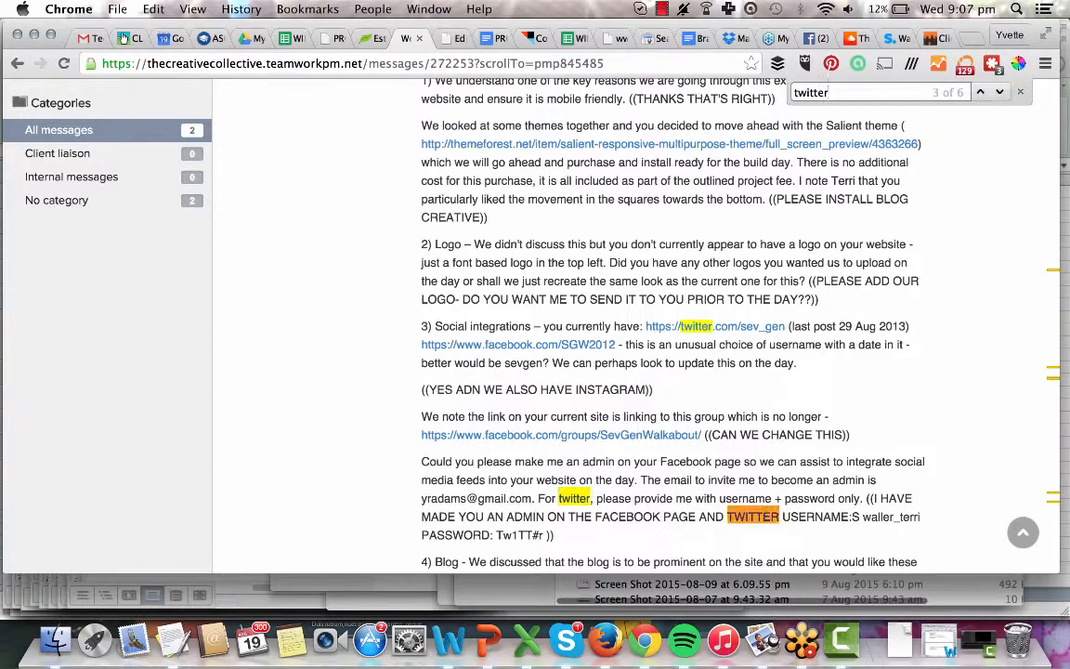
key(Return)
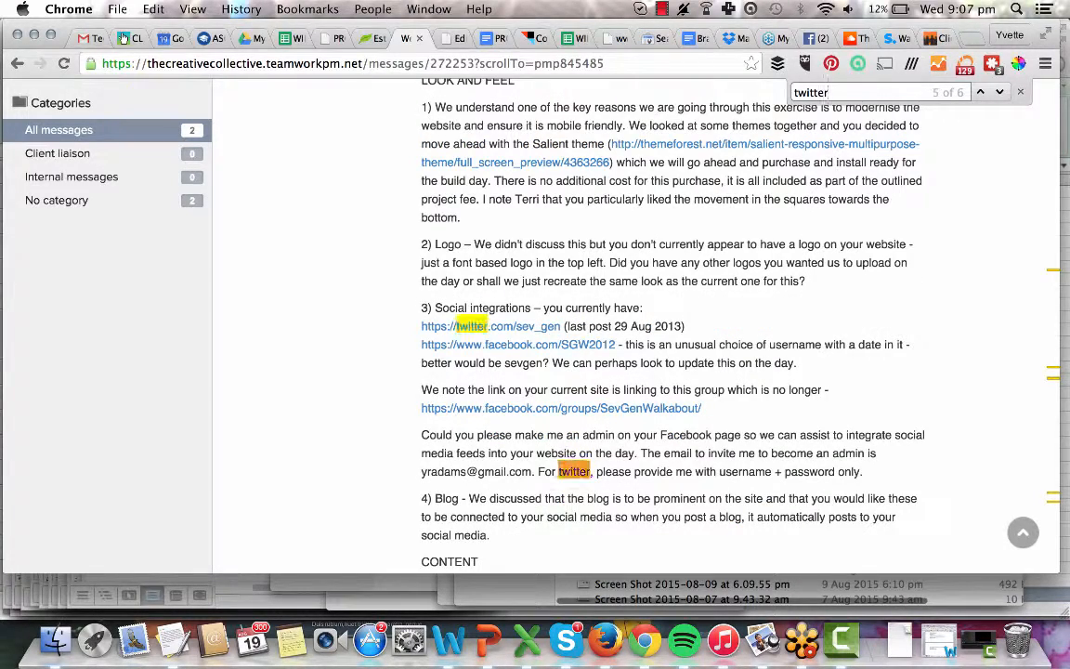
key(Return)
key(Return)
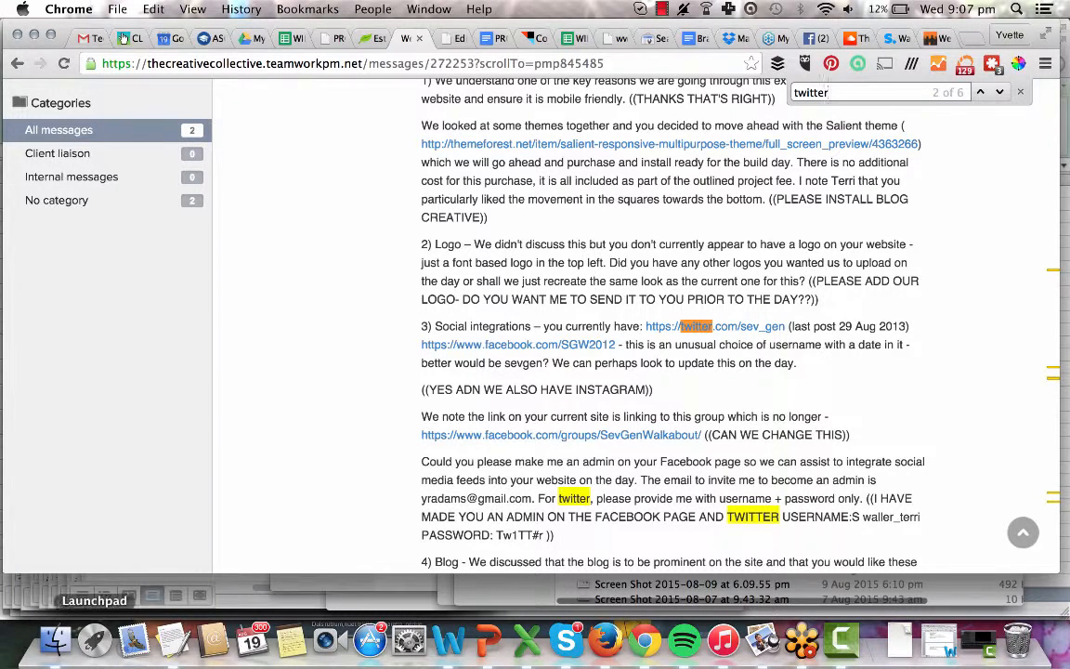
drag(497, 535, 554, 535)
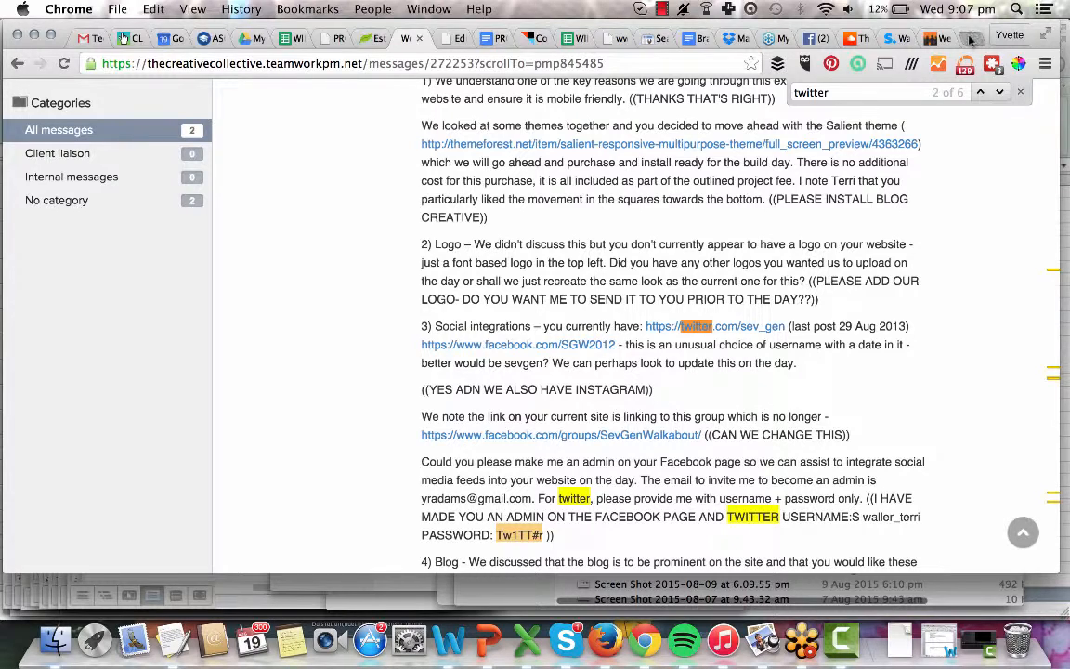
click(969, 39)
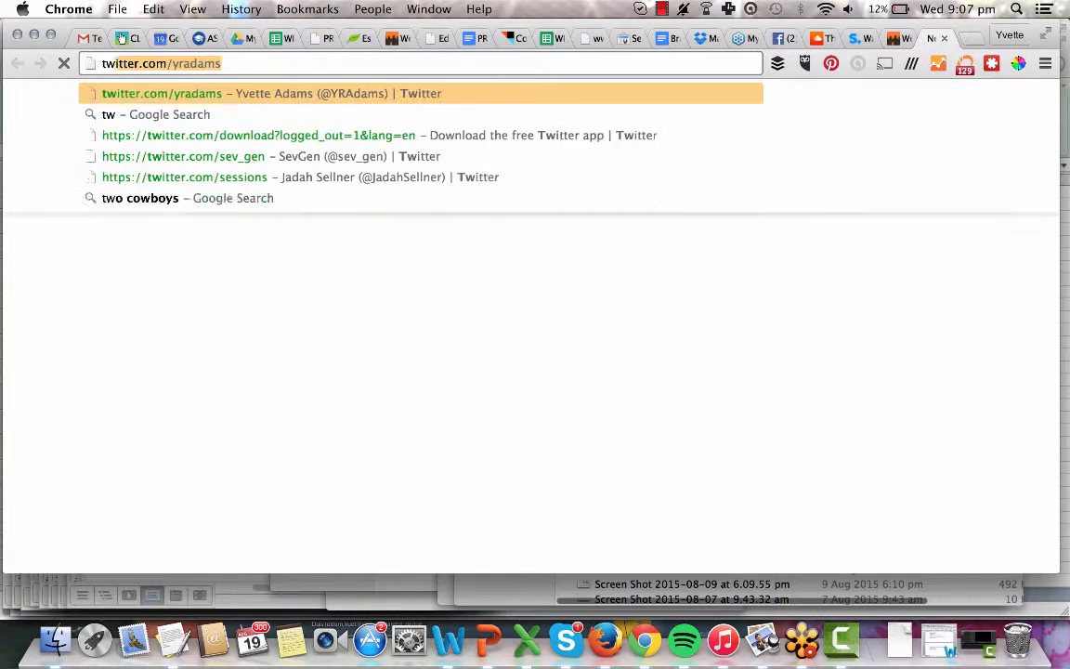
Go to the personal Twitter profile via 'twitt', open settings, and log out.
key(Return)
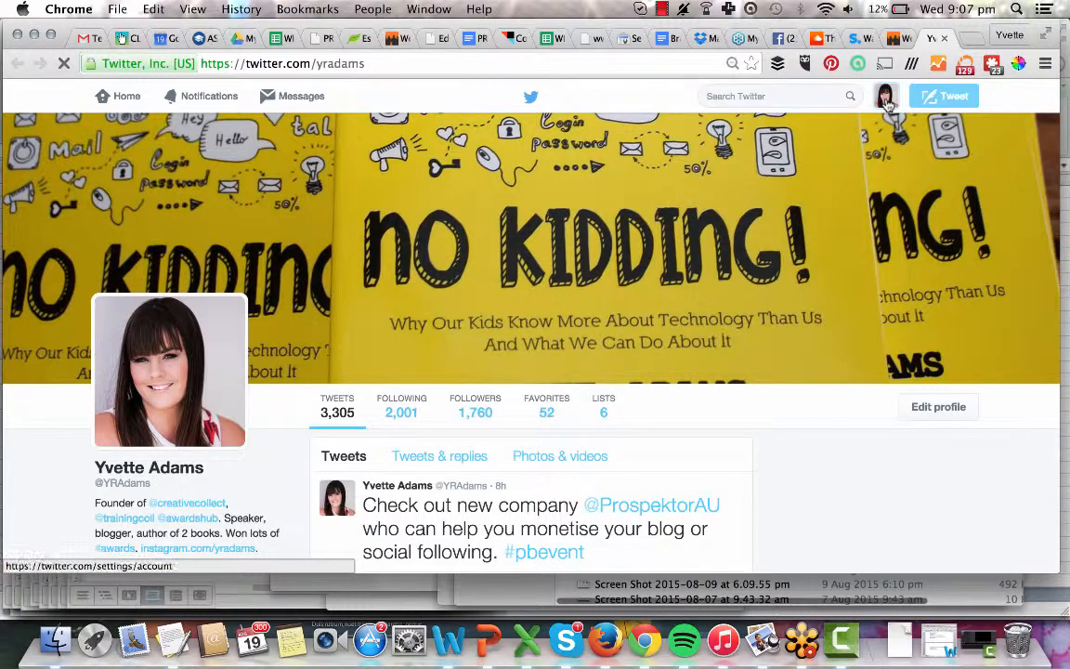
click(886, 102)
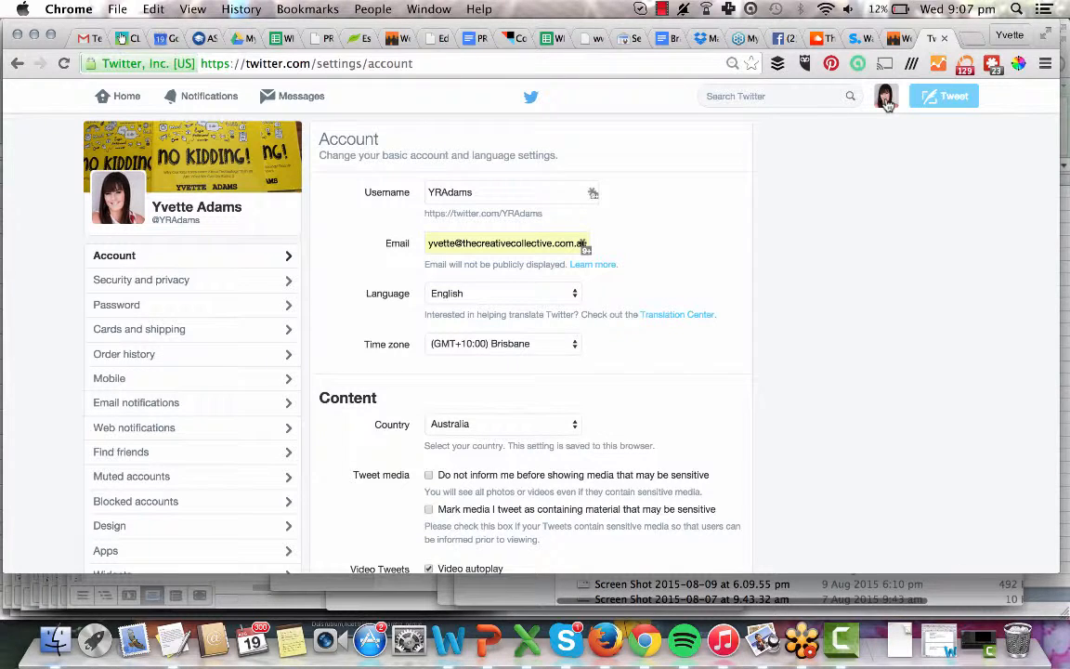
click(889, 102)
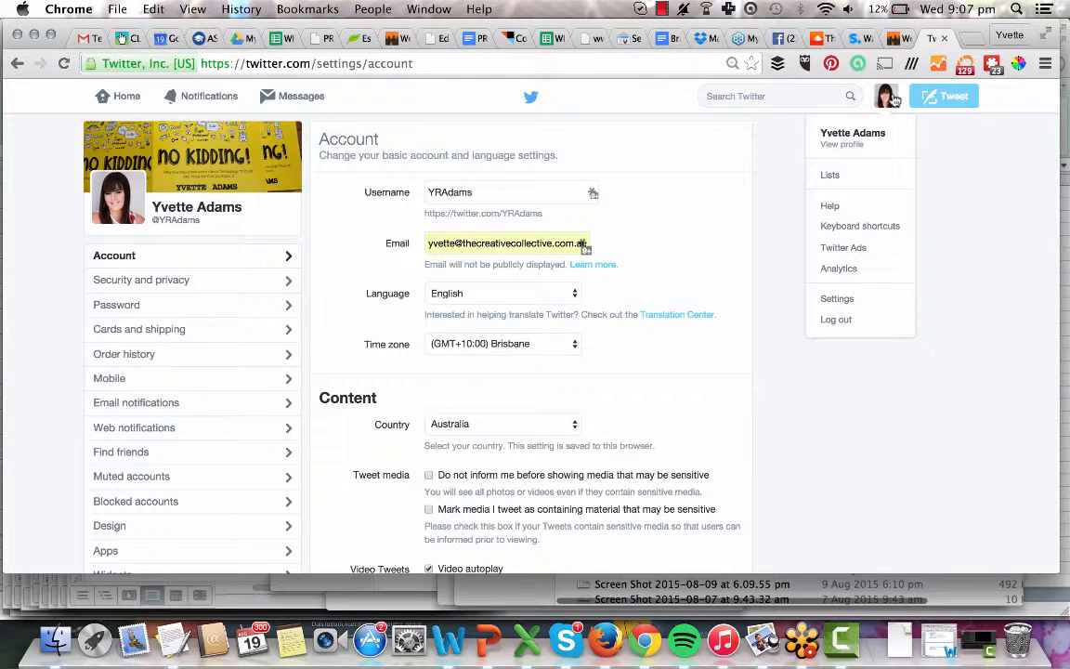
click(836, 319)
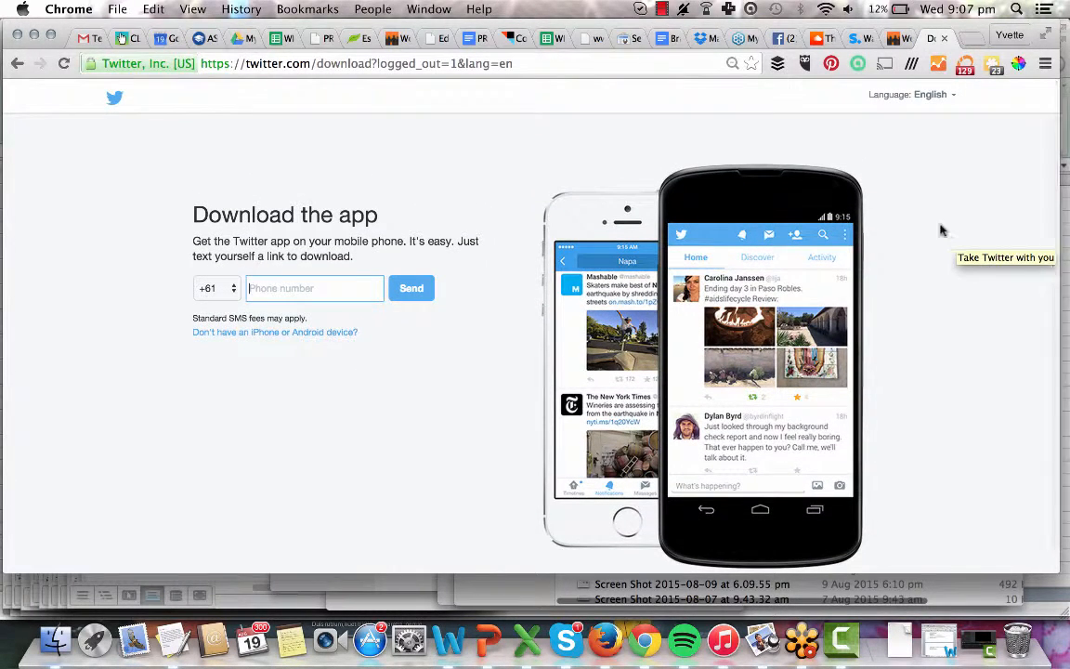
Trim the address to plain twitter.com and open the Twitter login form.
drag(361, 63, 628, 64)
key(BackSpace)
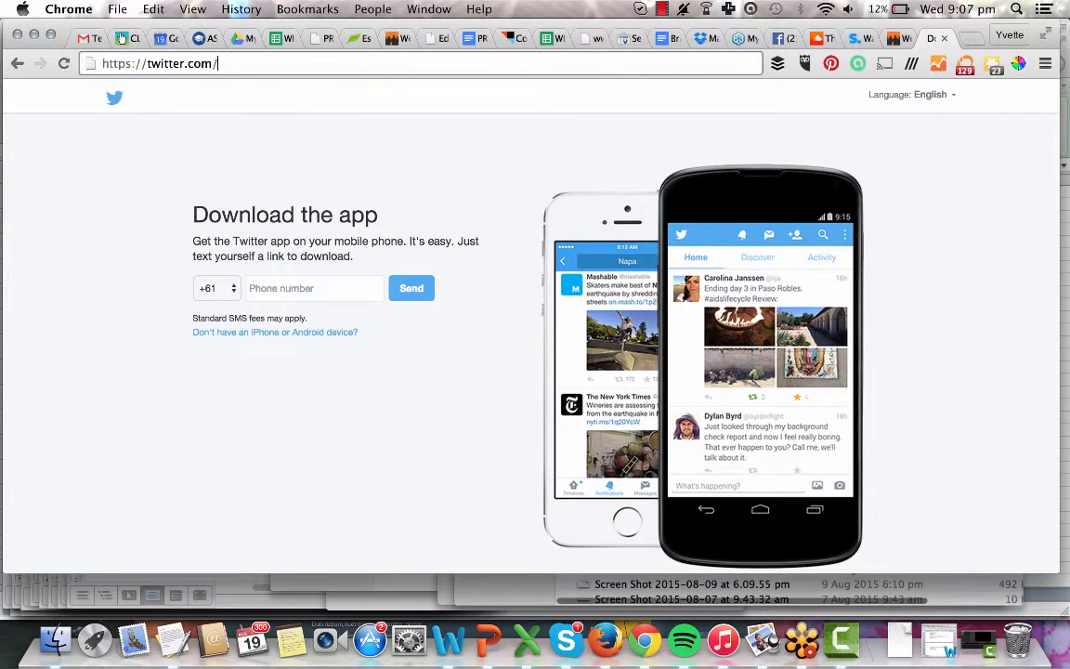
key(Return)
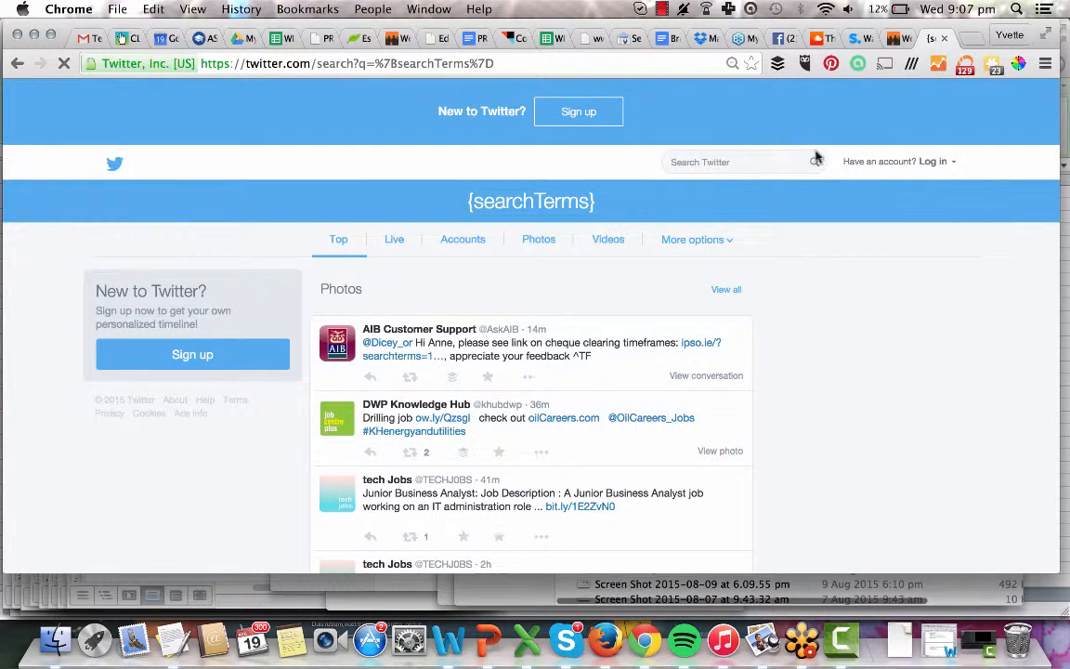
click(933, 163)
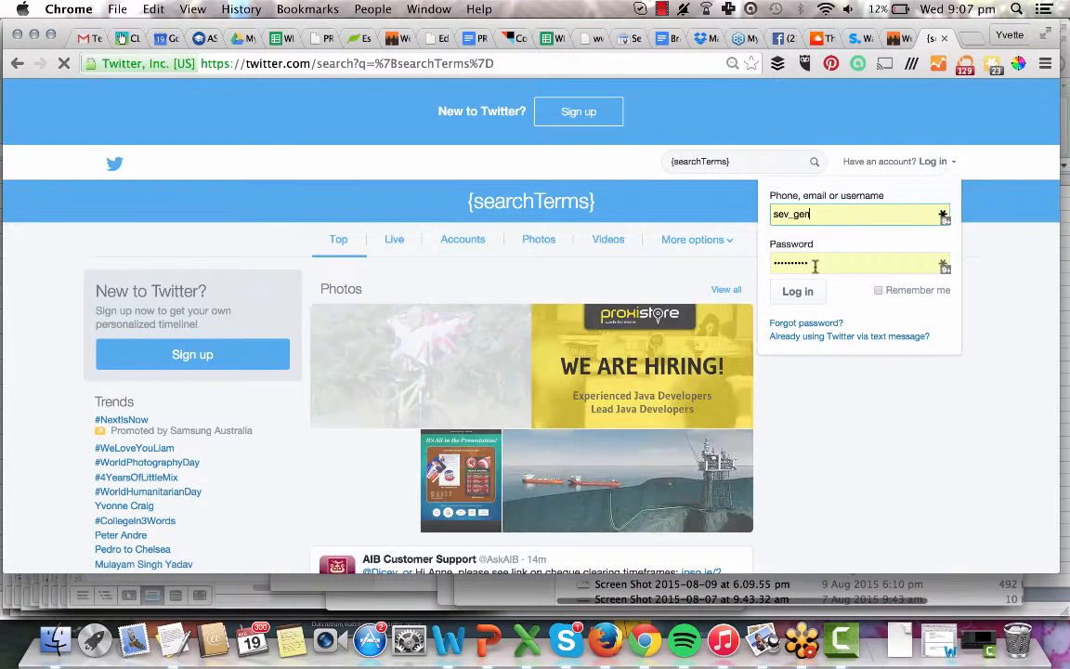
Replace the prefilled password with the client's, then return to the project messages.
drag(826, 264, 760, 263)
key(super+v)
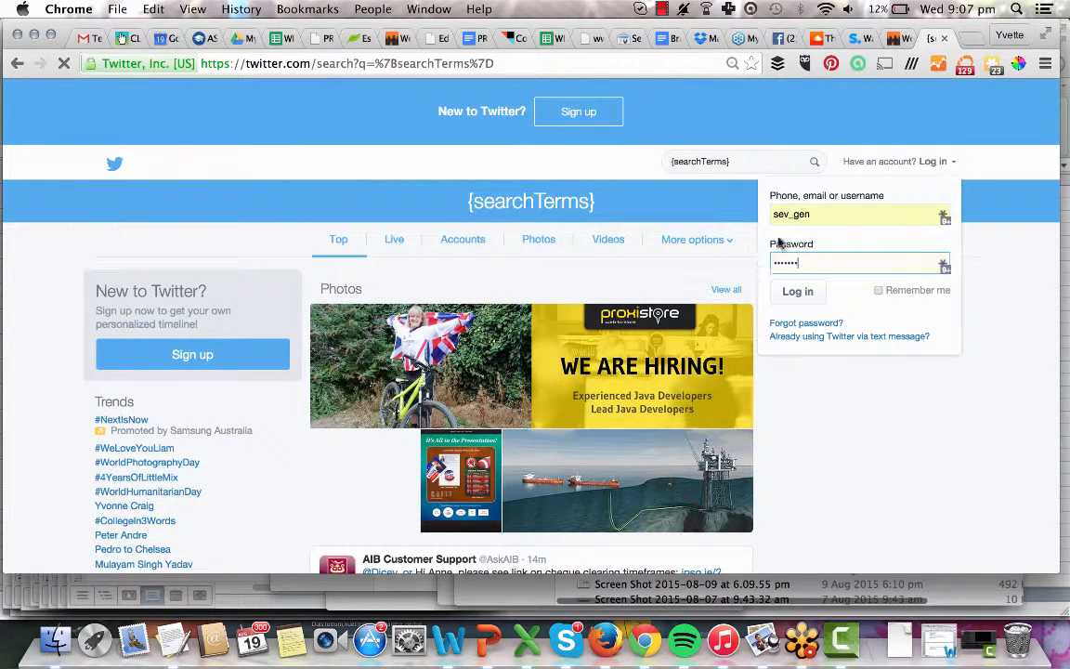
click(895, 38)
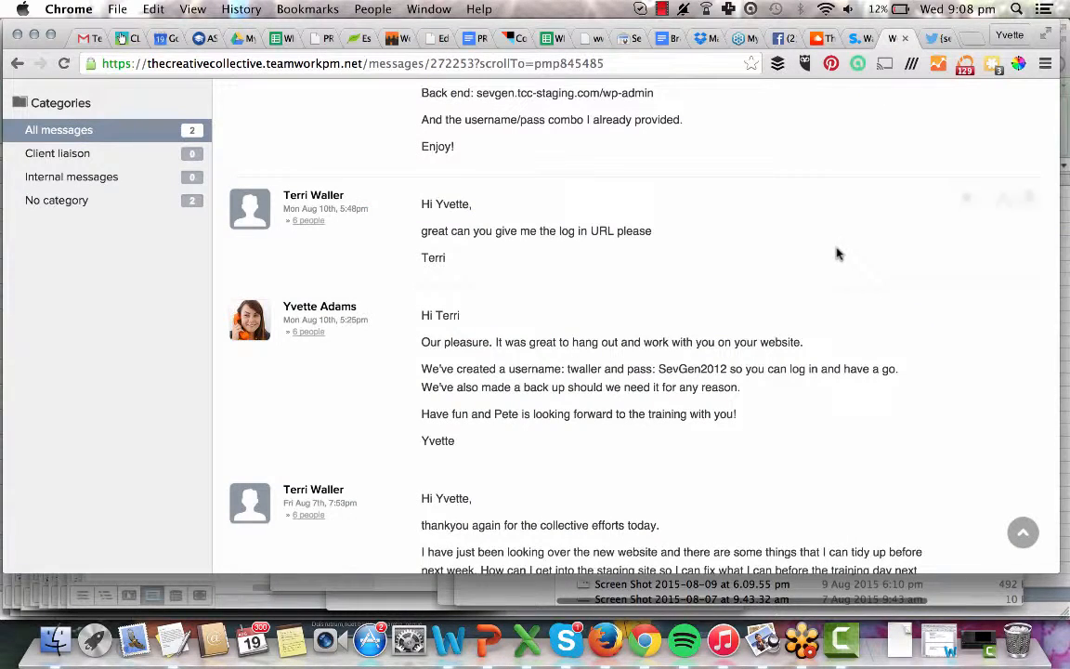
Find 'twitter' in the messages, then type into the Twitter login's password field.
key(super+f)
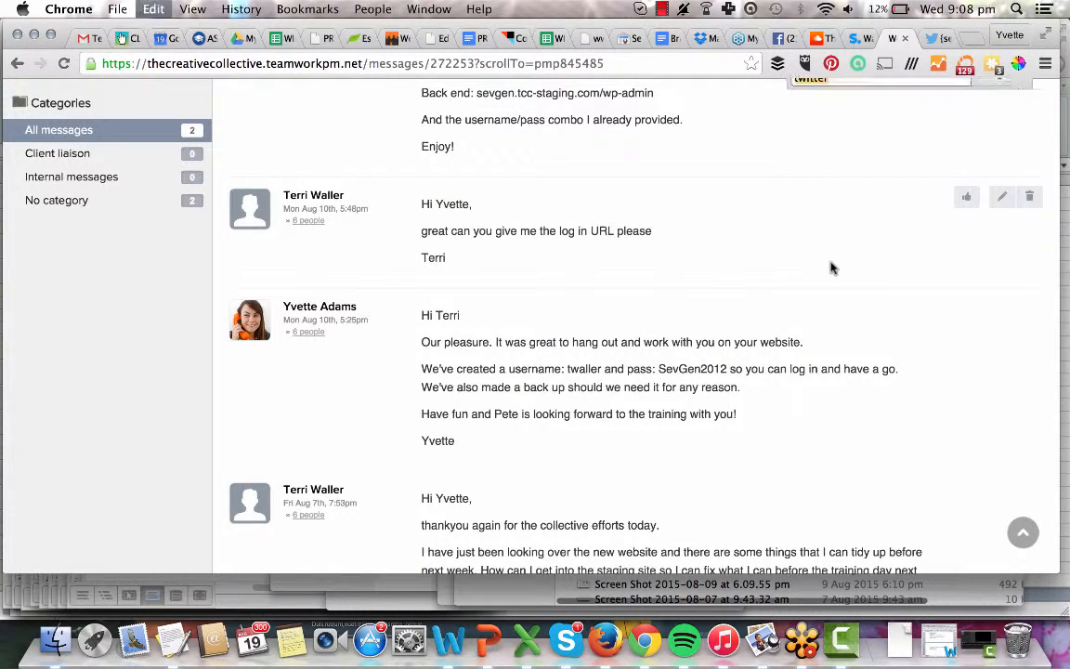
text(twitter)
key(Return)
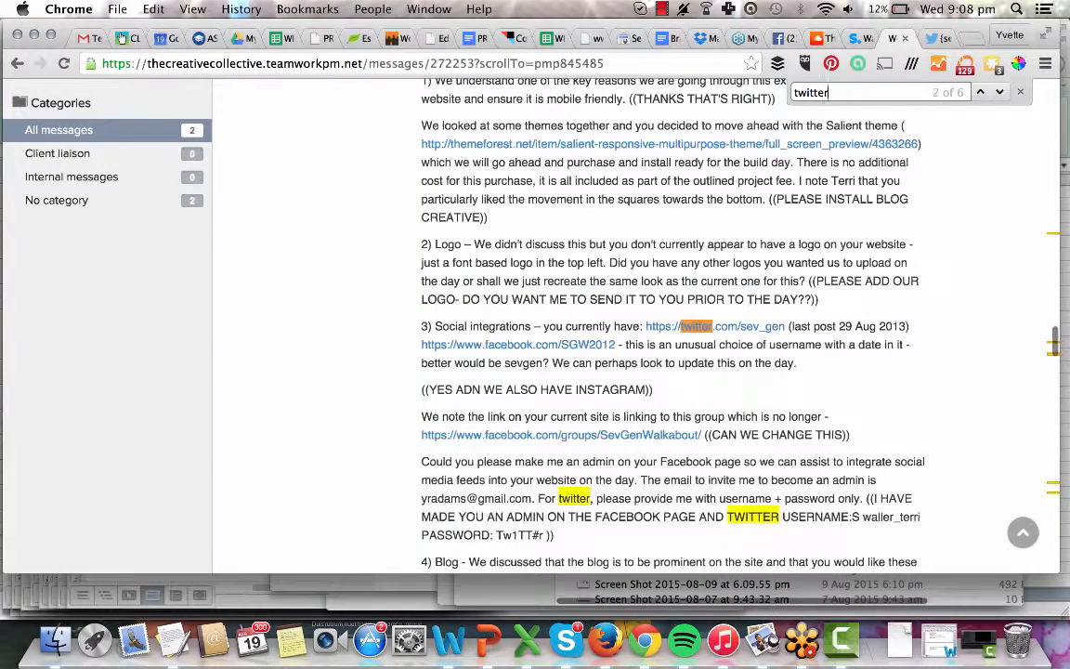
key(Return)
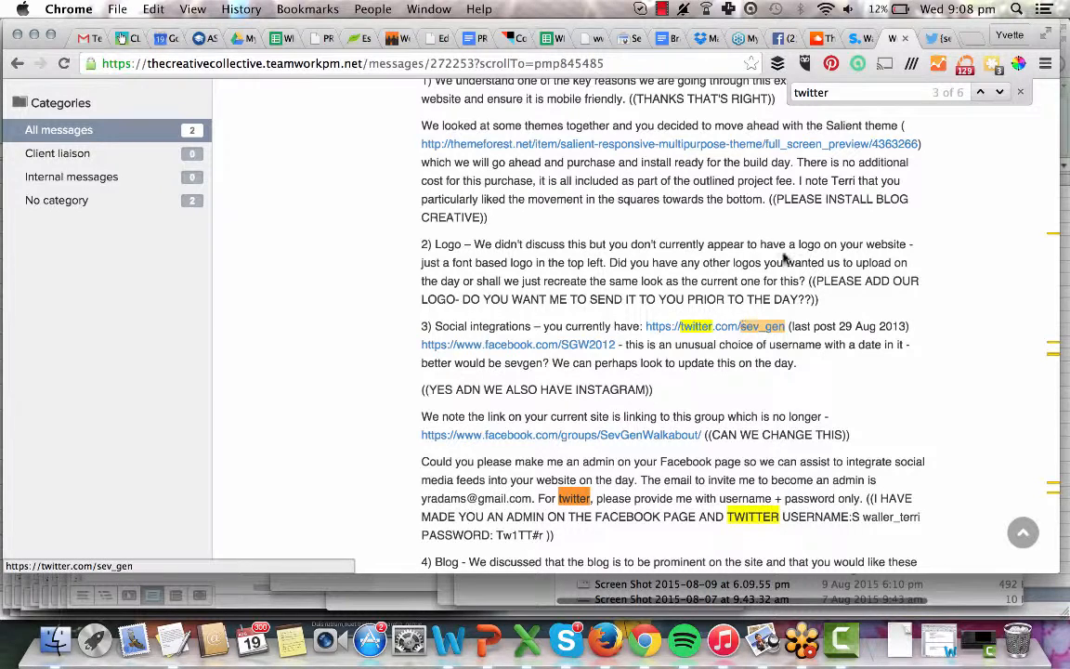
click(932, 38)
text(•••)
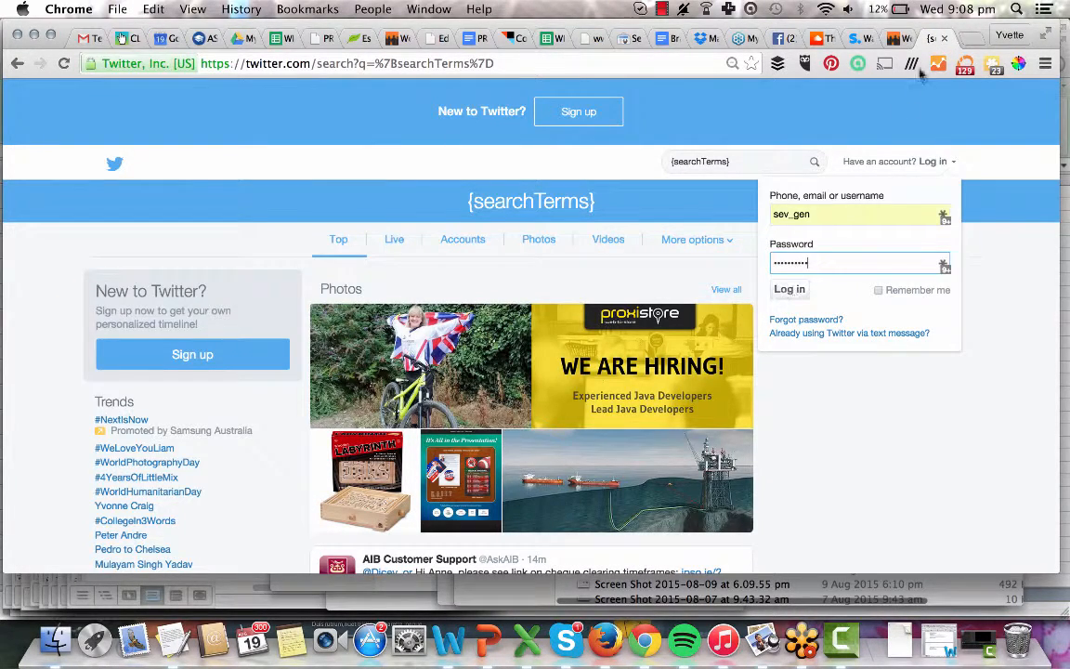
Select the client's Twitter username in the message and focus the login's username field.
click(890, 38)
key(super+f)
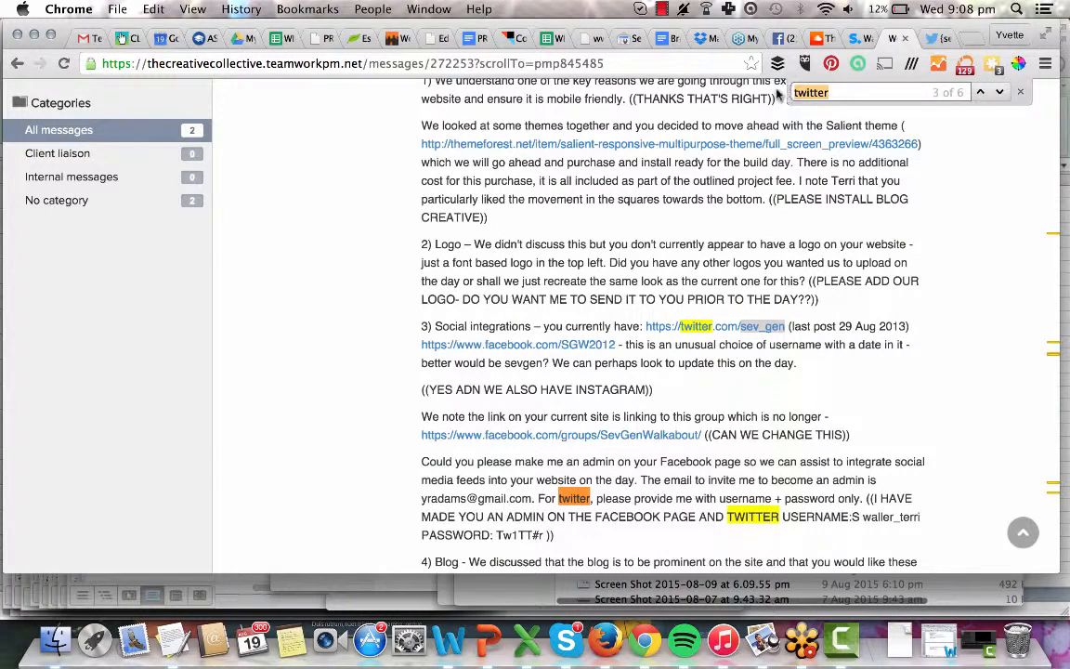
key(Return)
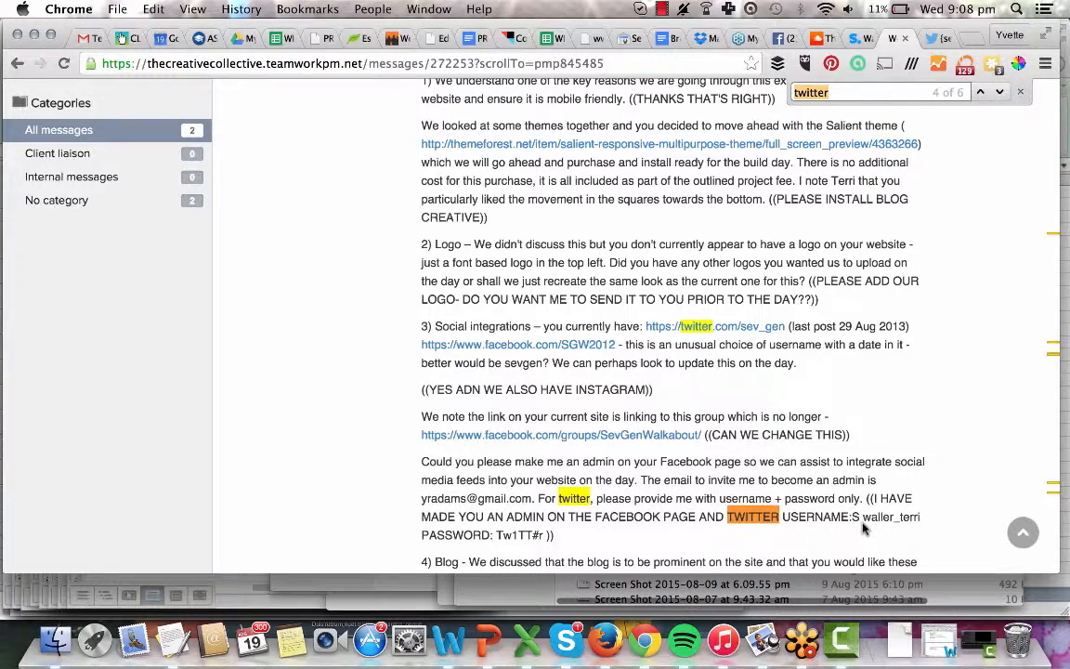
drag(864, 517, 926, 517)
key(super+c)
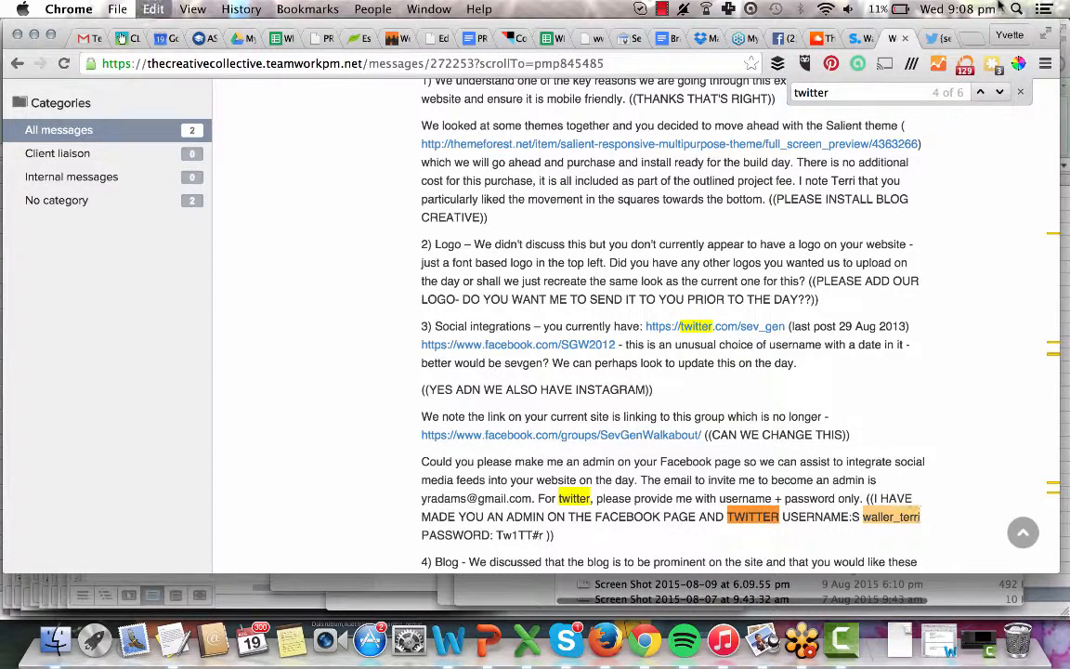
click(940, 38)
click(834, 213)
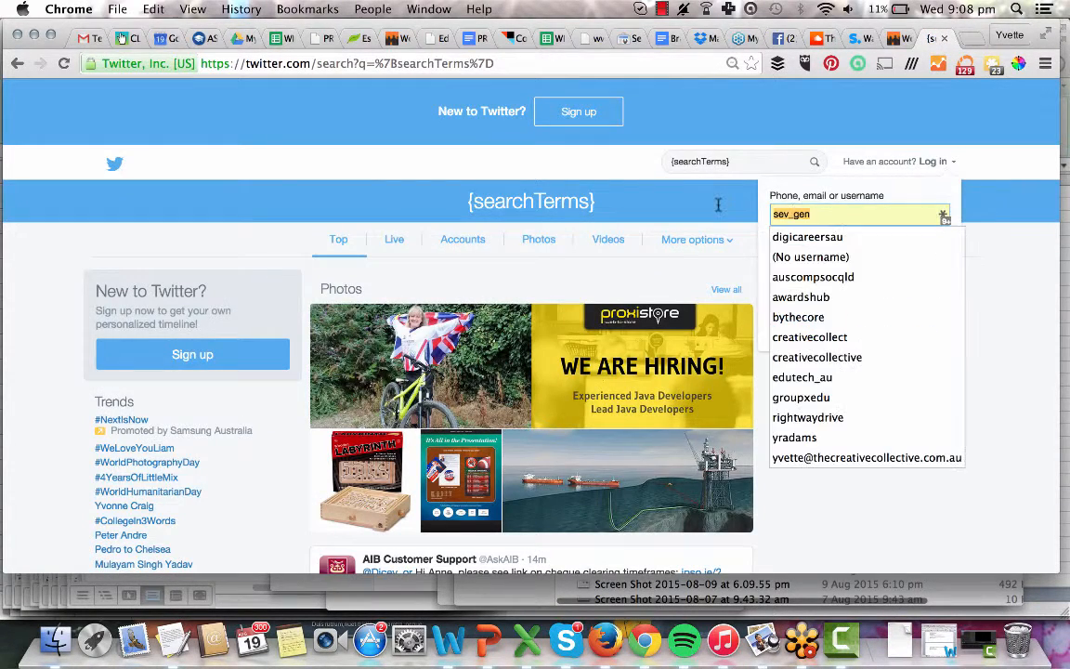
Paste the client's username into the Twitter login and submit it.
key(super+v)
click(990, 246)
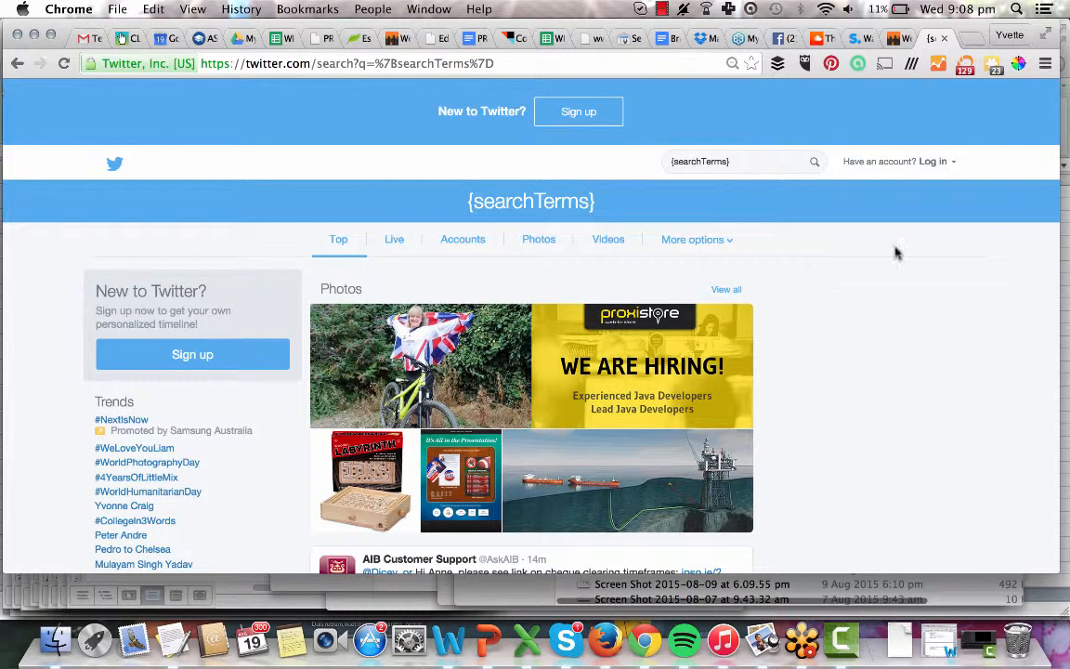
click(933, 163)
click(785, 288)
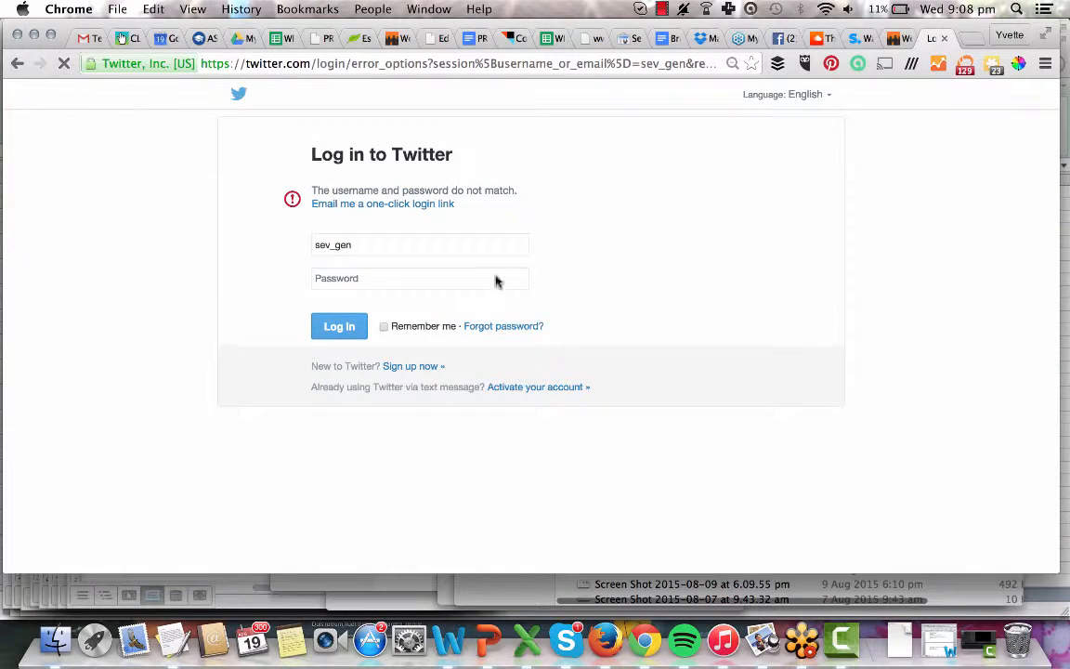
Re-paste the client's password, submit again, and reselect the password in the message.
click(394, 276)
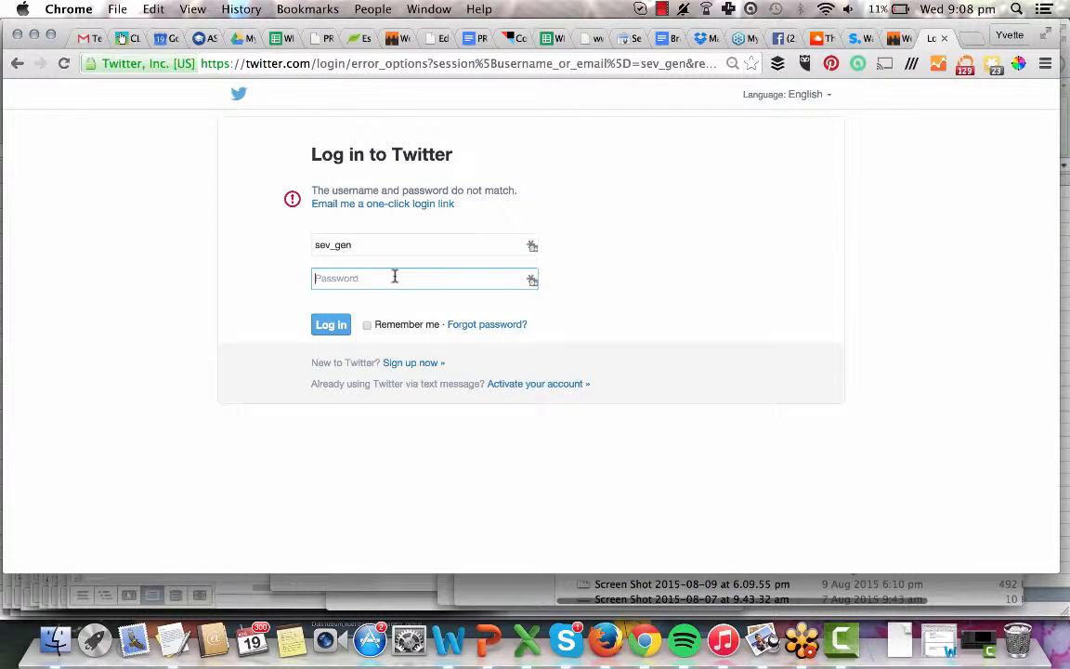
key(super+v)
click(329, 325)
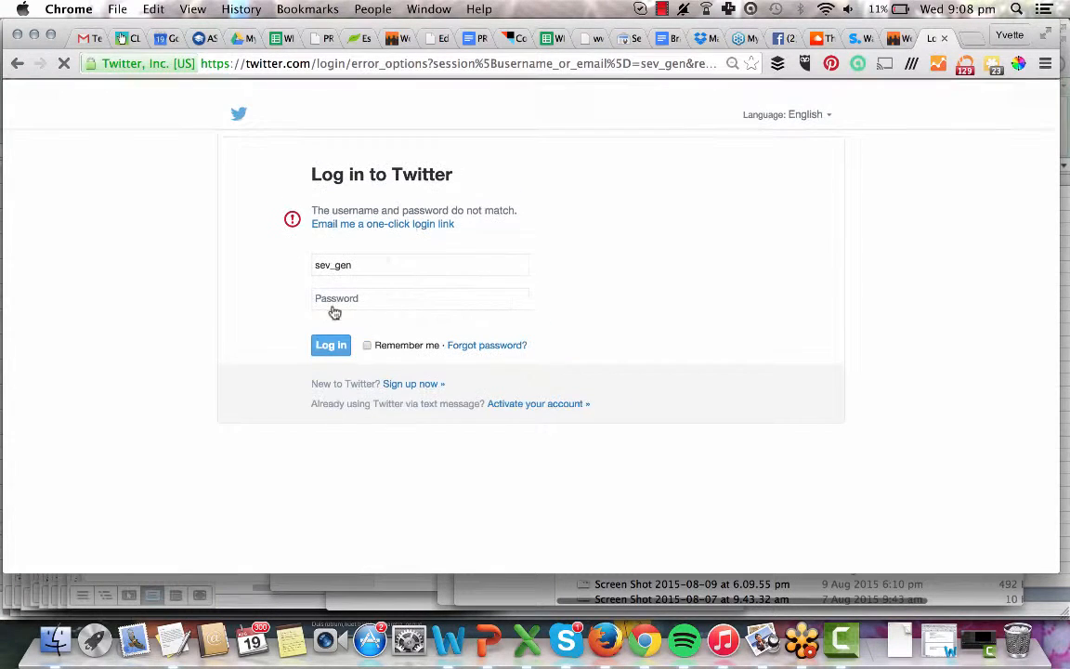
click(893, 38)
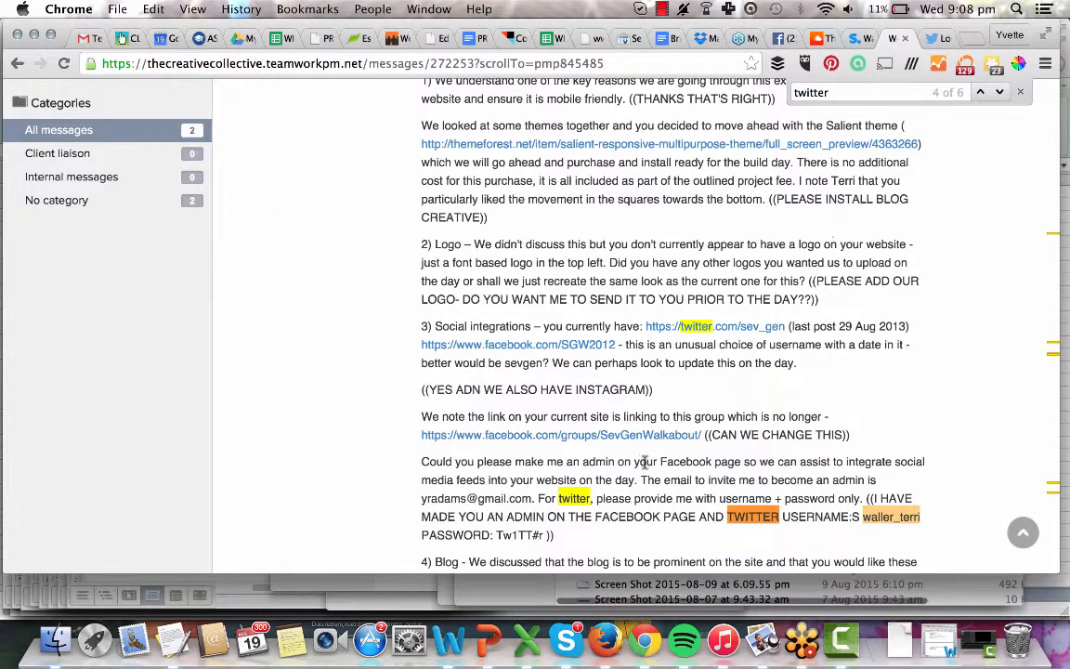
drag(497, 536, 546, 537)
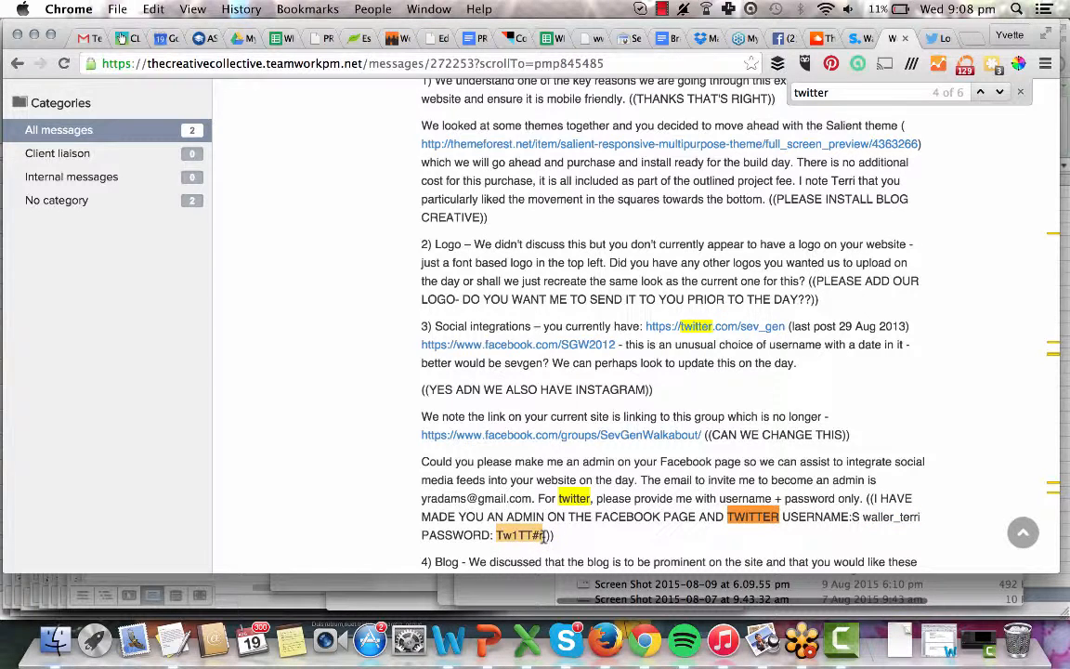
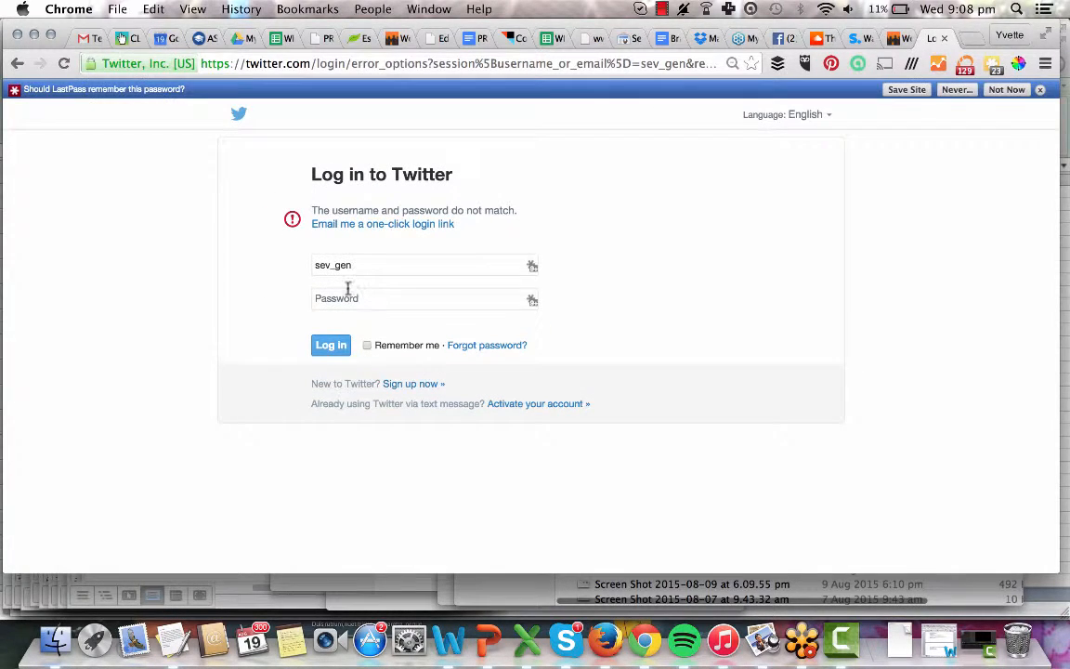
Select the username in the Twitter login and compare it with the login details in the project messages.
click(357, 265)
double_click(358, 266)
click(898, 40)
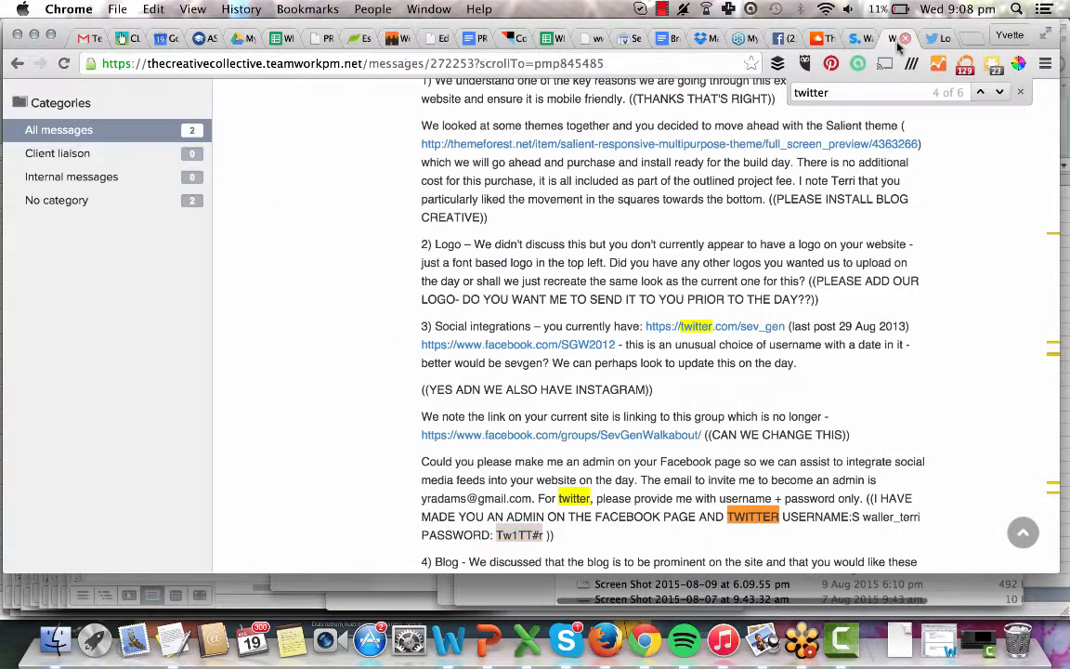
click(930, 39)
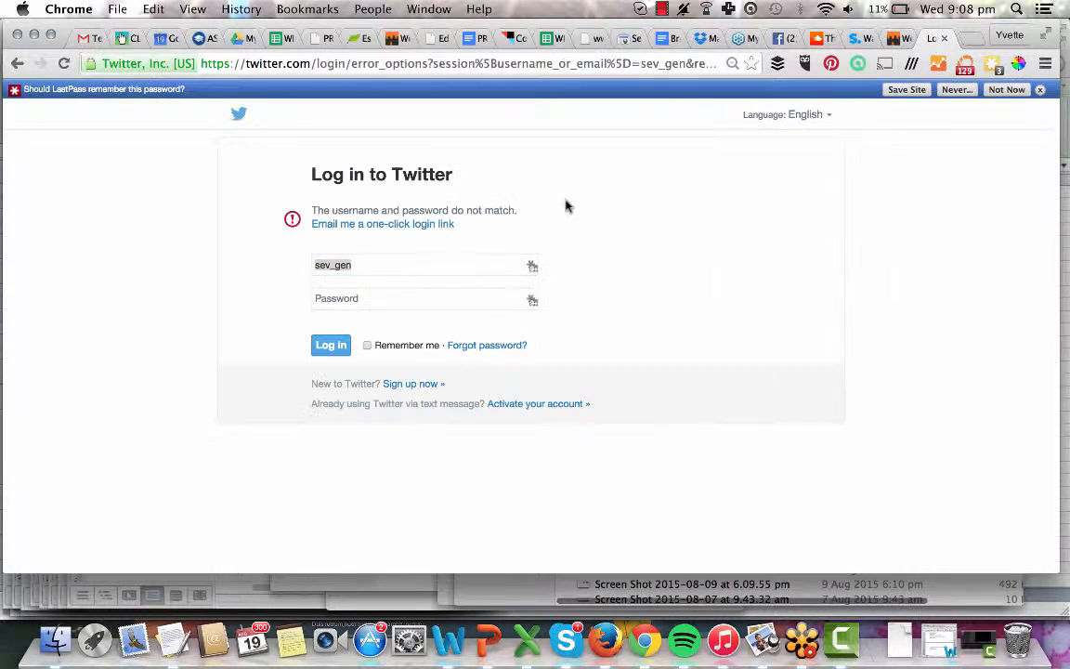
Enter the password, correct the username, and submit the Twitter login.
click(347, 298)
text(•••••••)
drag(368, 263, 239, 263)
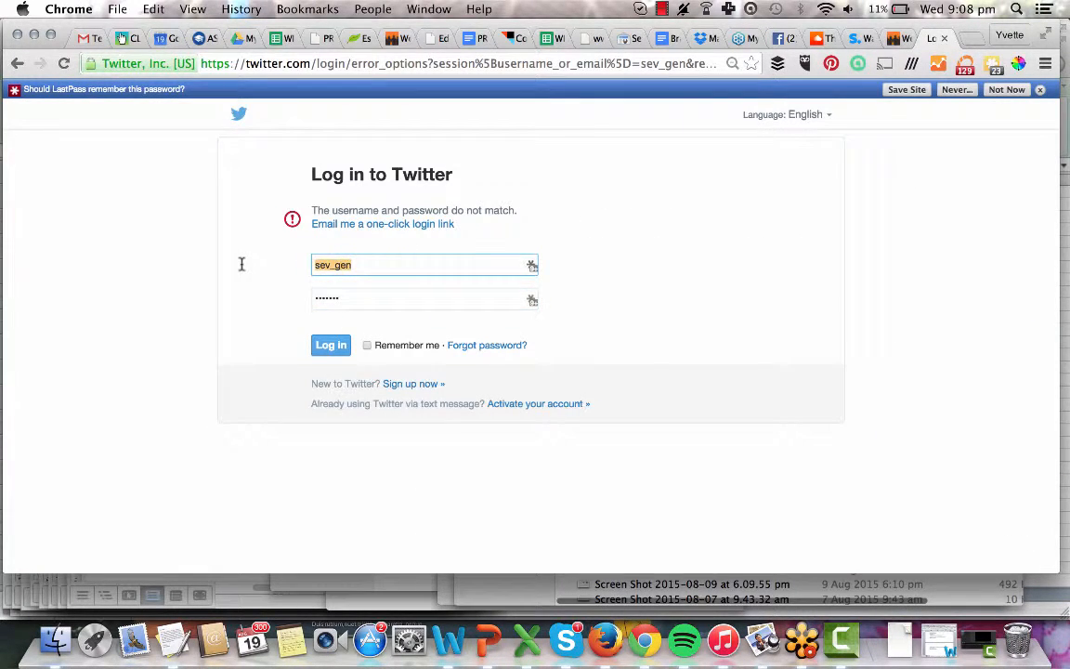
key(Return)
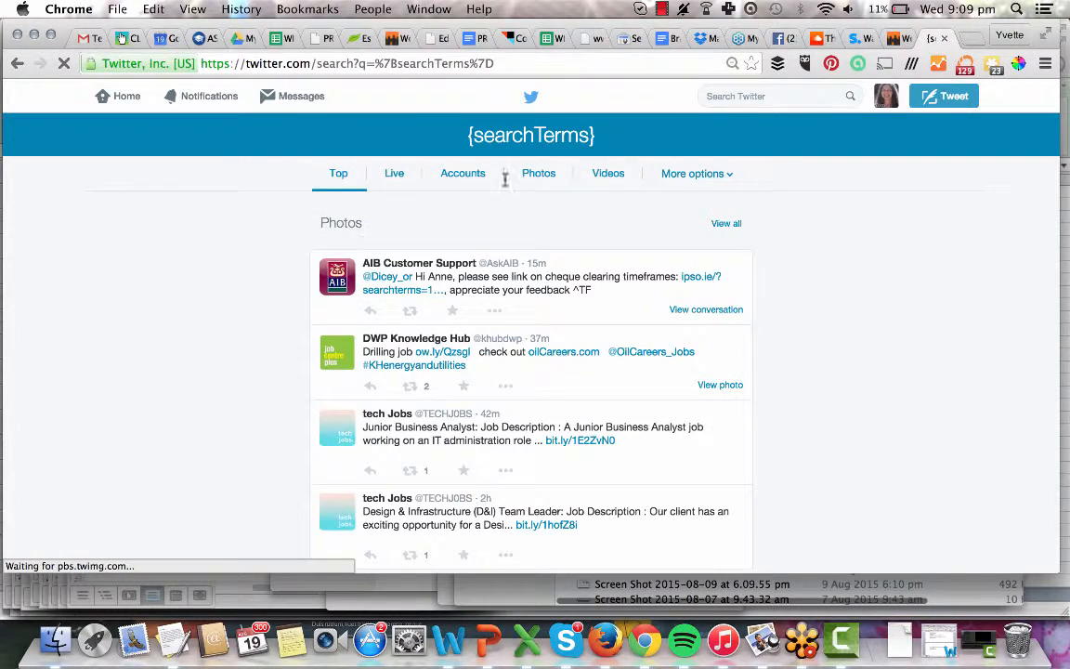
Connect IFTTT's Twitter channel by authorizing the IFTTT app on Twitter.
click(507, 38)
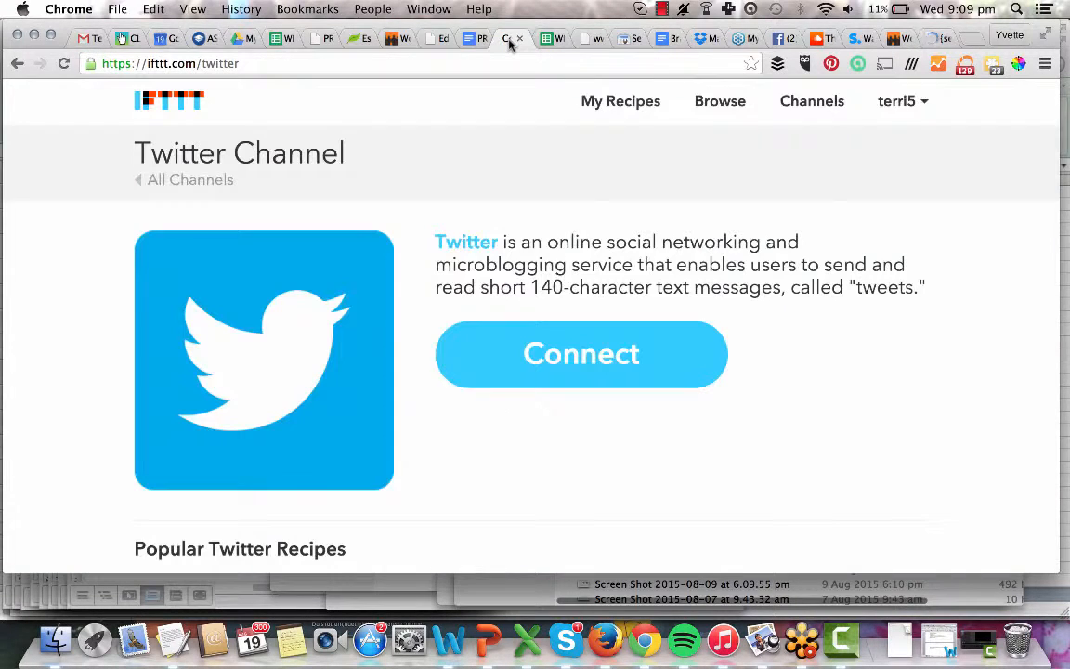
click(550, 344)
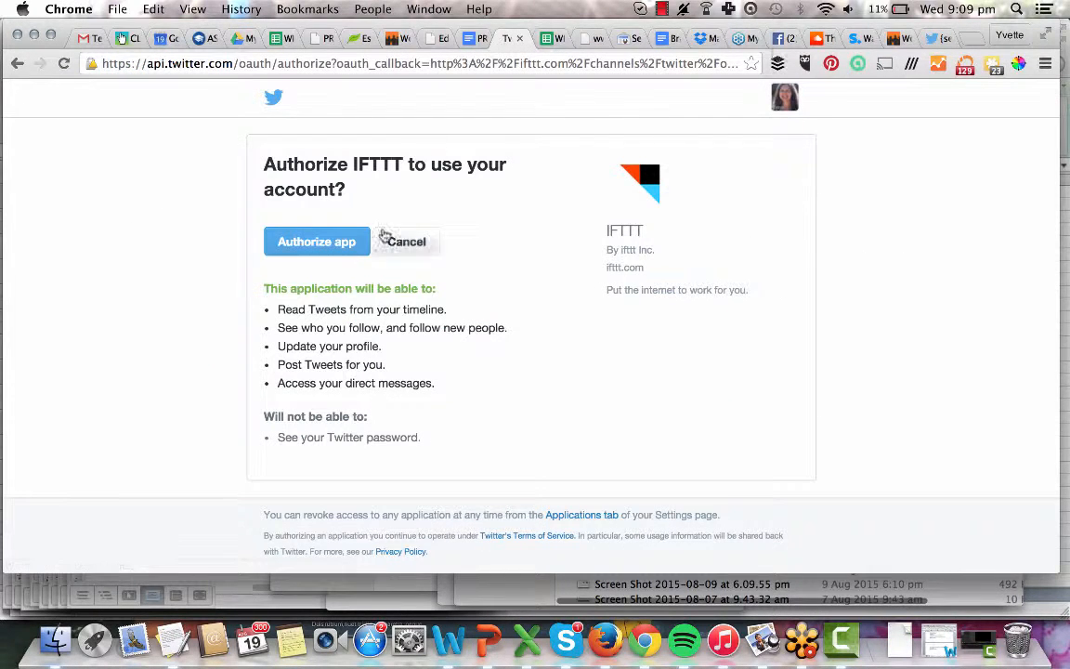
click(333, 243)
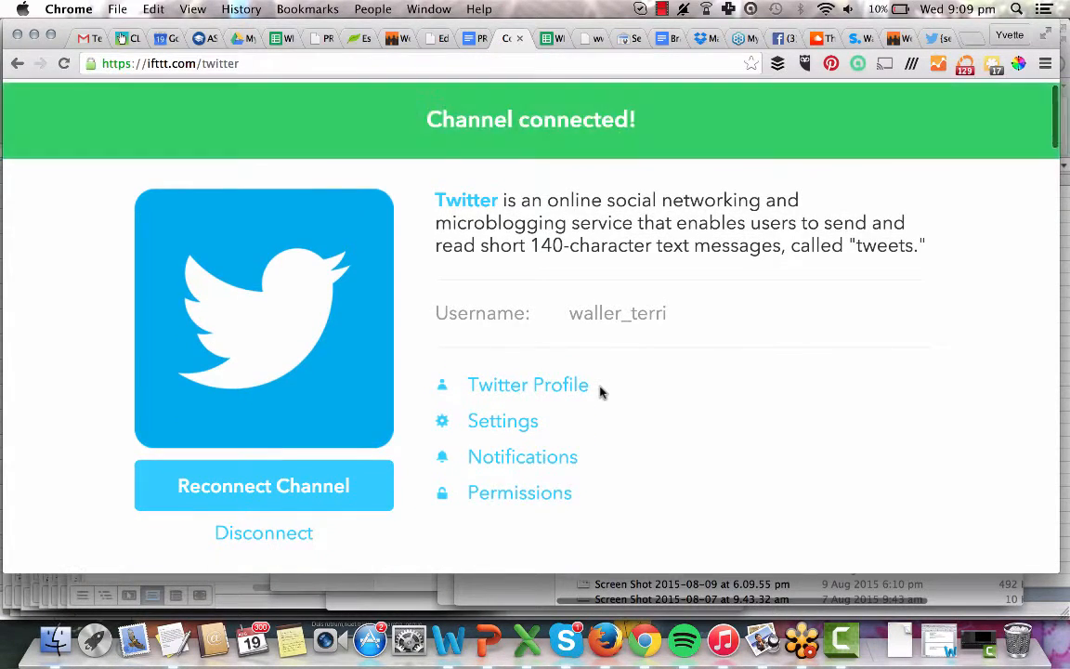
scroll(599, 390, up, 1)
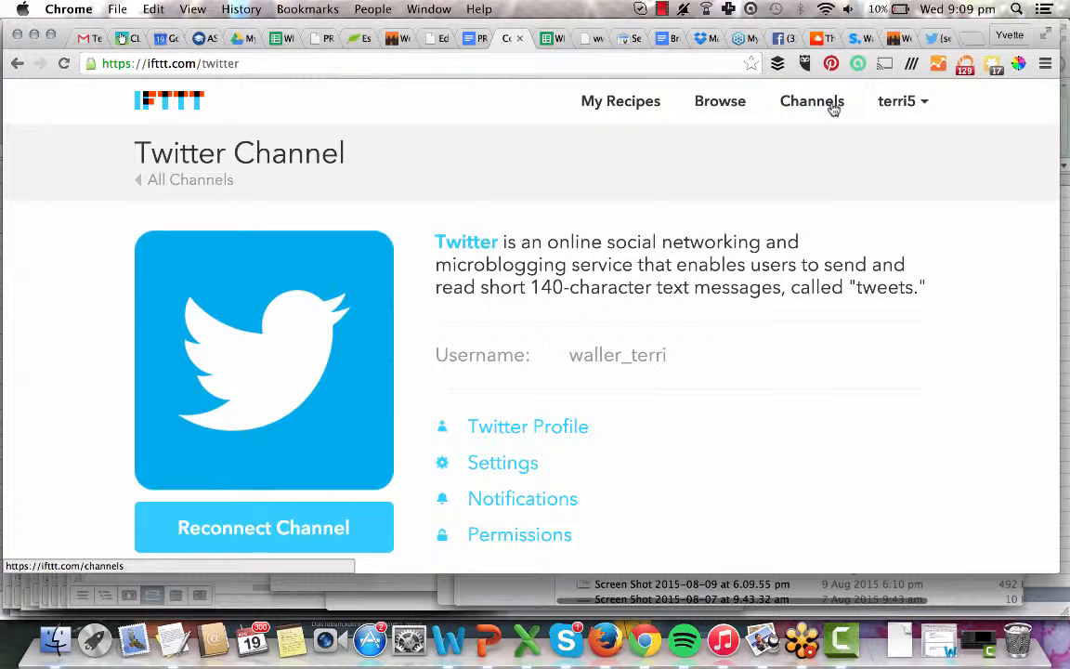
click(890, 38)
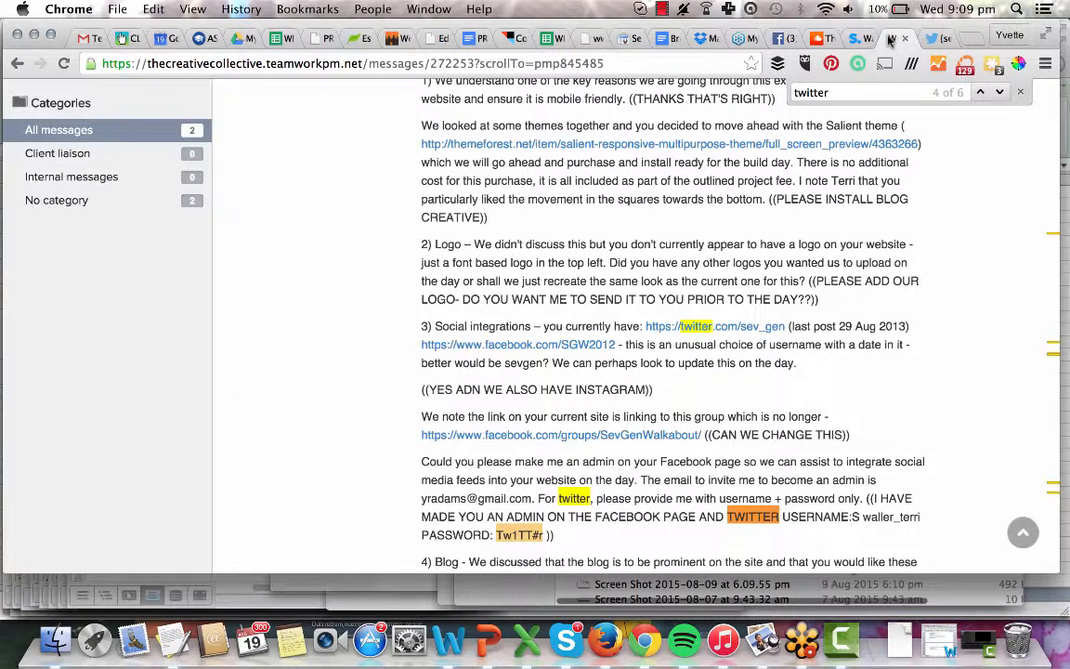
key(super+f)
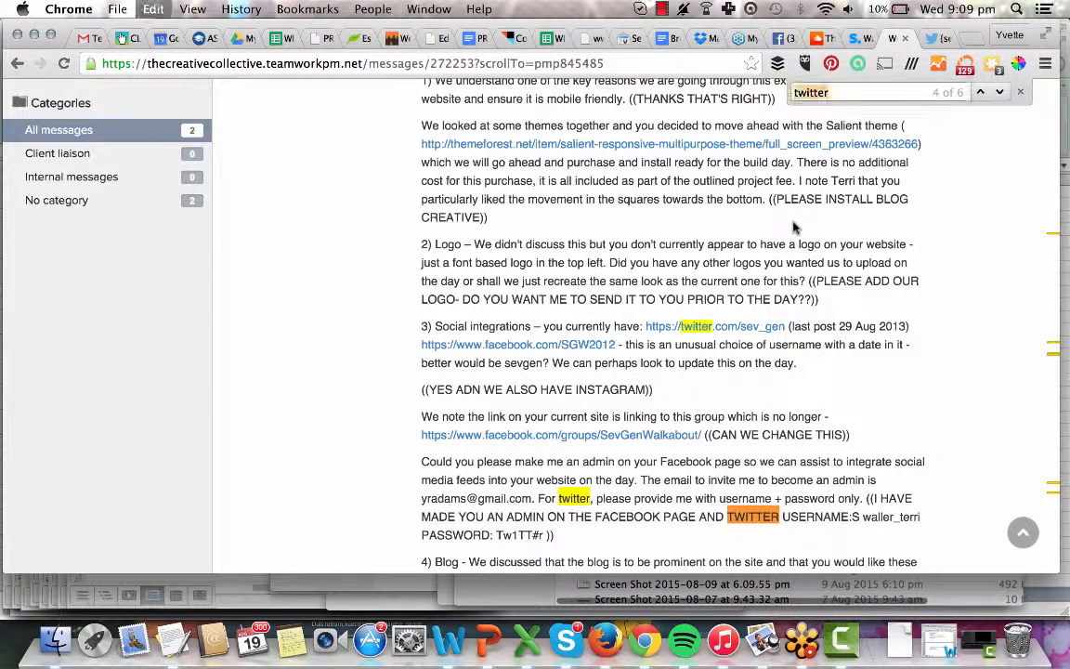
text(instagram)
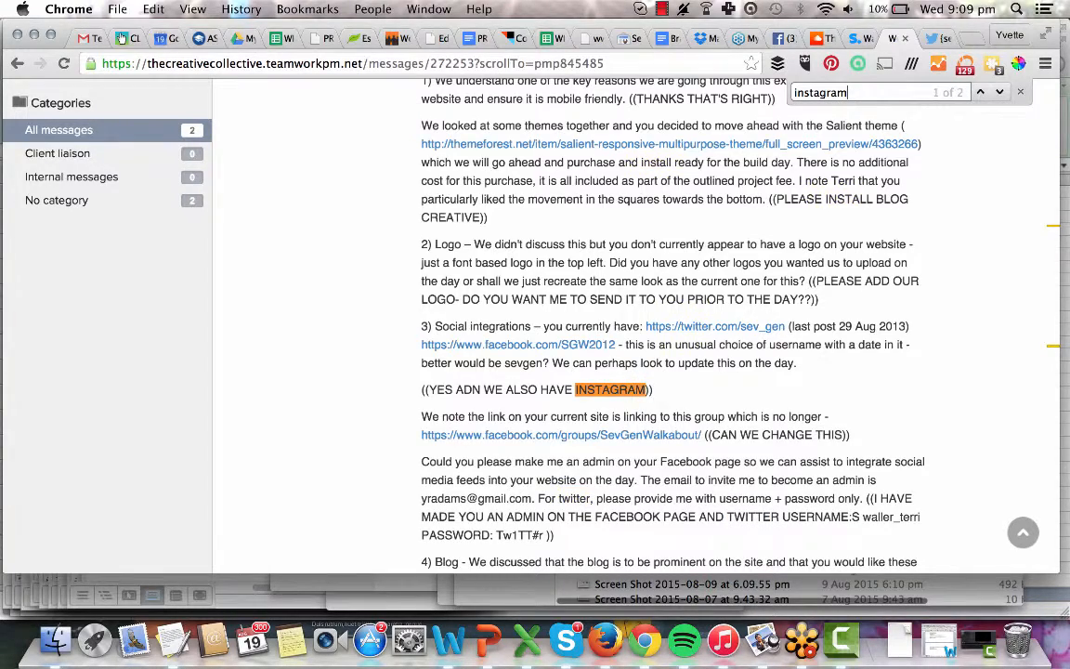
key(Return)
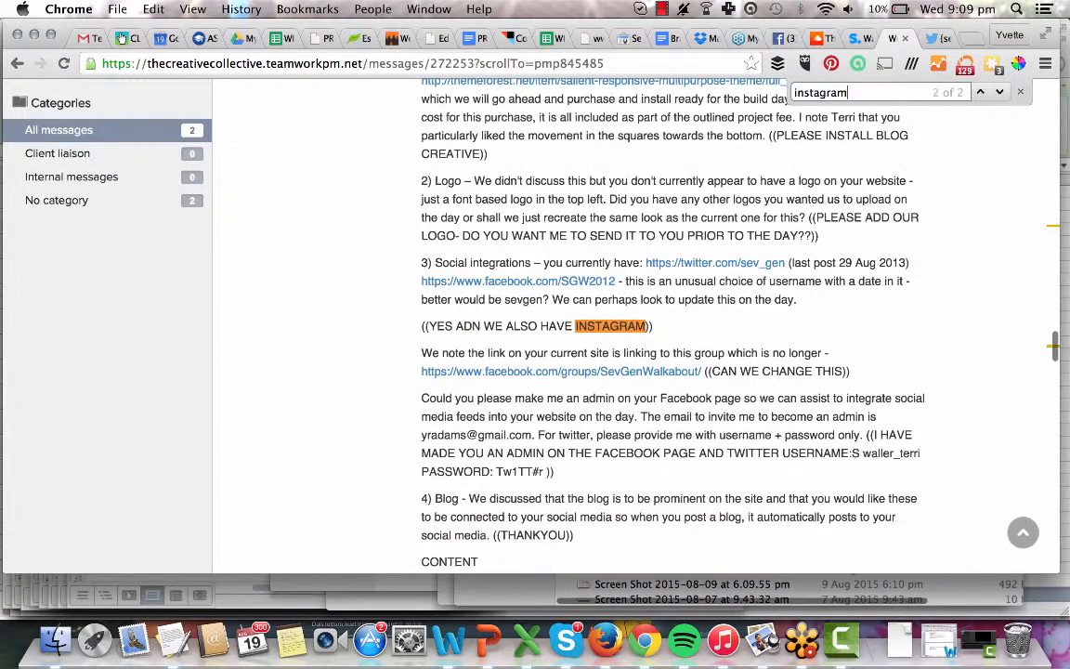
key(Return)
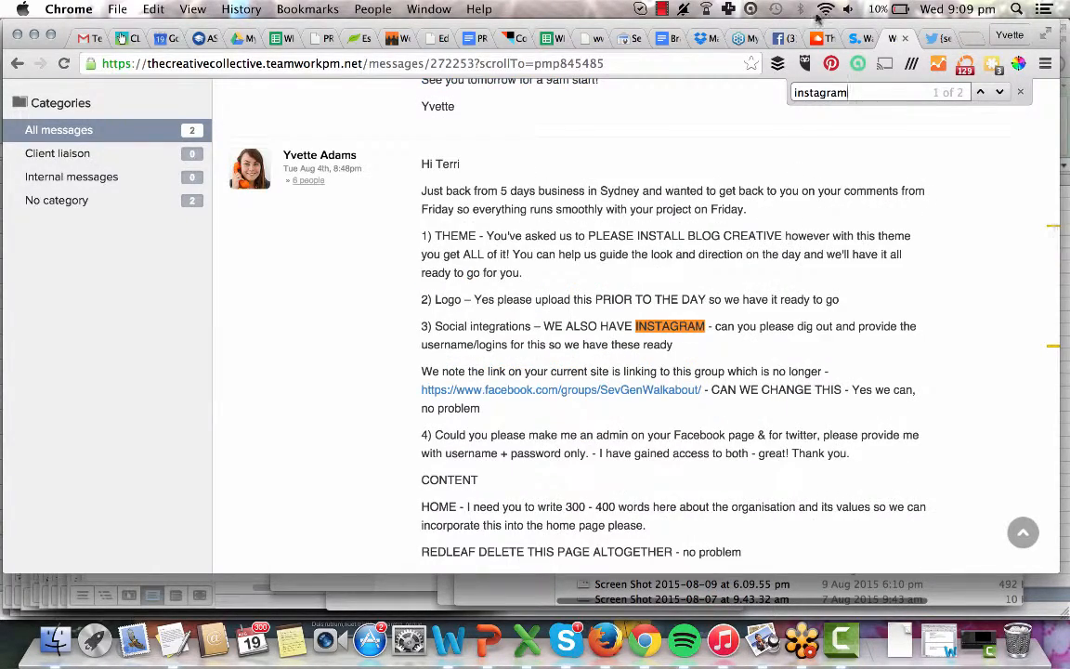
right_click(513, 38)
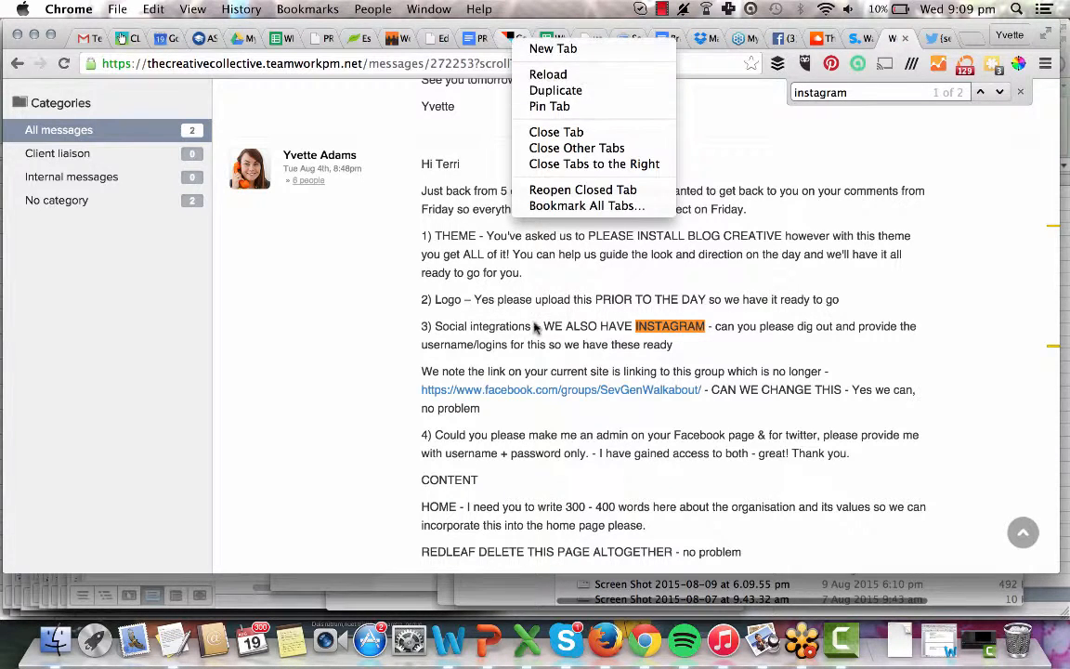
click(401, 347)
click(509, 39)
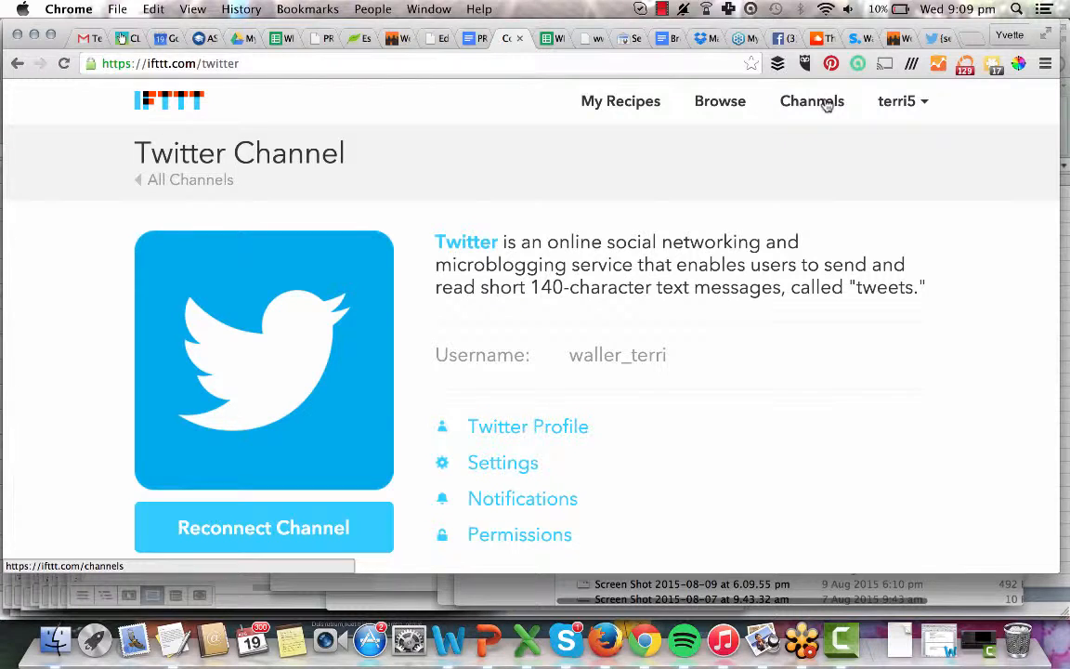
Start a new recipe from My Recipes and check the SevGen RSS feed page.
click(599, 107)
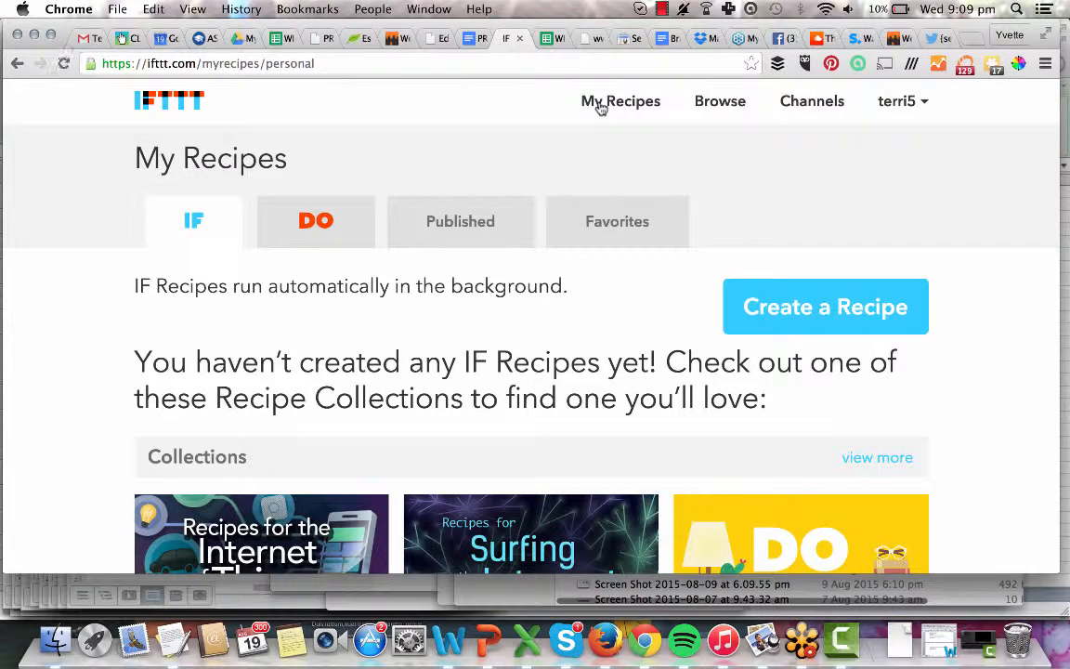
click(840, 314)
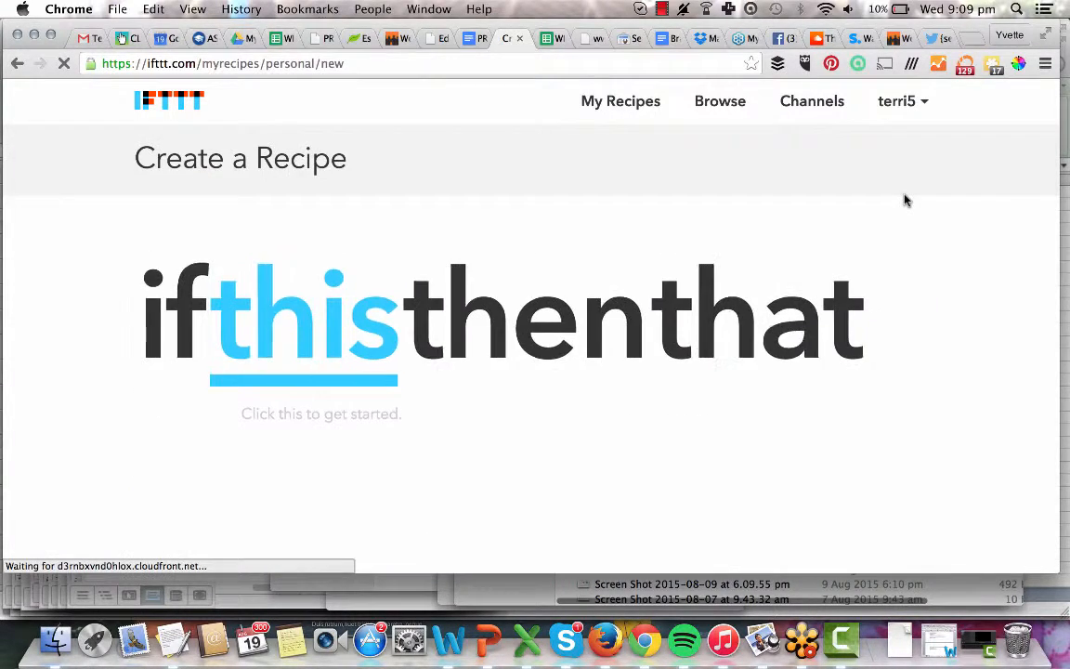
click(307, 344)
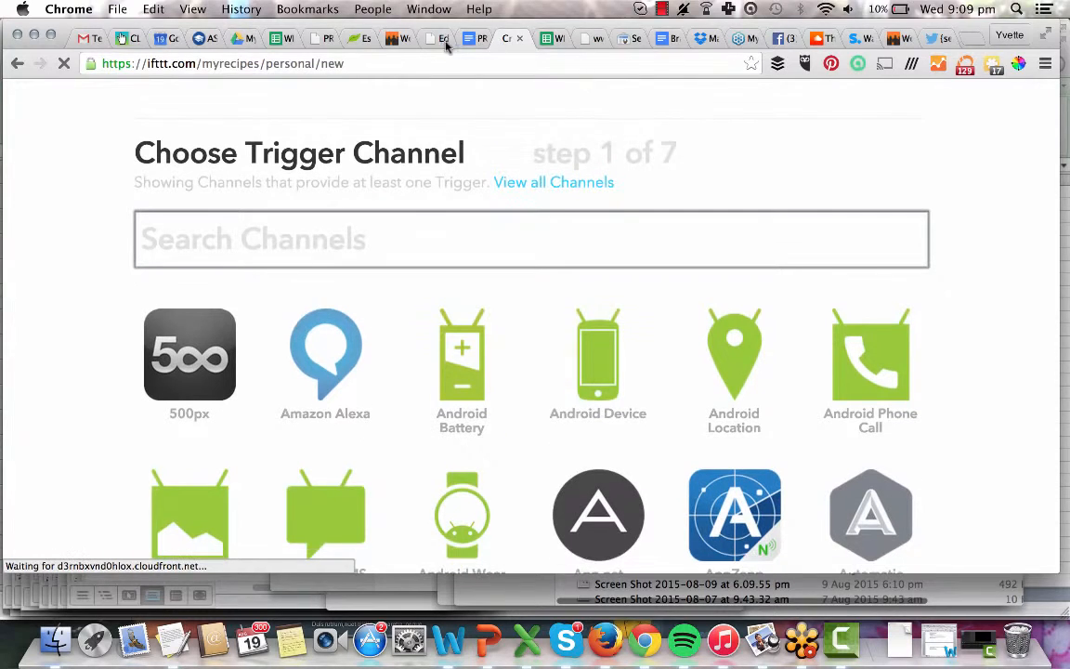
click(581, 39)
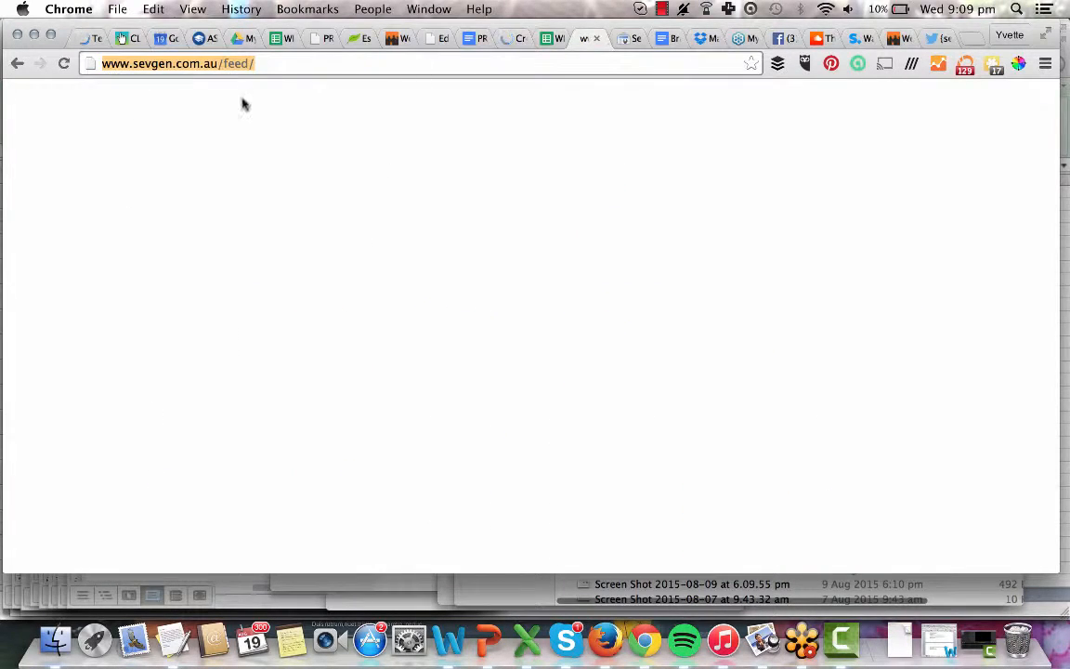
click(508, 40)
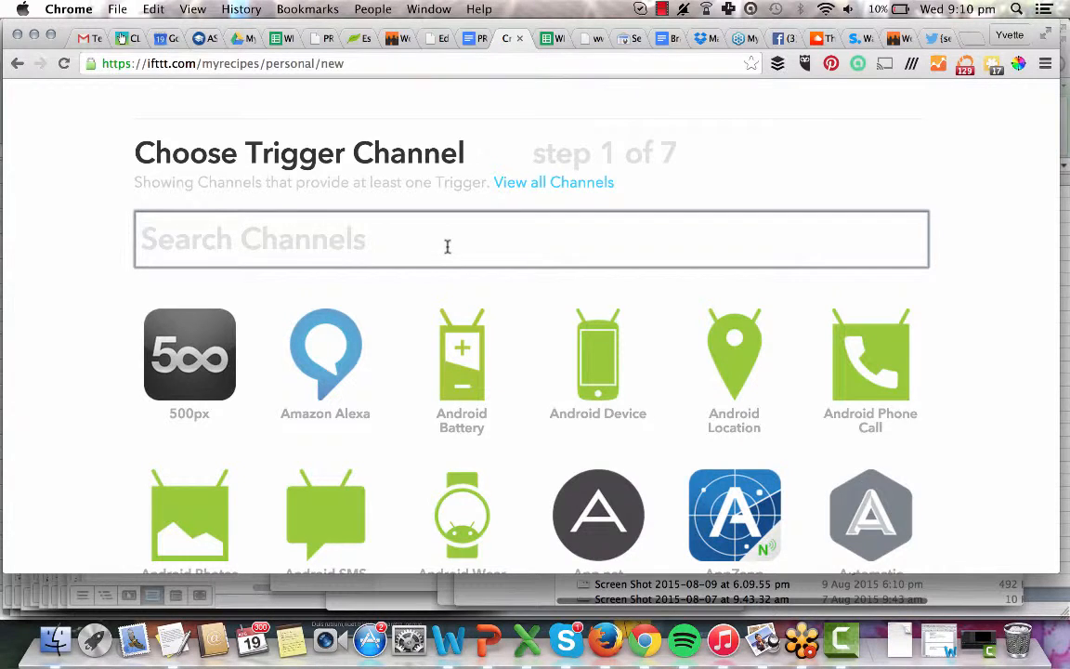
text(rss fee)
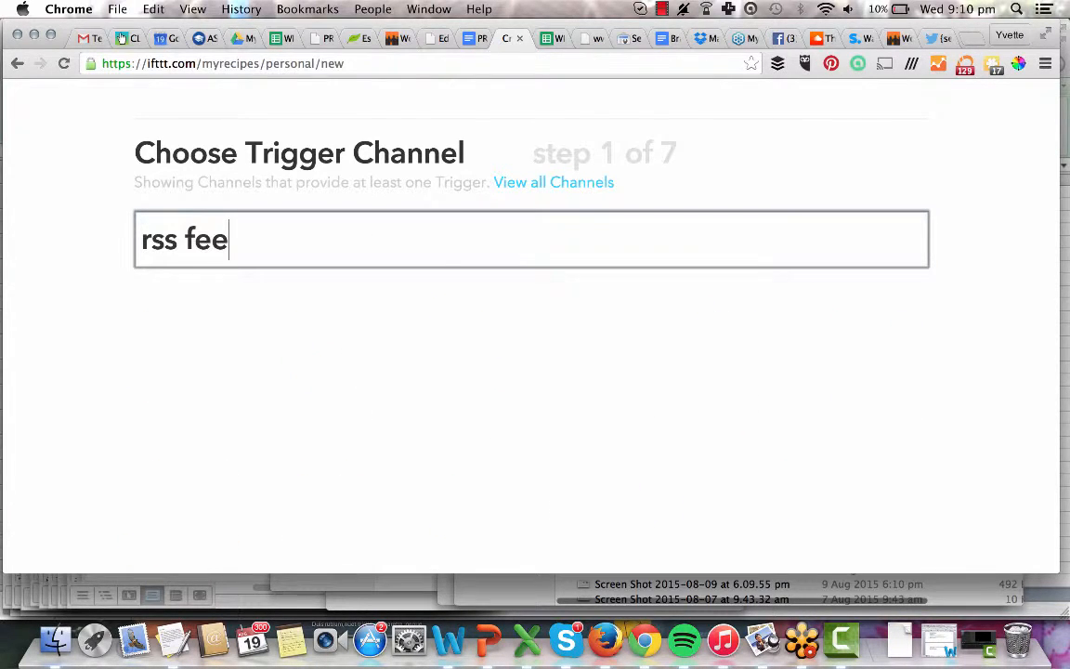
key(BackSpace)
key(BackSpace)
key(BackSpace)
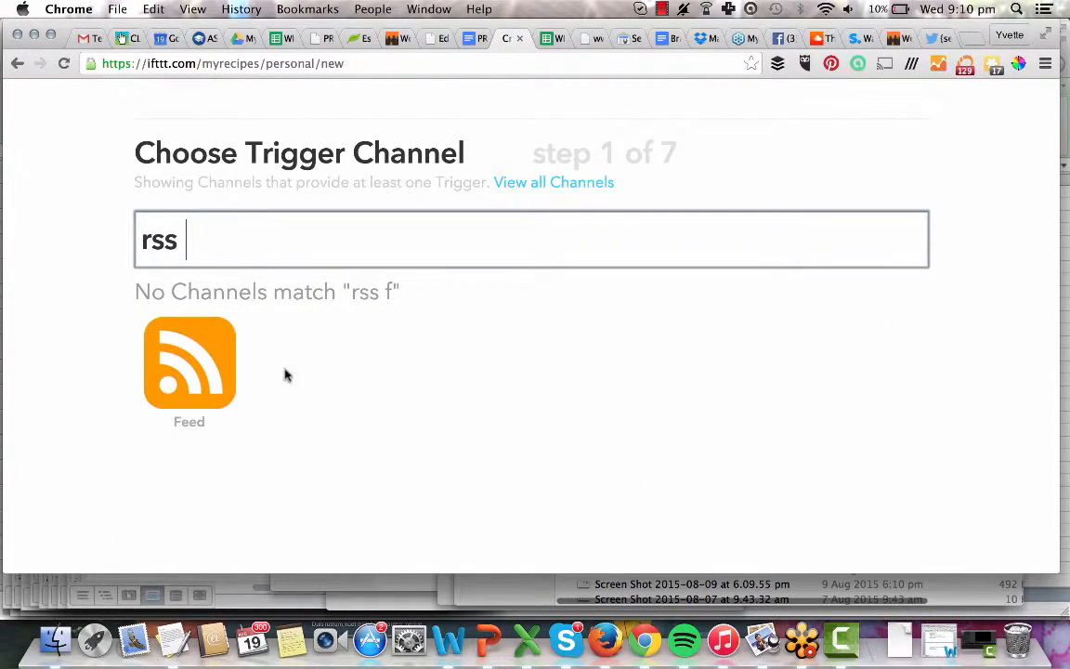
click(204, 376)
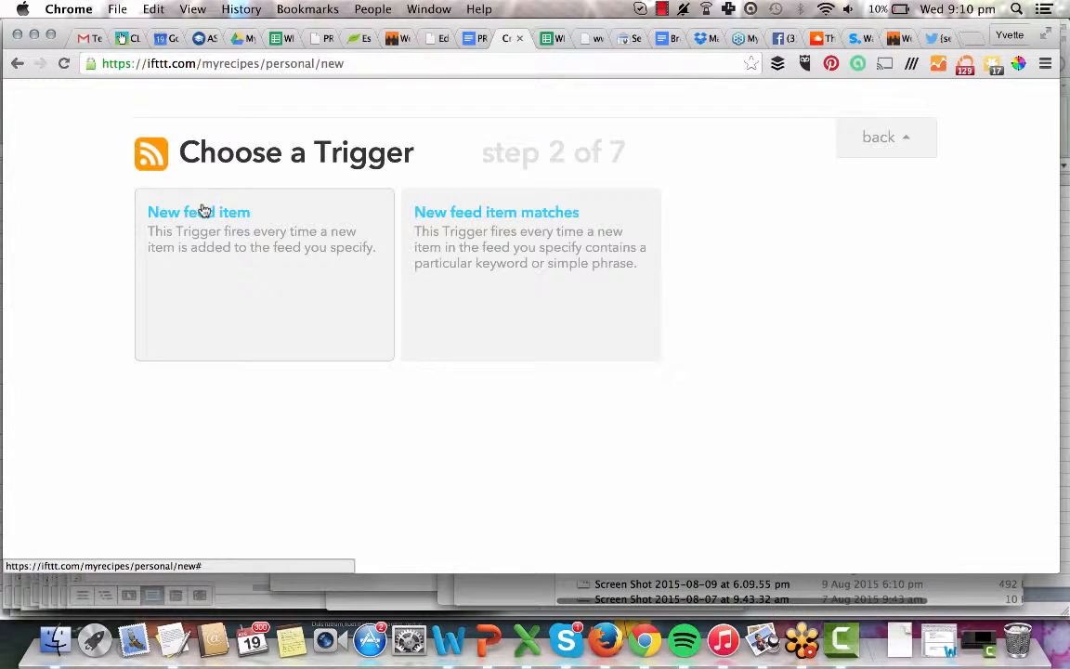
click(203, 210)
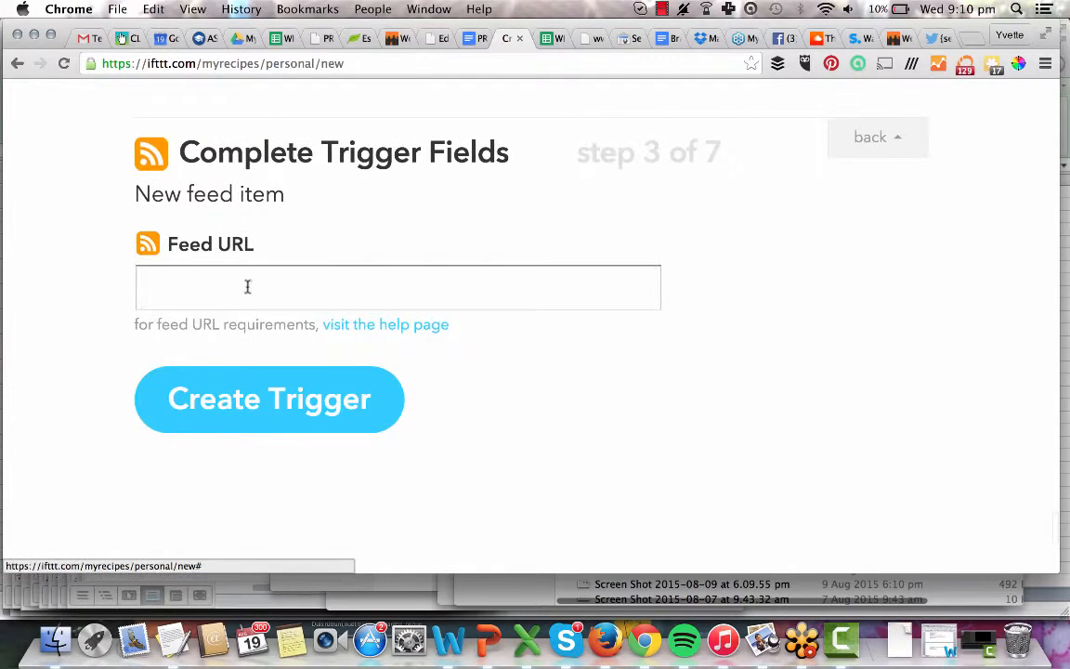
click(246, 287)
text(http://www.sevgen.com.au/feed/)
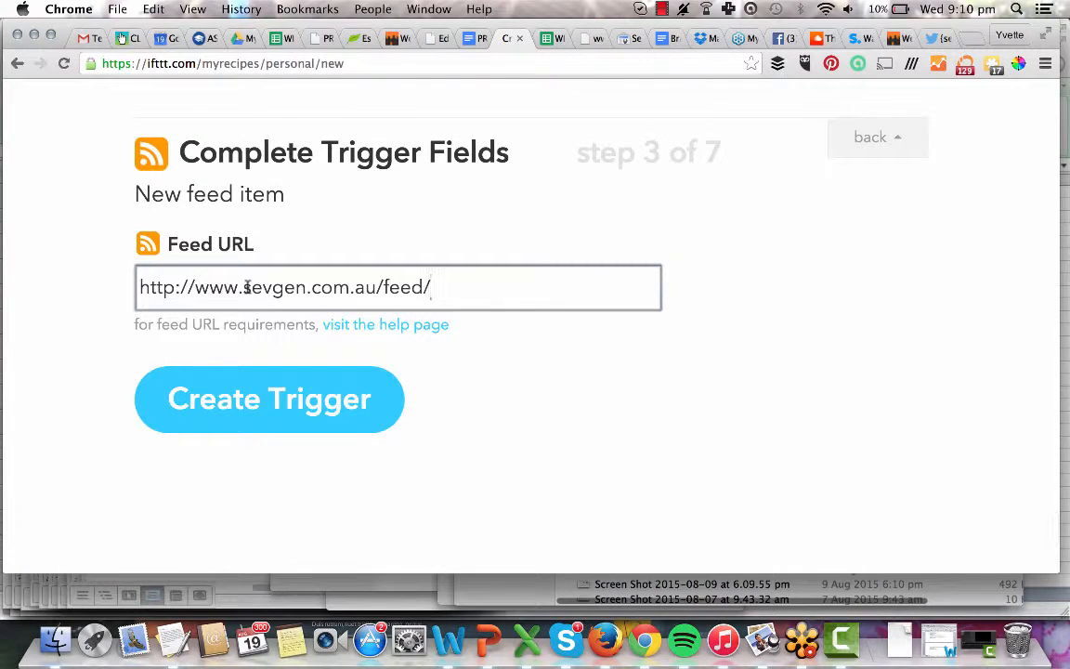
click(227, 384)
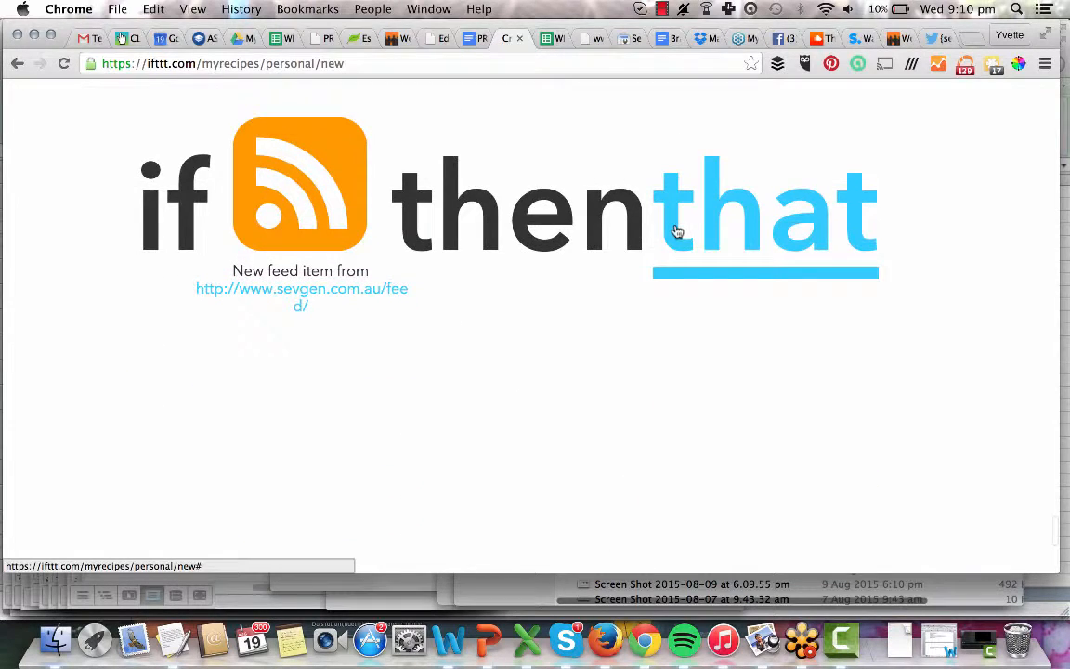
Choose the Facebook Pages 'Create a status message' action and type 'NEW BLOG POST:'.
click(718, 227)
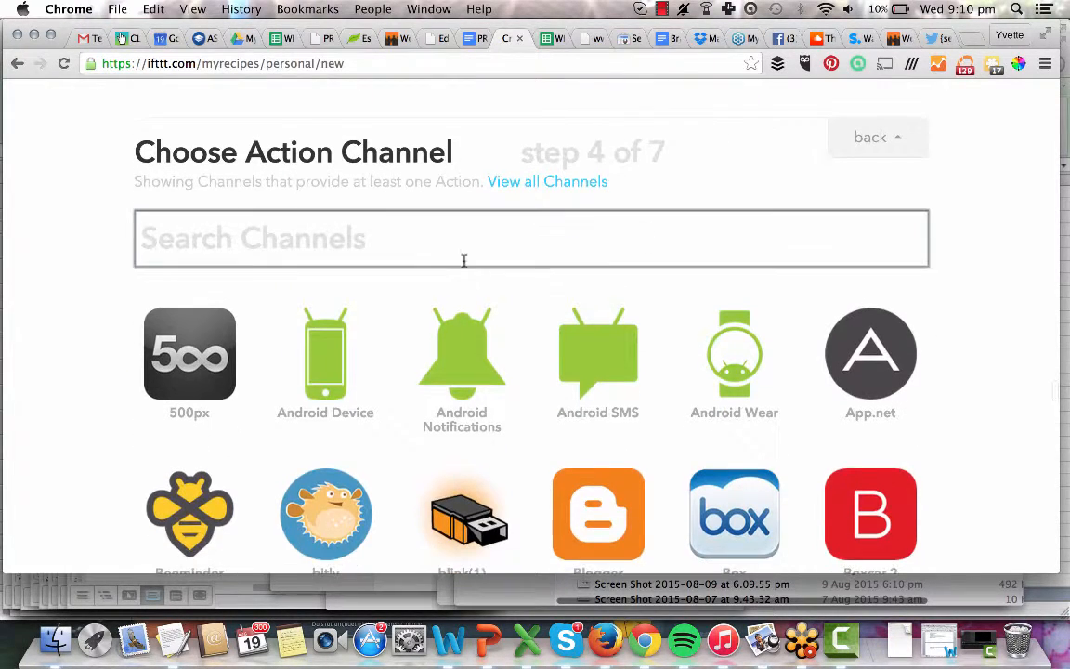
text(facebook page)
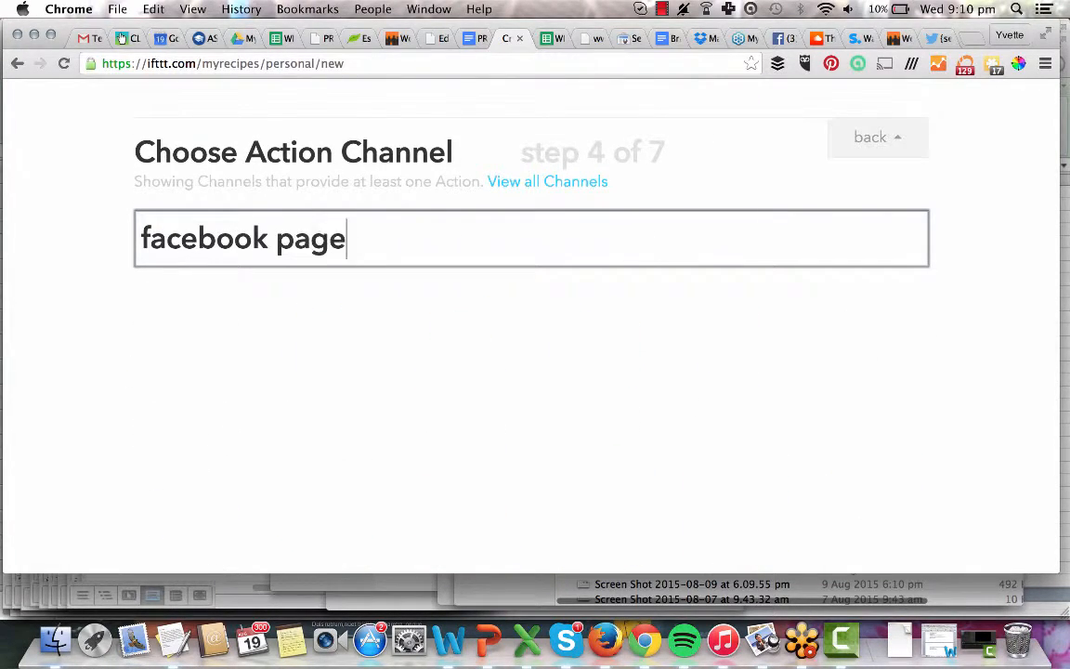
click(189, 362)
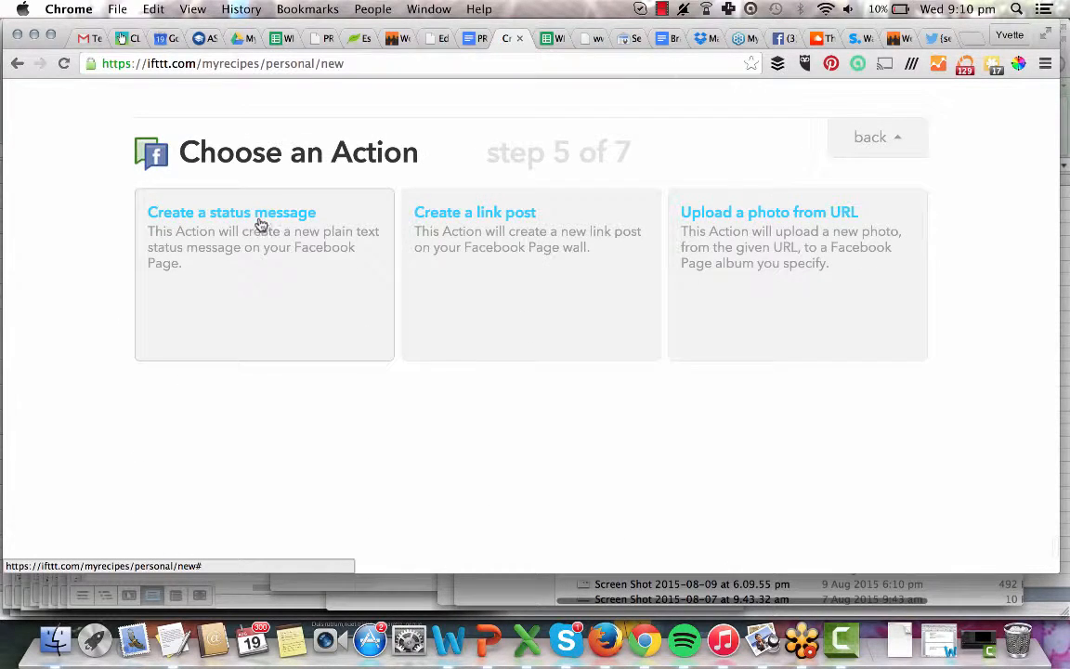
click(258, 215)
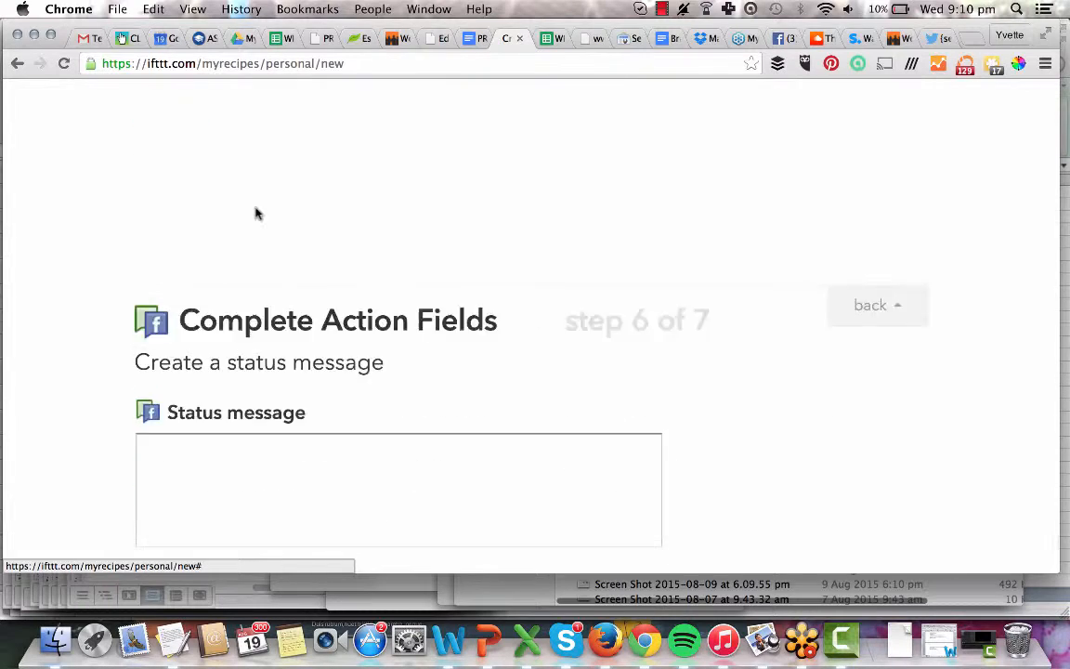
click(217, 321)
text(NEW B)
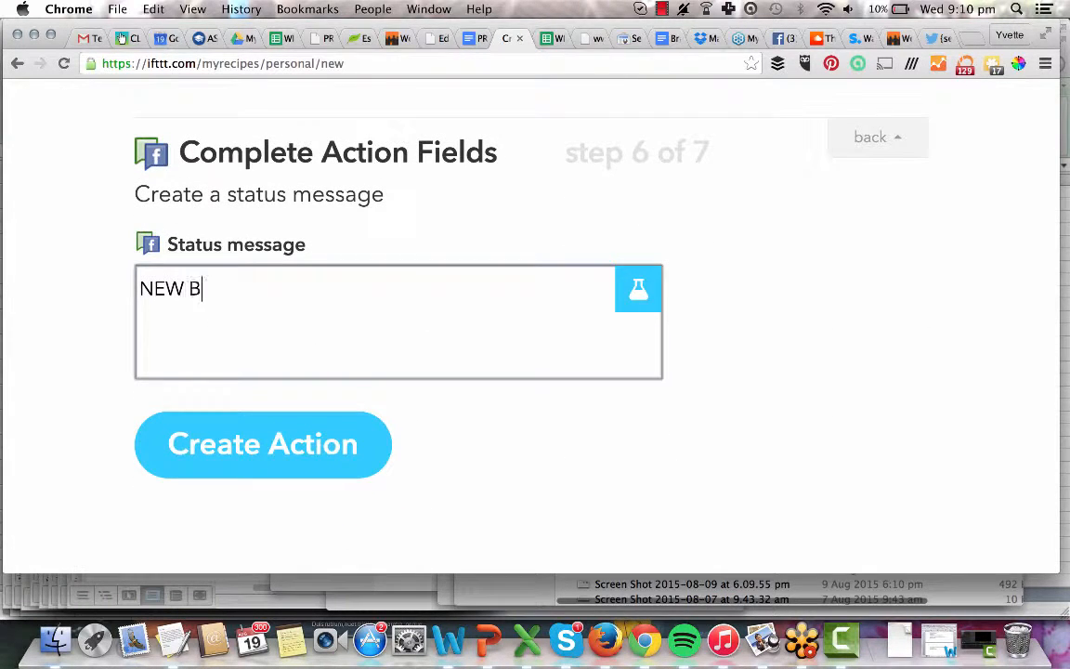
text(LOG POST:)
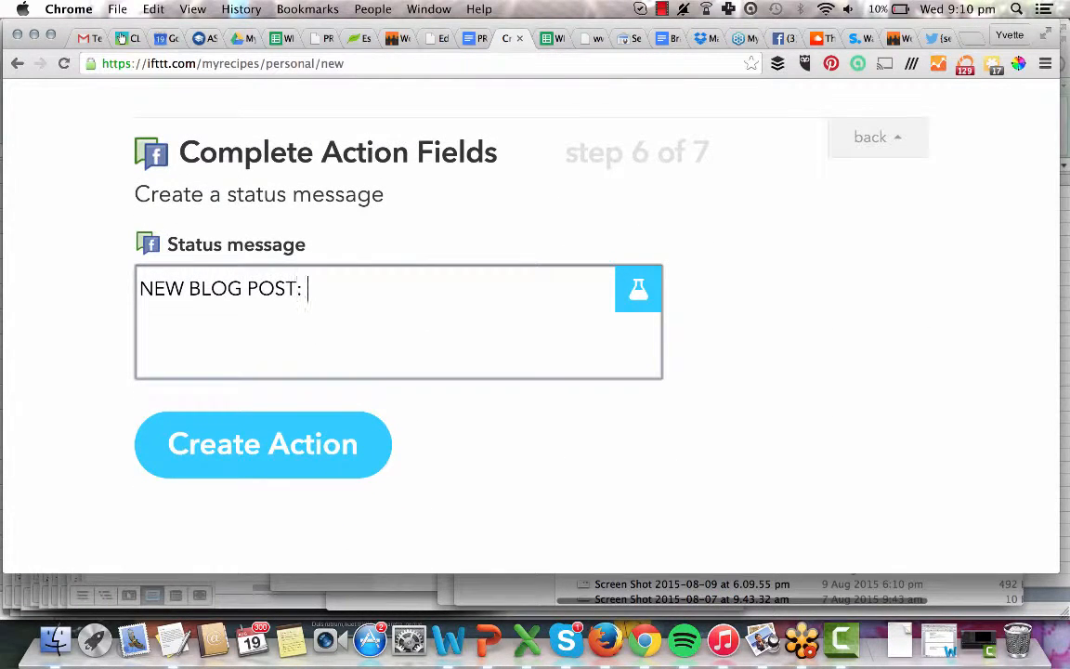
Append the EntryTitle and EntryUrl ingredients to the message and create the action.
click(641, 288)
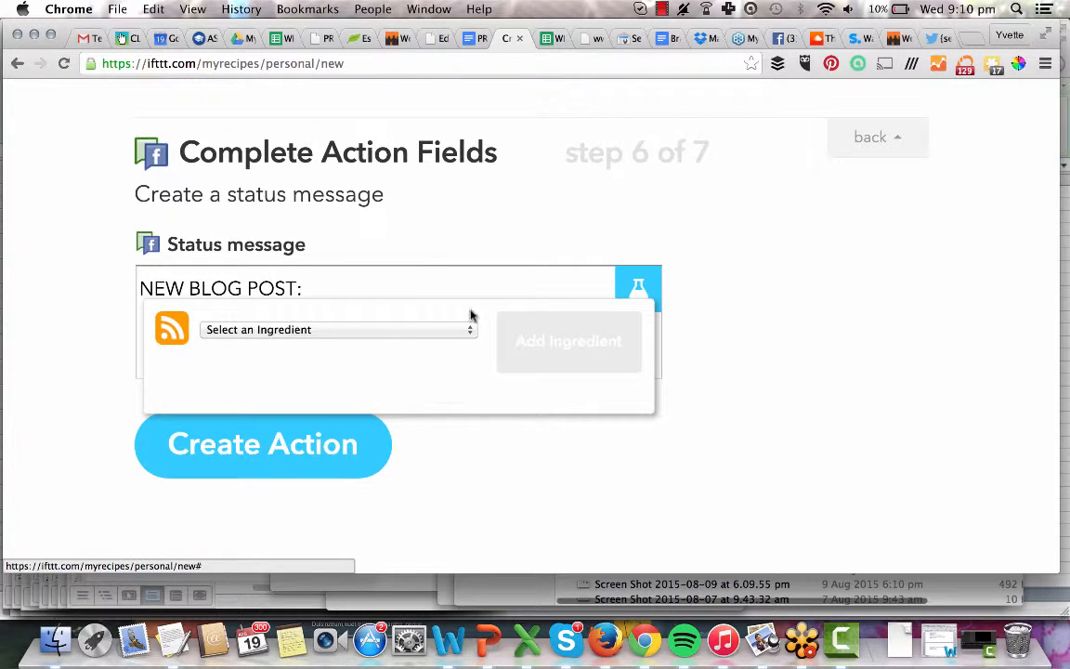
click(401, 331)
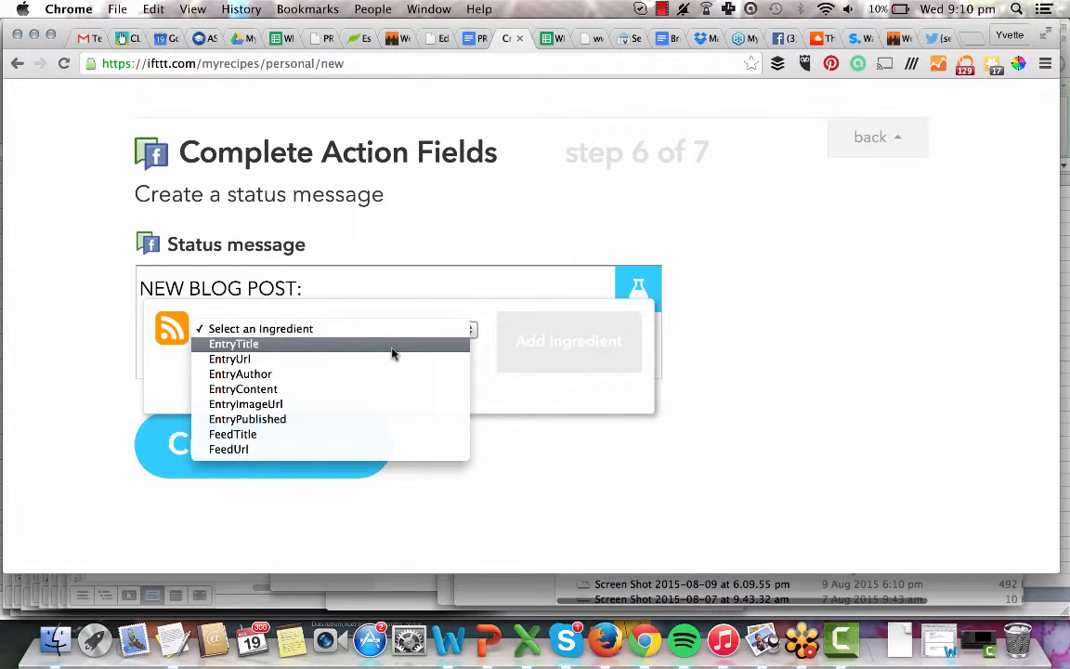
click(392, 346)
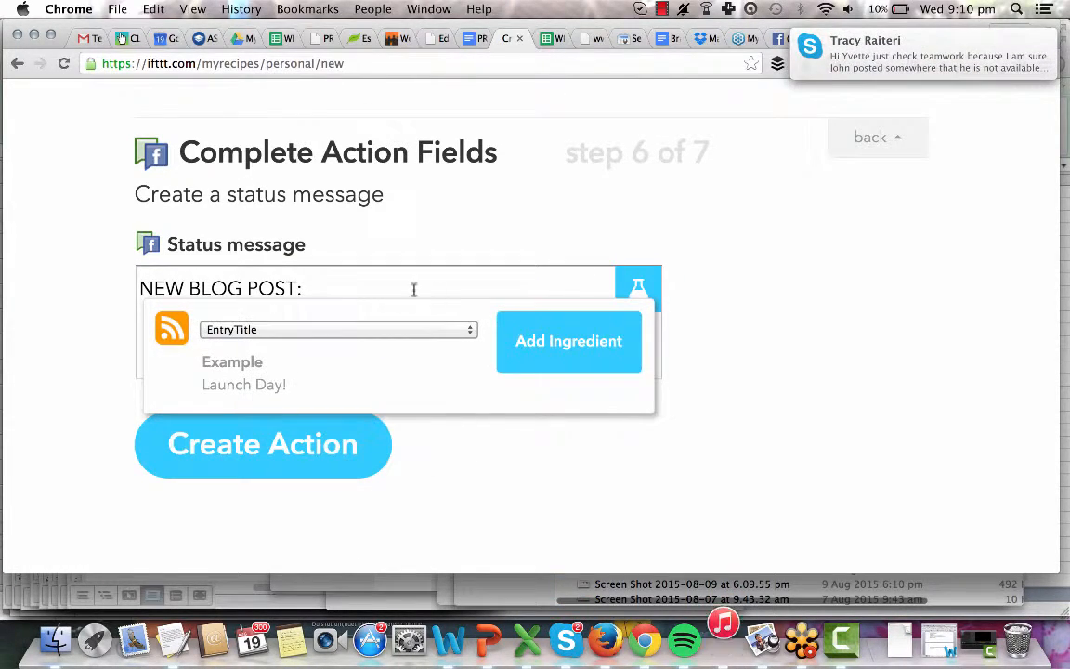
click(543, 357)
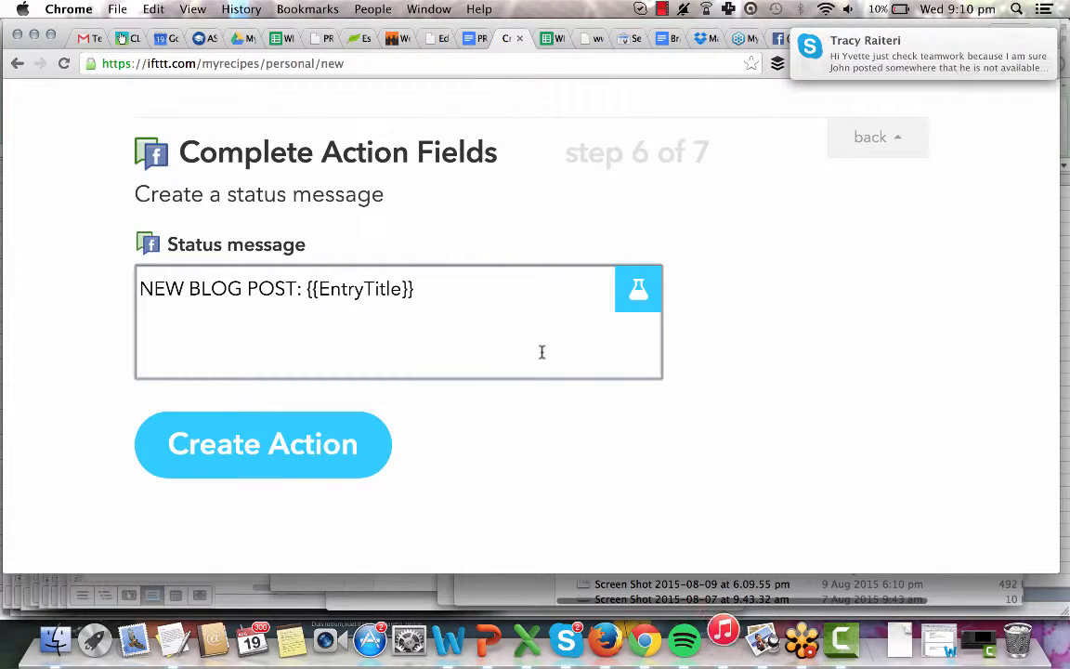
click(637, 303)
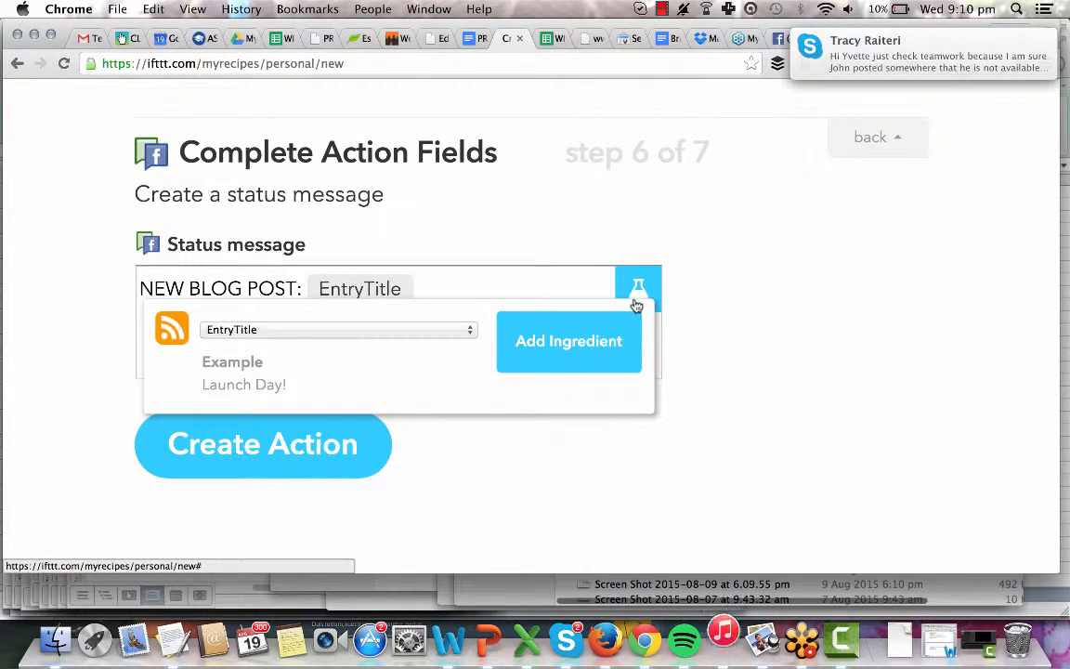
click(334, 331)
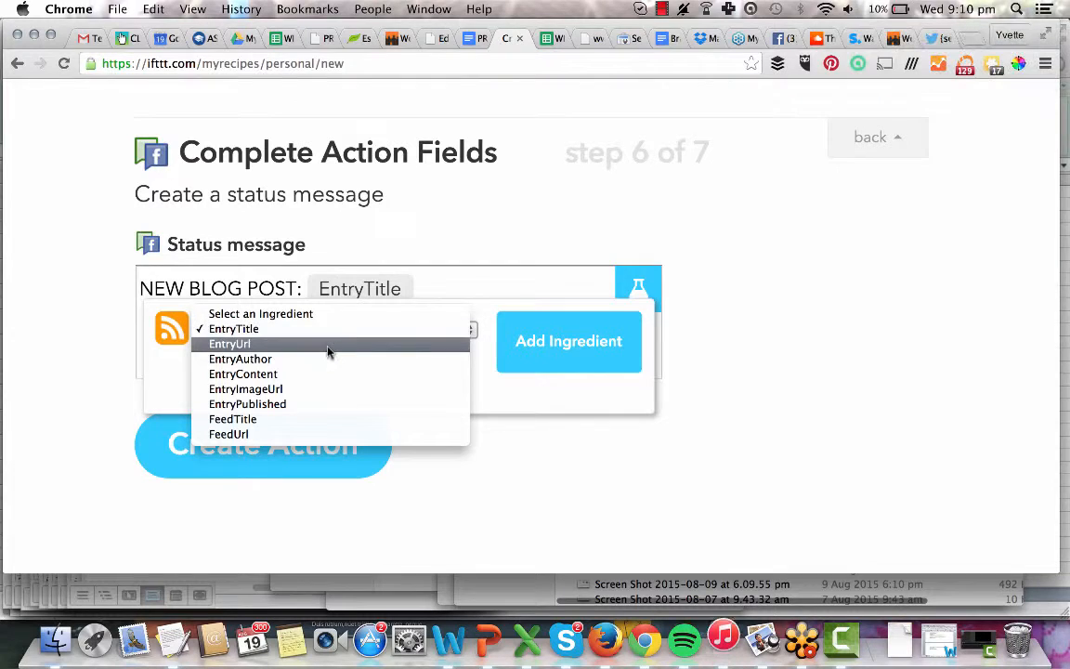
click(330, 344)
click(590, 338)
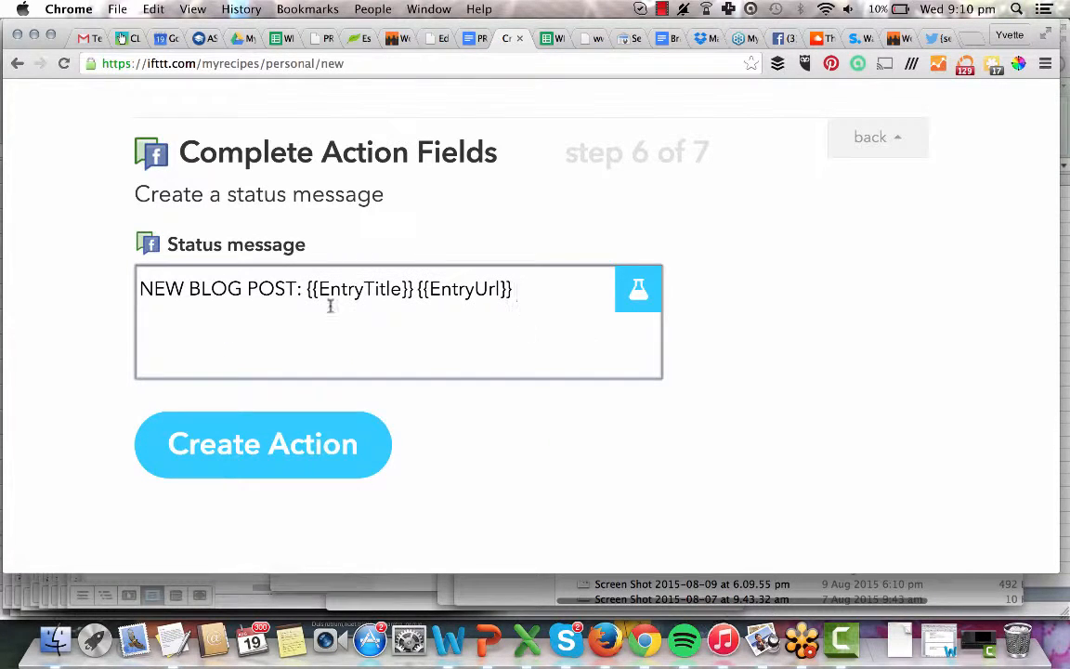
click(359, 289)
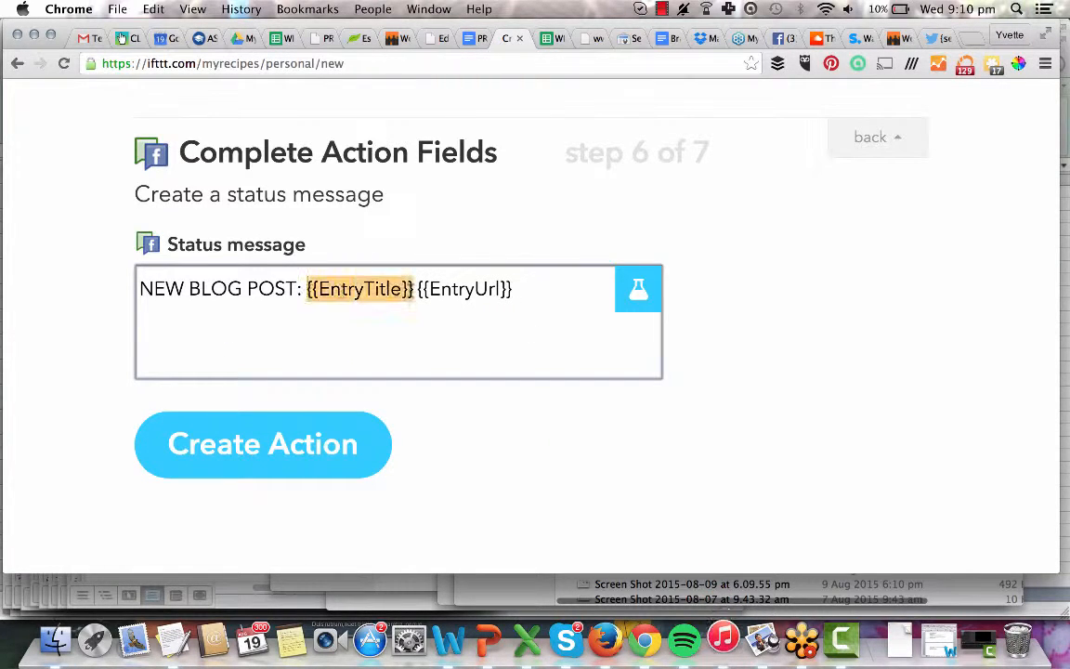
click(532, 297)
click(362, 384)
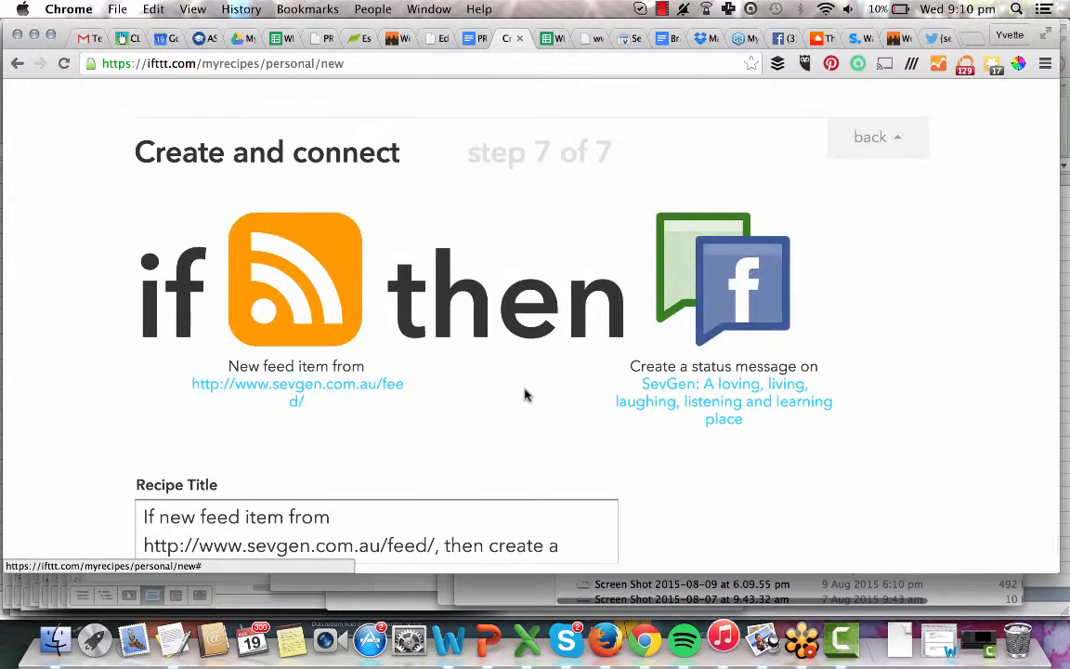
Review the recipe summary and create it with its default title.
scroll(536, 376, down, 4)
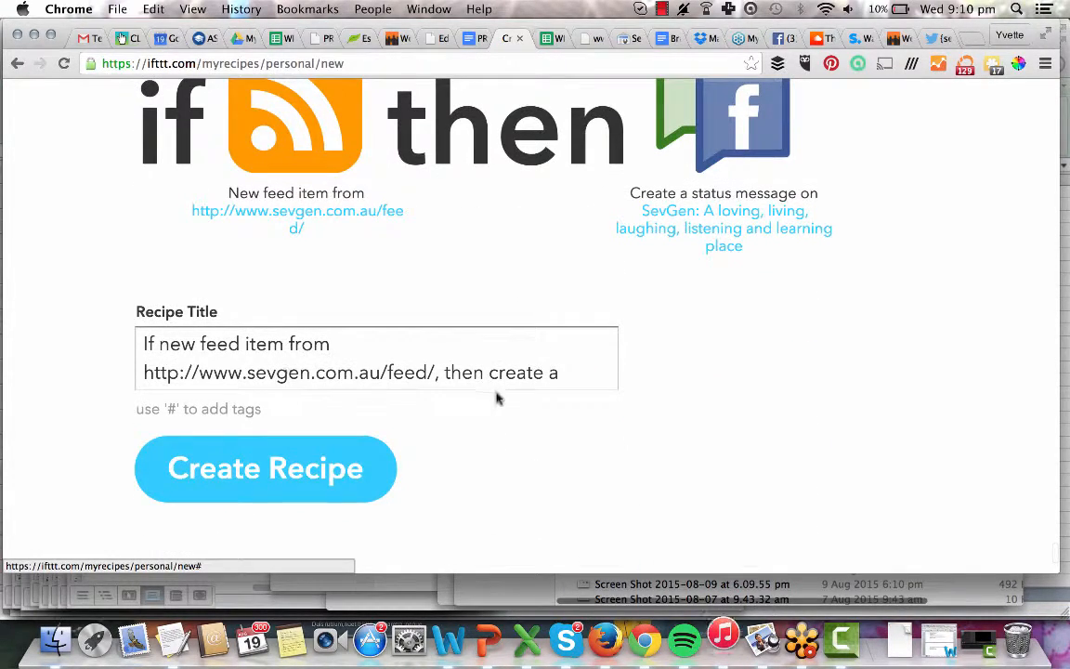
scroll(518, 371, down, 2)
drag(573, 281, 579, 338)
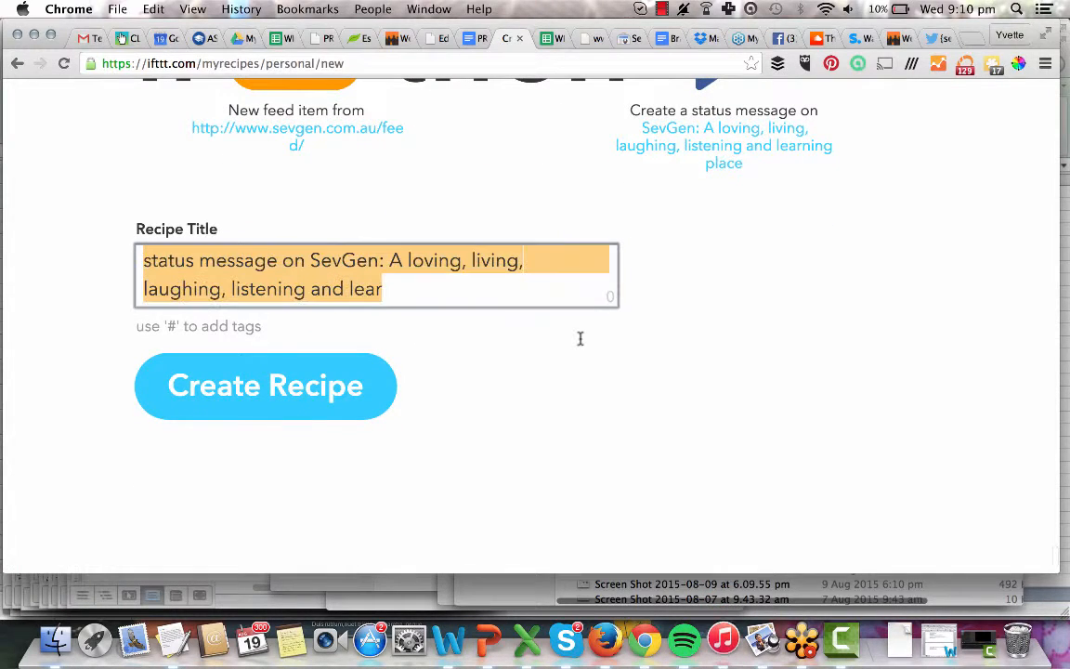
scroll(525, 327, up, 1)
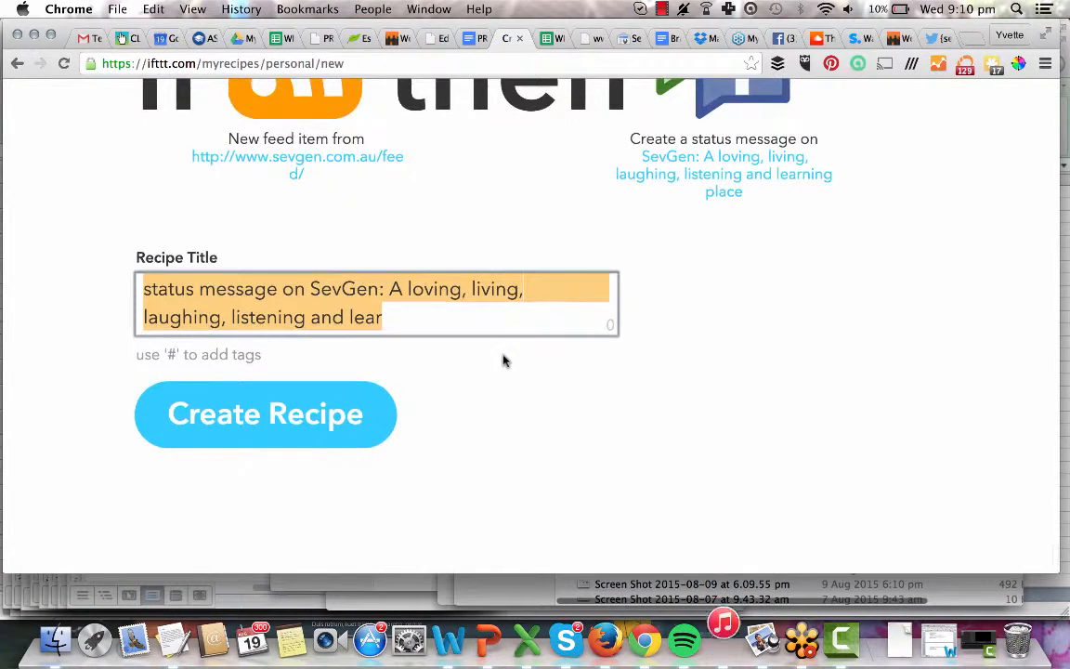
click(327, 444)
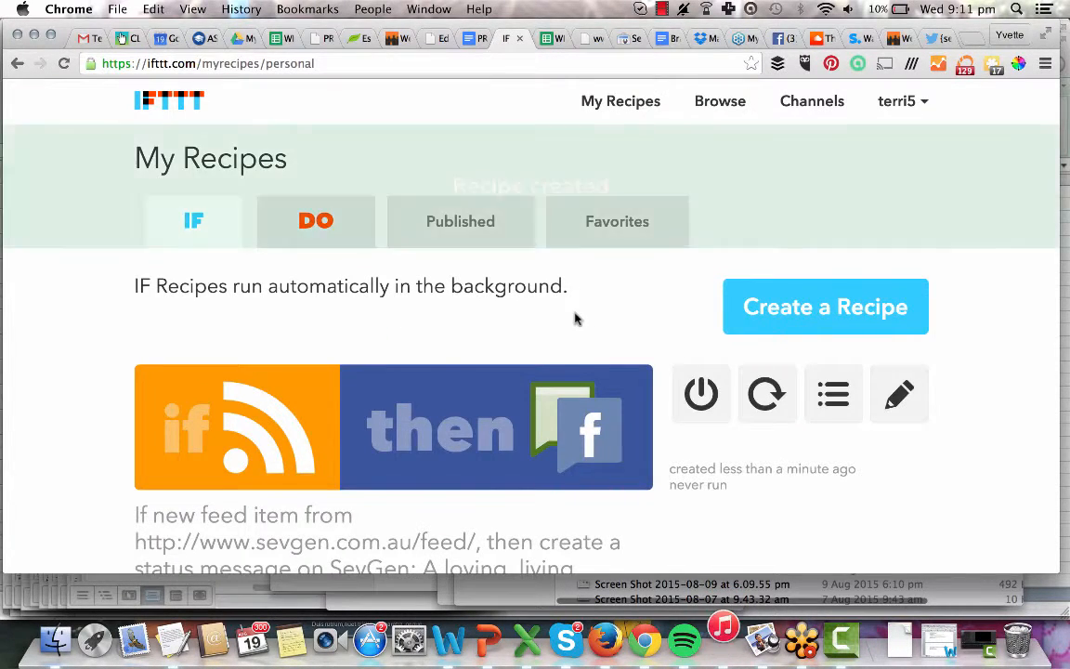
Run Check now on the new feed-to-Facebook recipe in My Recipes.
scroll(575, 319, down, 3)
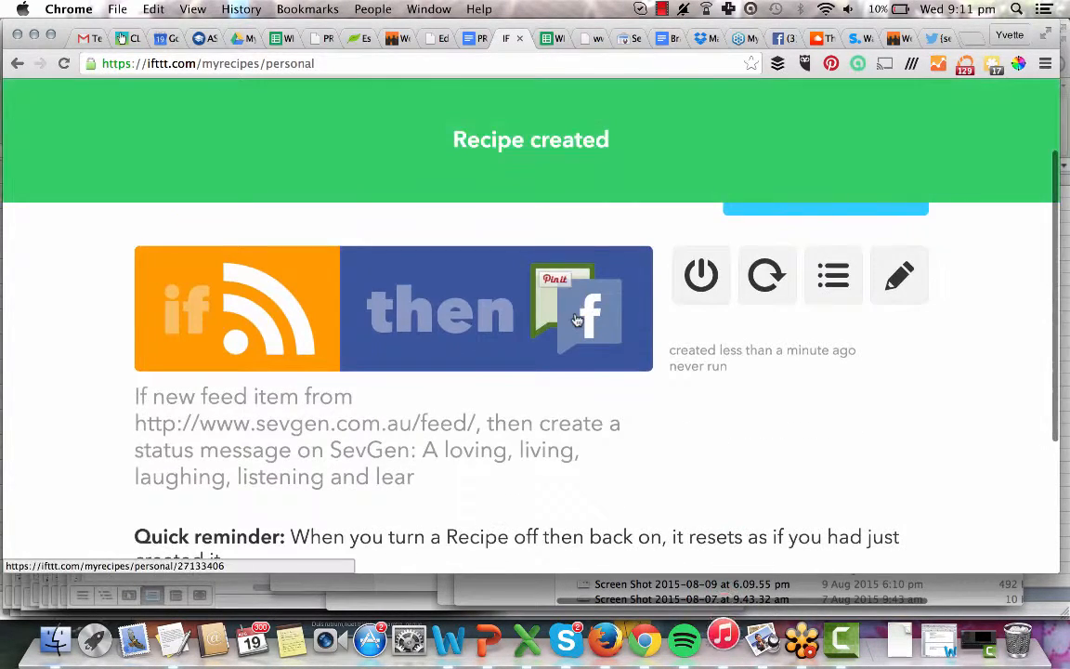
click(771, 284)
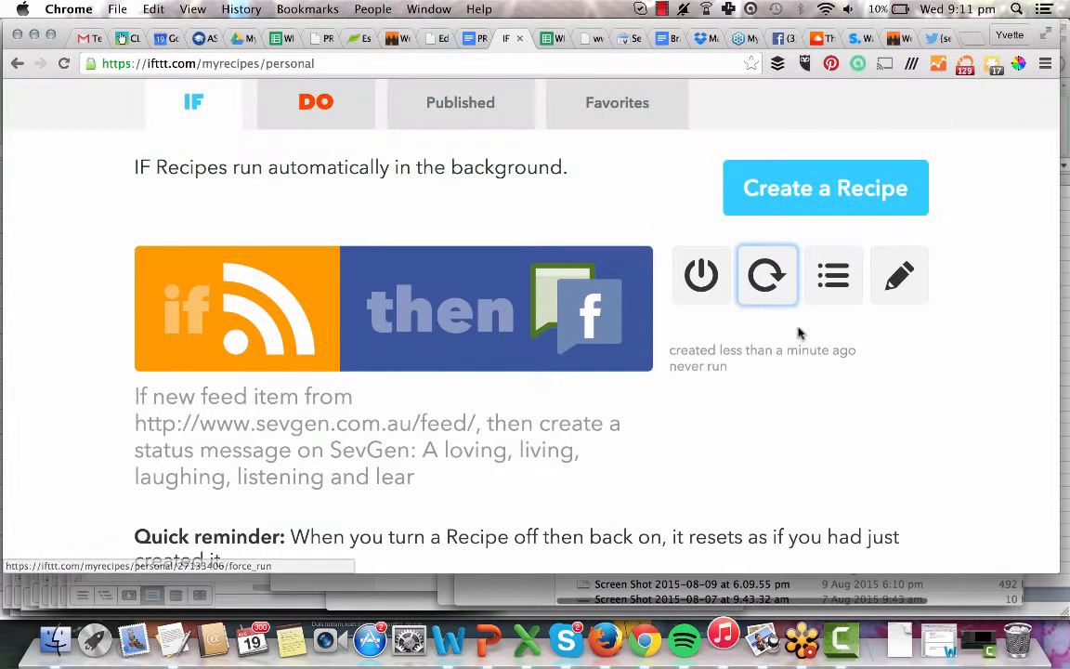
scroll(764, 326, up, 1)
click(764, 325)
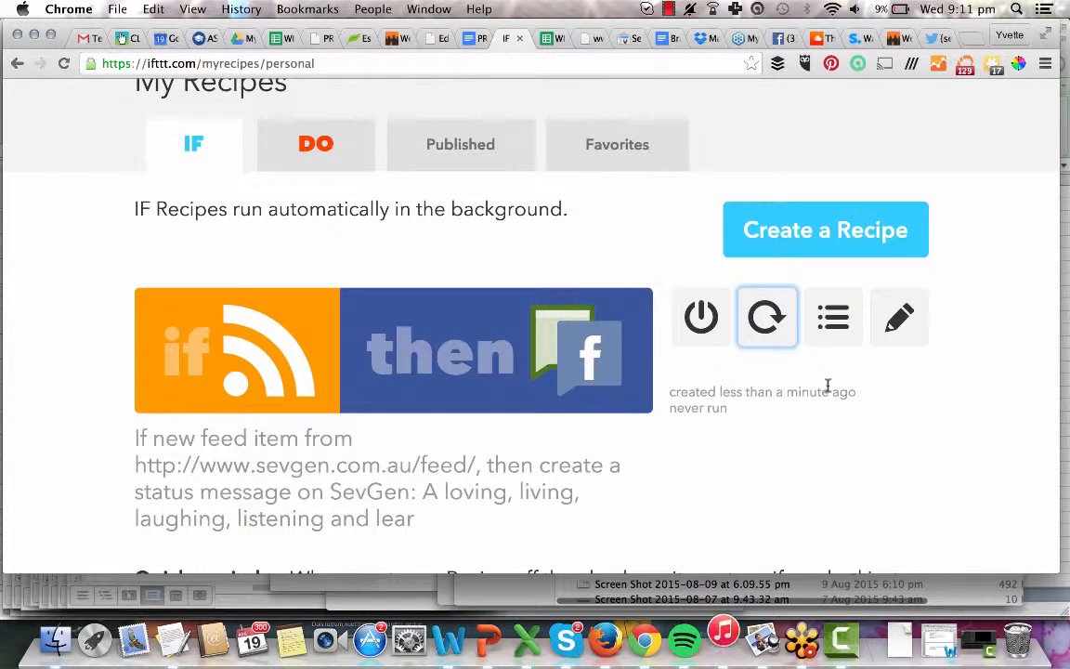
scroll(827, 388, up, 3)
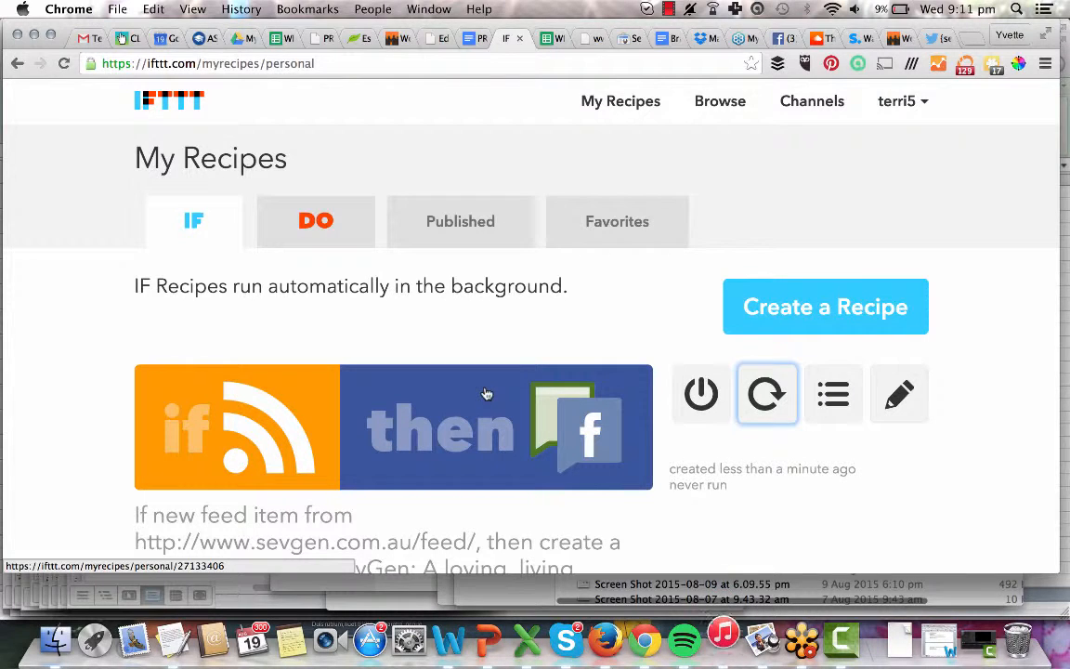
Start a new recipe with a Feed trigger on the pasted SevGen feed URL.
click(805, 305)
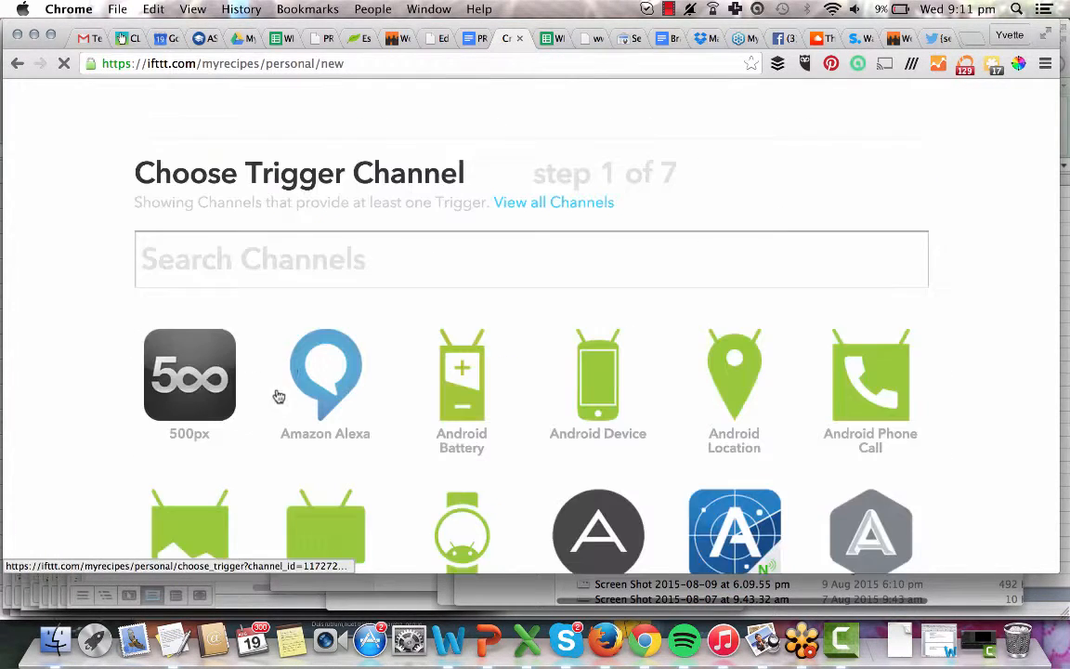
text(r)
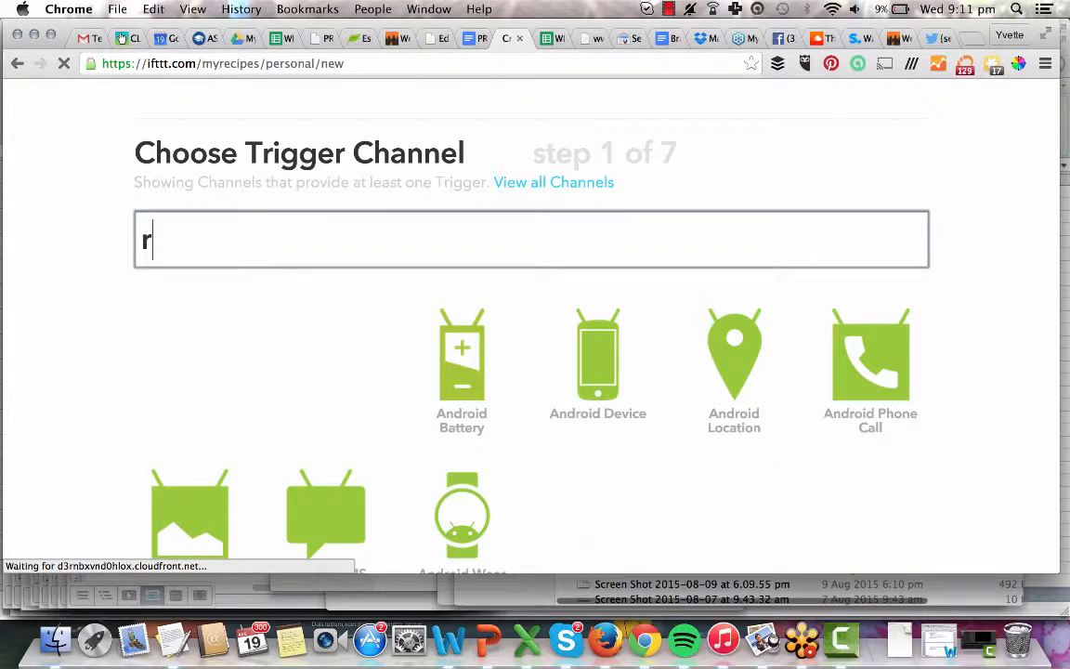
text(ss)
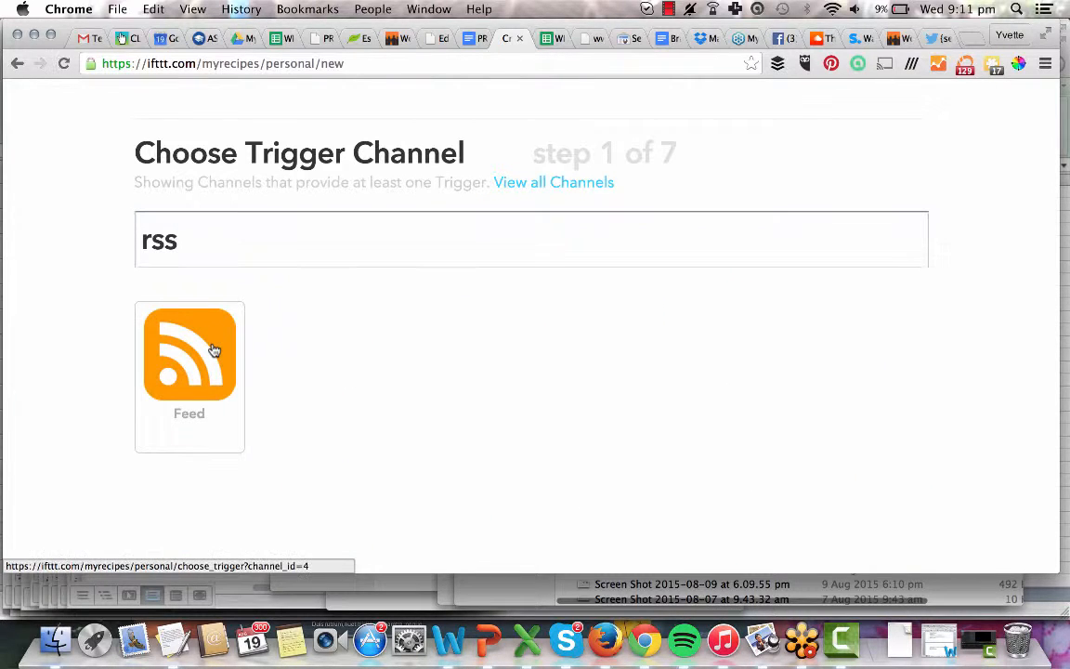
click(213, 351)
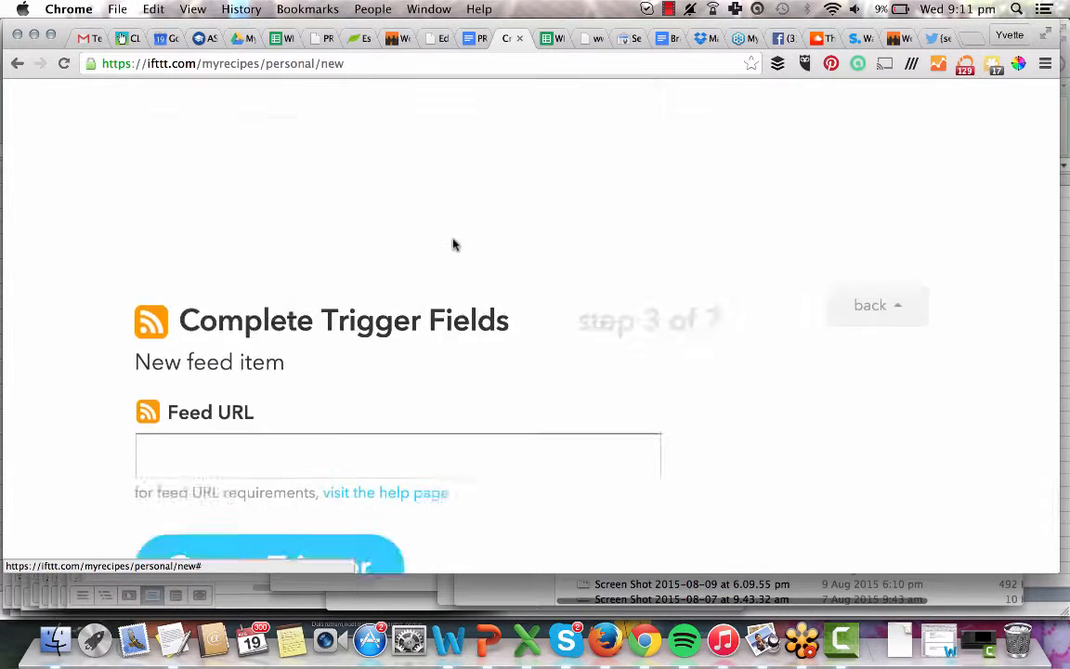
click(370, 279)
text(http://www.sevgen.com.au/feed/)
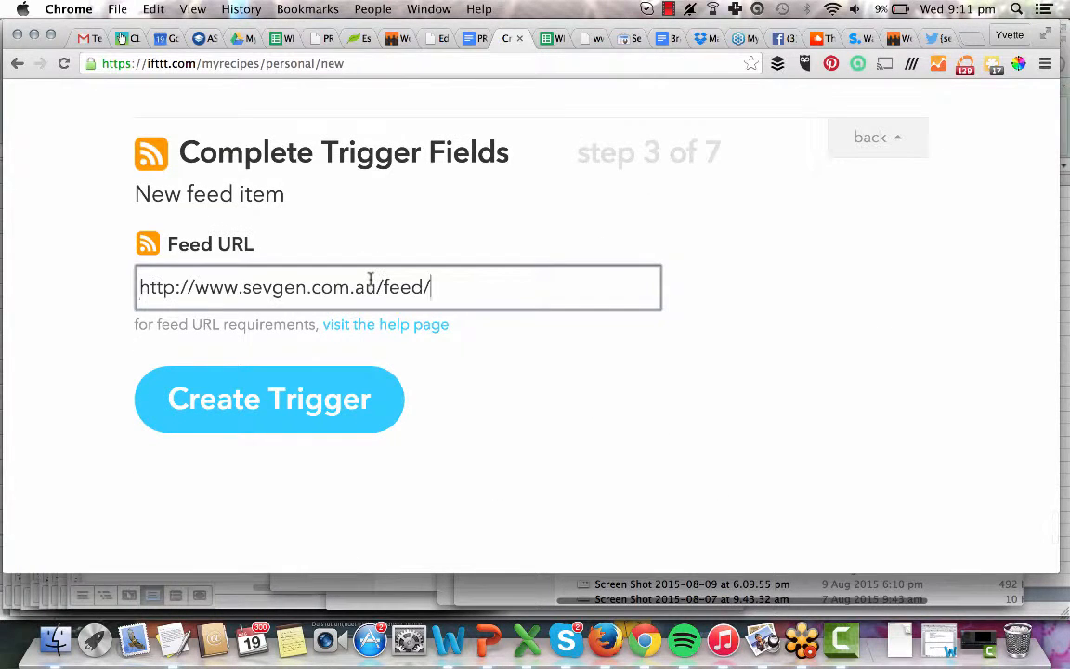
click(279, 401)
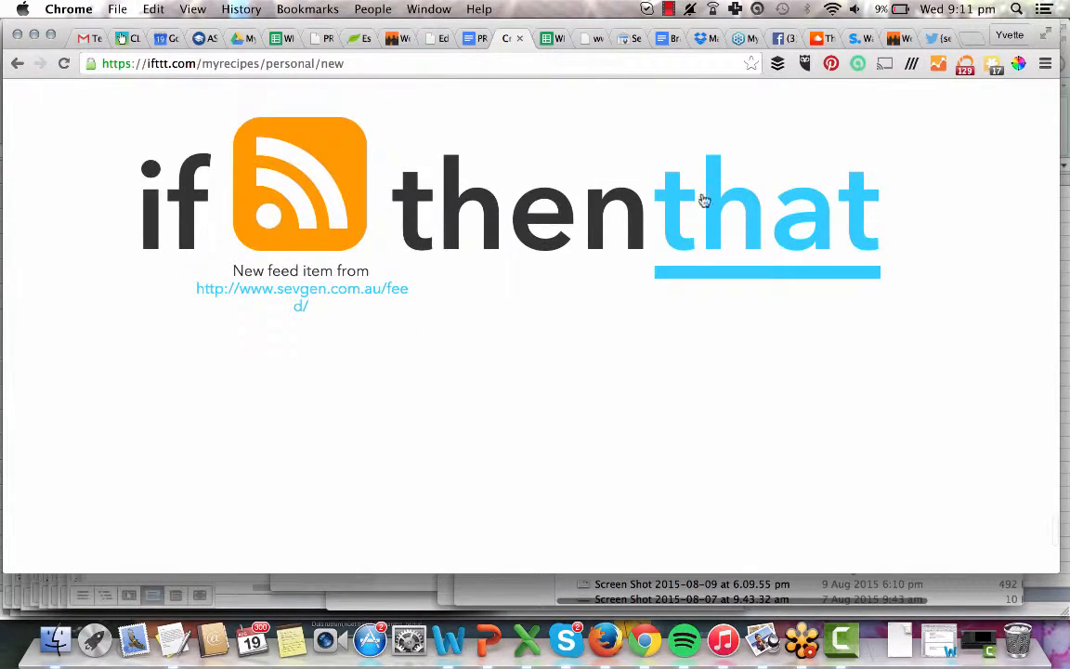
Choose Twitter's 'Post a tweet' as the recipe action.
click(703, 201)
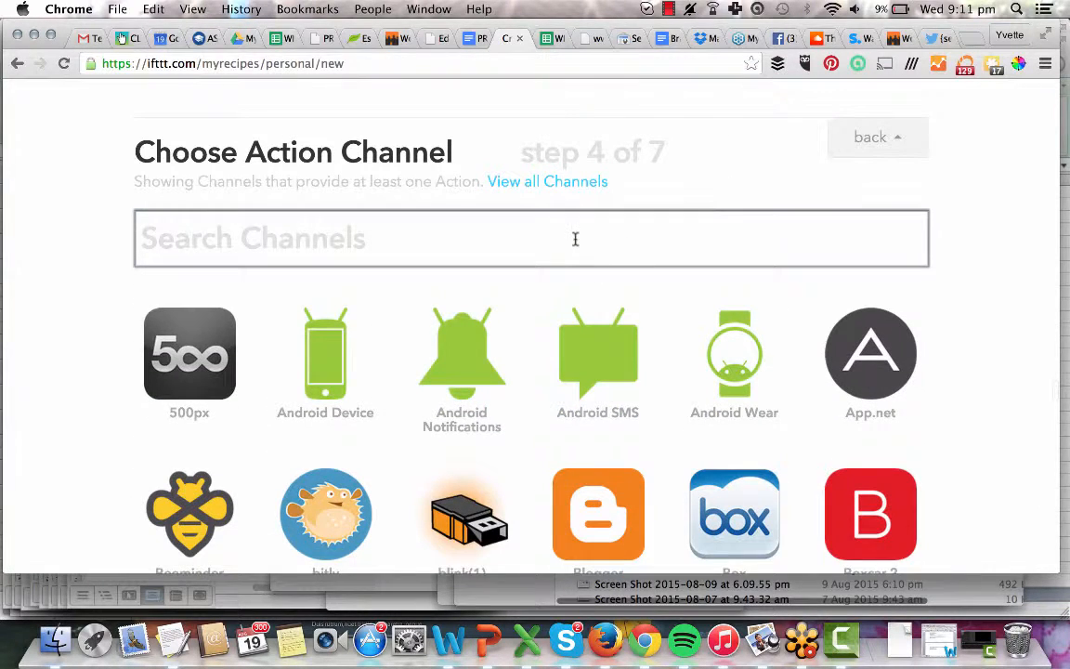
text(faceb)
key(BackSpace)
key(BackSpace)
key(BackSpace)
key(BackSpace)
key(BackSpace)
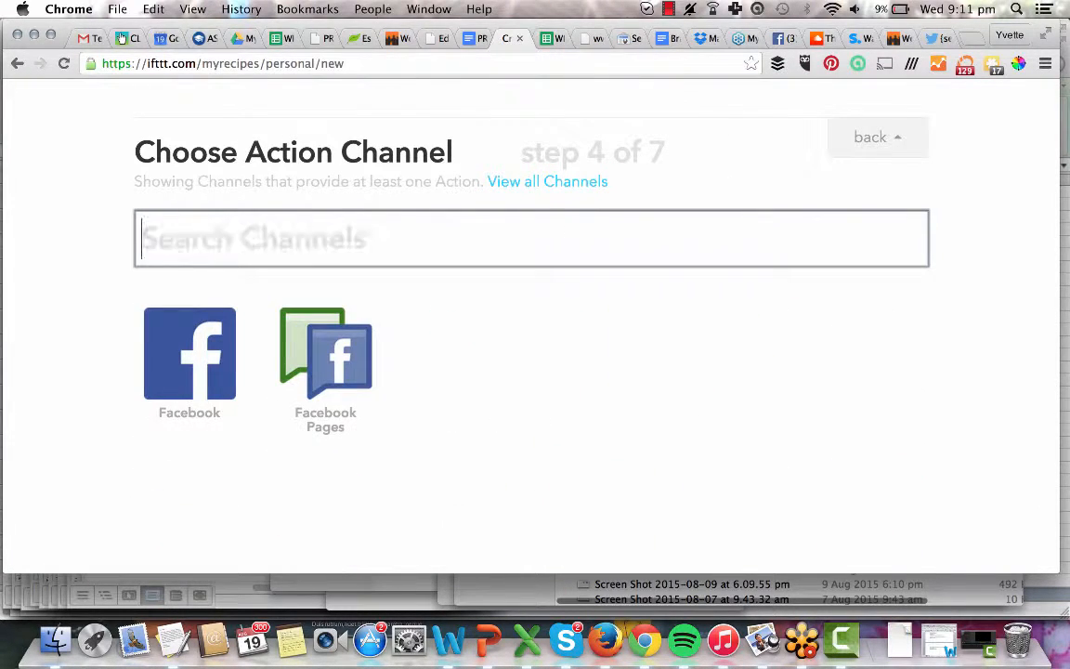
text(twitter)
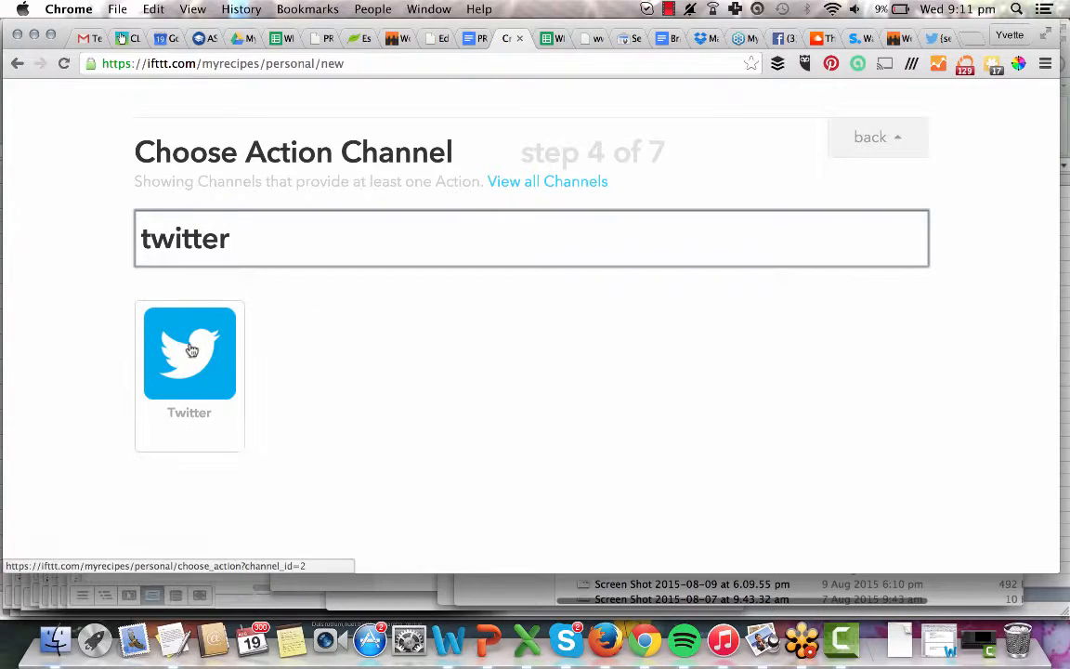
click(191, 349)
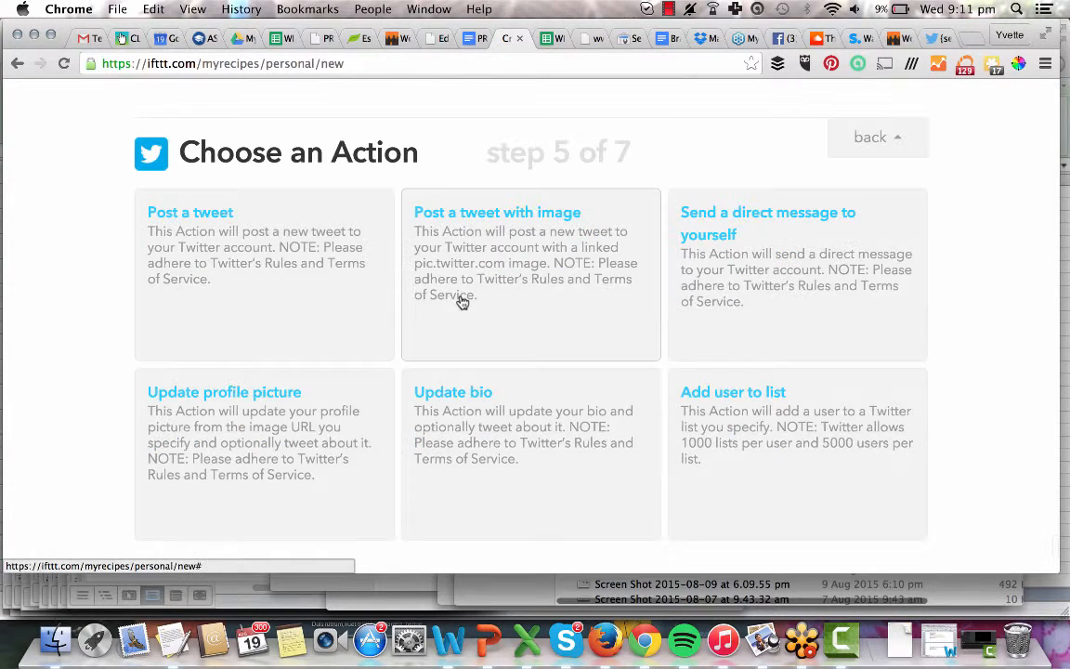
click(181, 217)
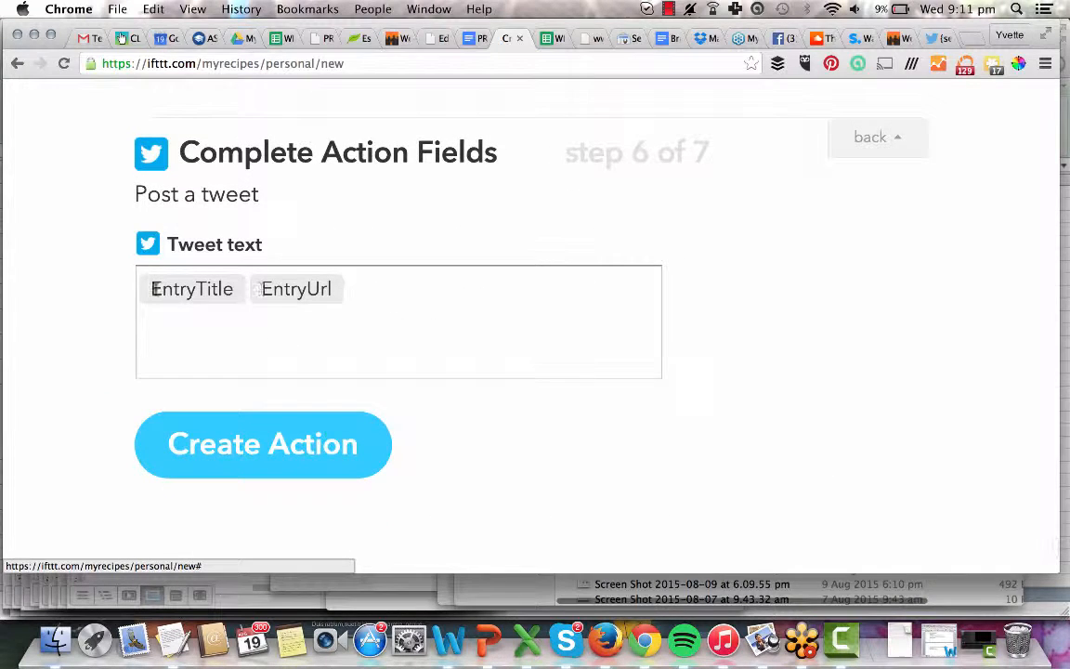
Prefix the tweet text with 'NEW BLOG POST:' and create the action and recipe.
click(144, 288)
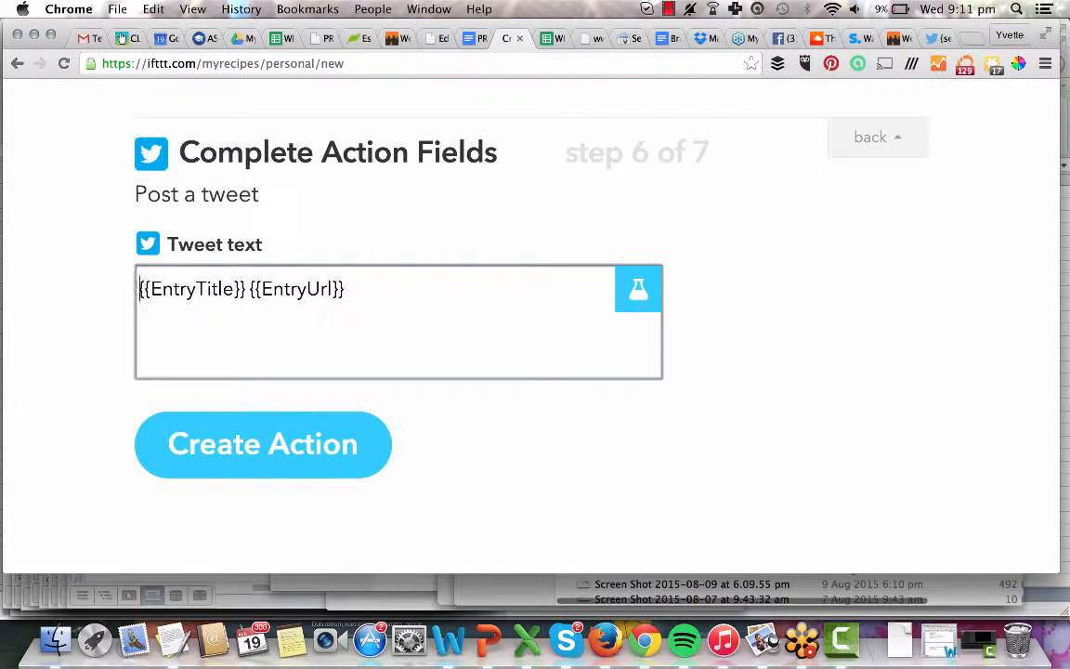
text(NEW BLOG POST:)
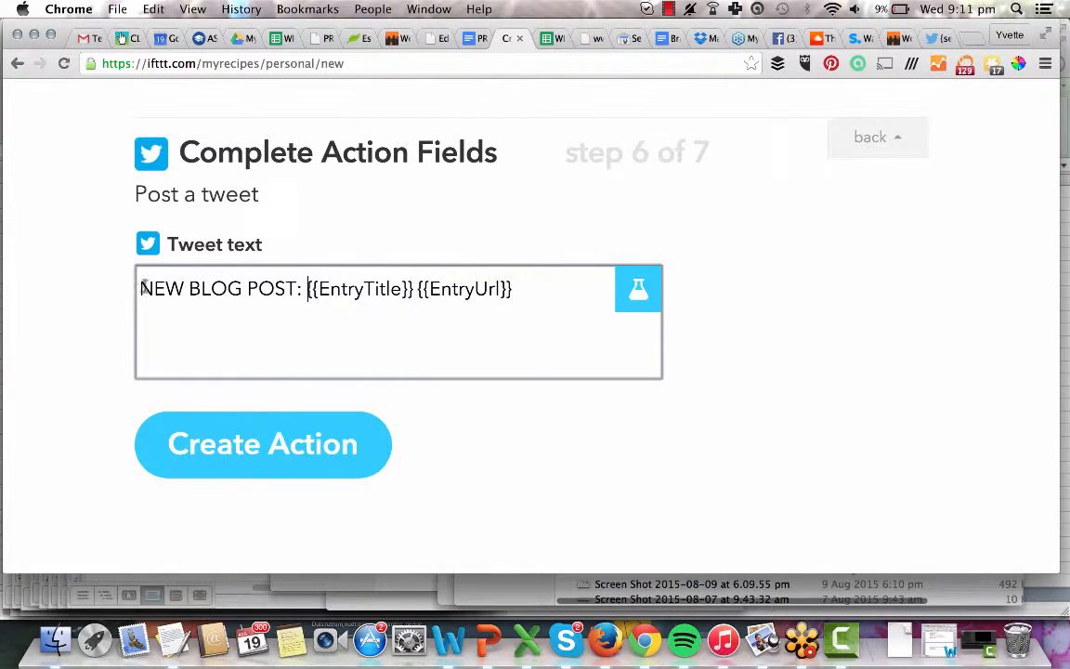
click(191, 462)
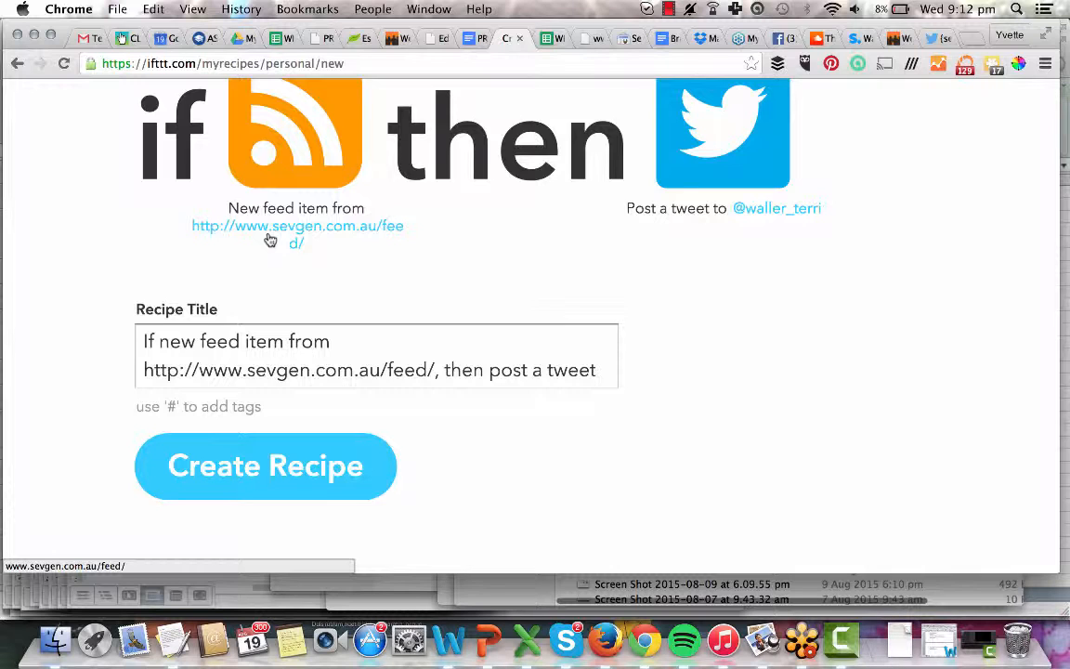
click(264, 463)
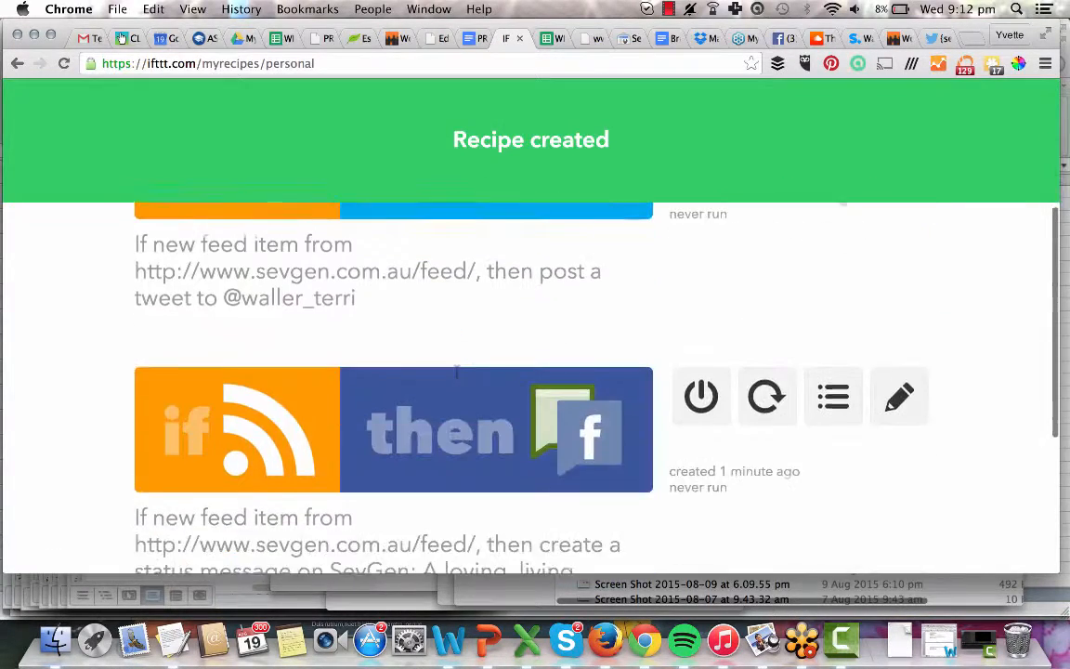
Run Check now on the feed-to-Twitter recipe, then go back to Teamwork messages.
click(761, 413)
scroll(769, 325, down, 5)
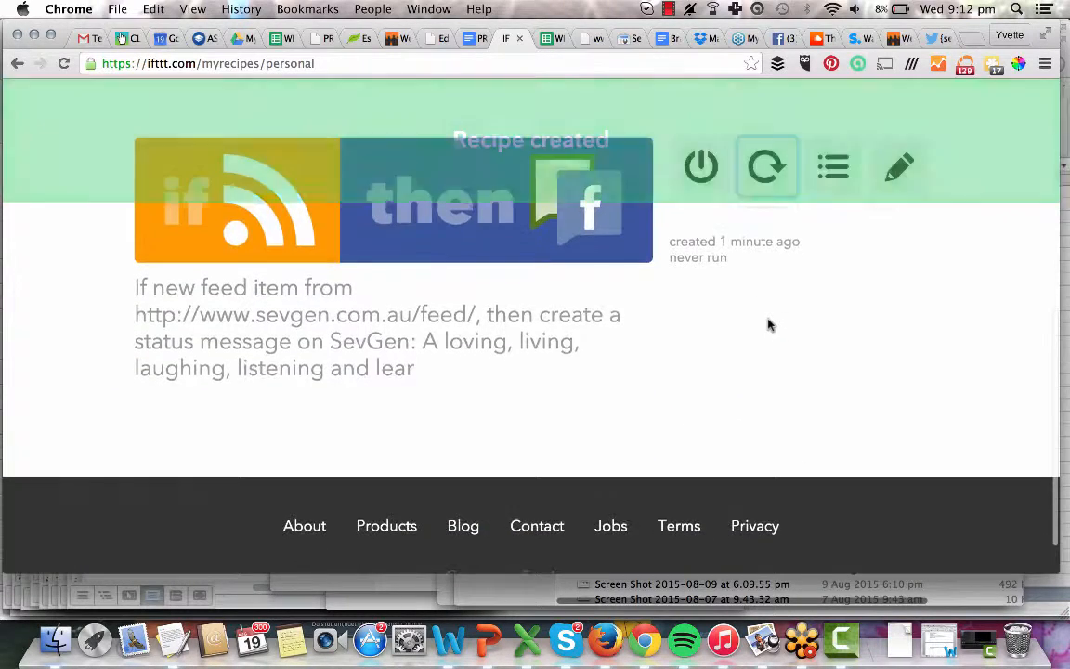
scroll(769, 325, up, 10)
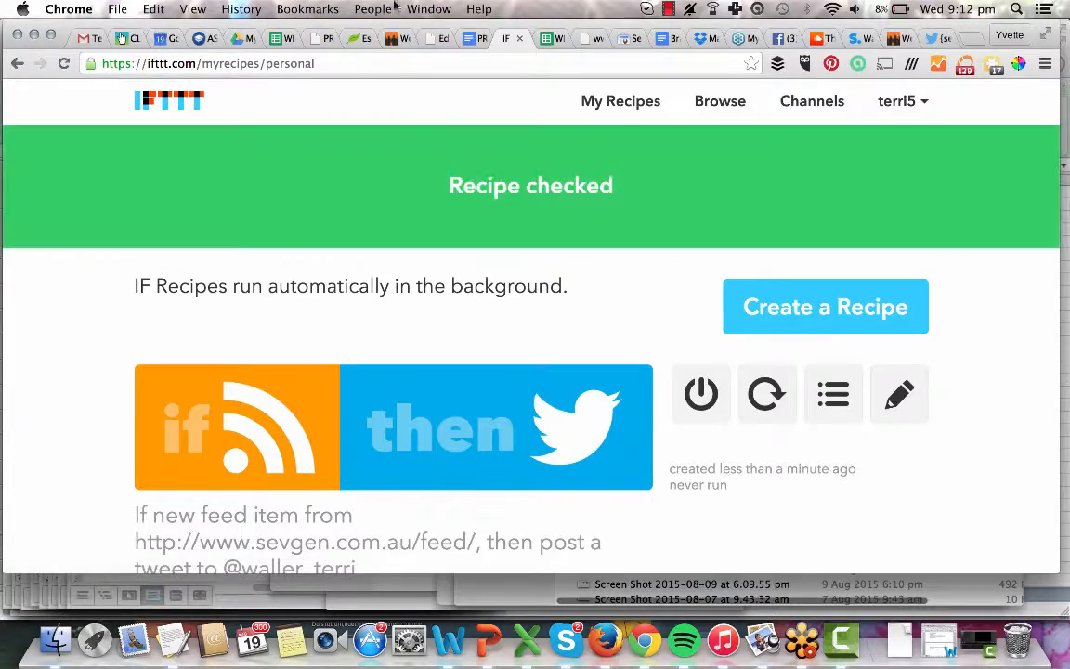
click(395, 40)
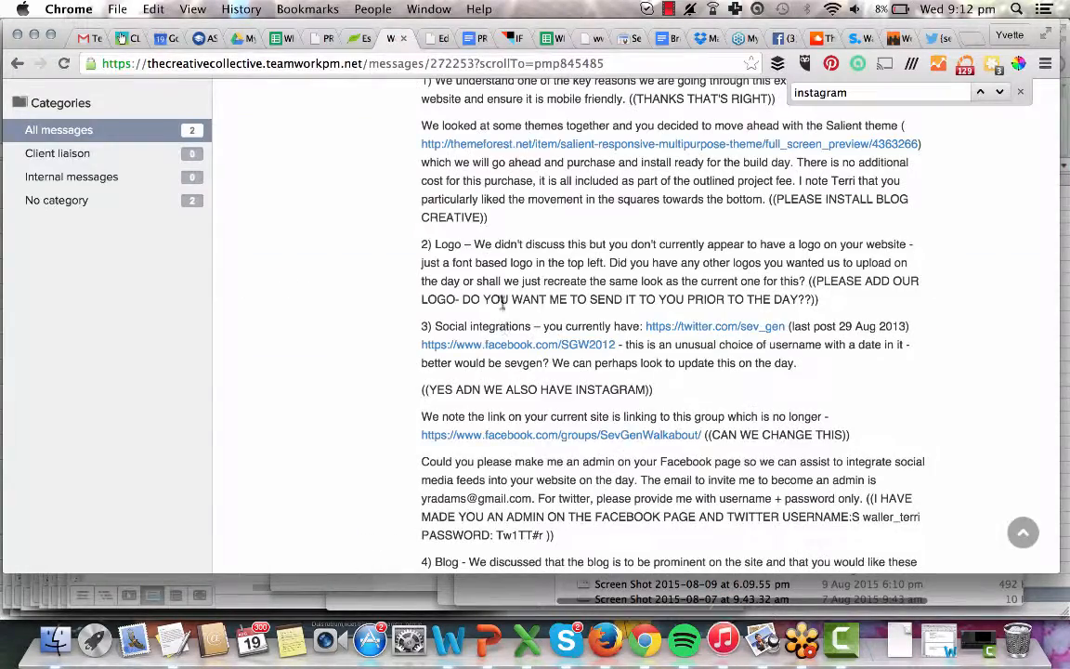
Close the 'instagram' find bar on the SevGen client liaison message thread.
scroll(701, 254, down, 10)
scroll(701, 254, up, 20)
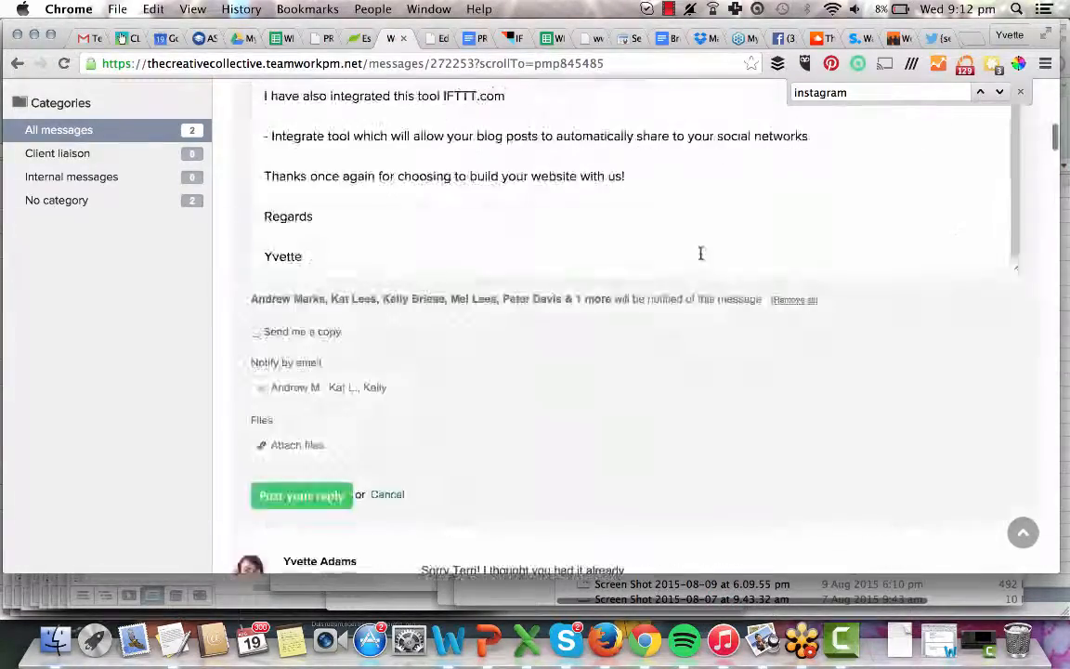
click(1021, 92)
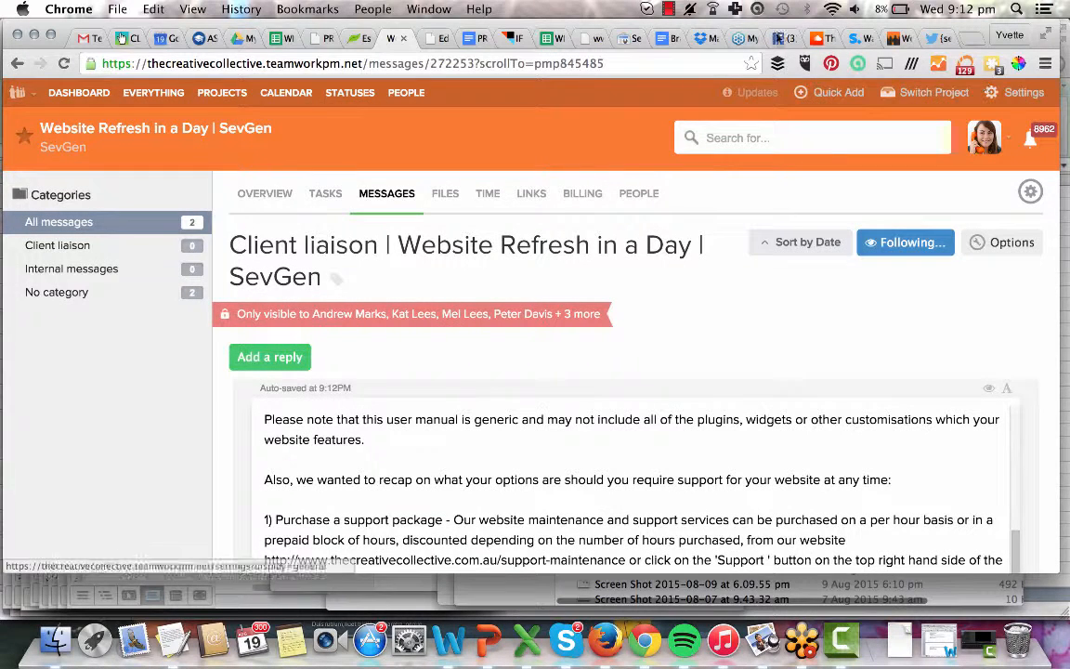
click(669, 9)
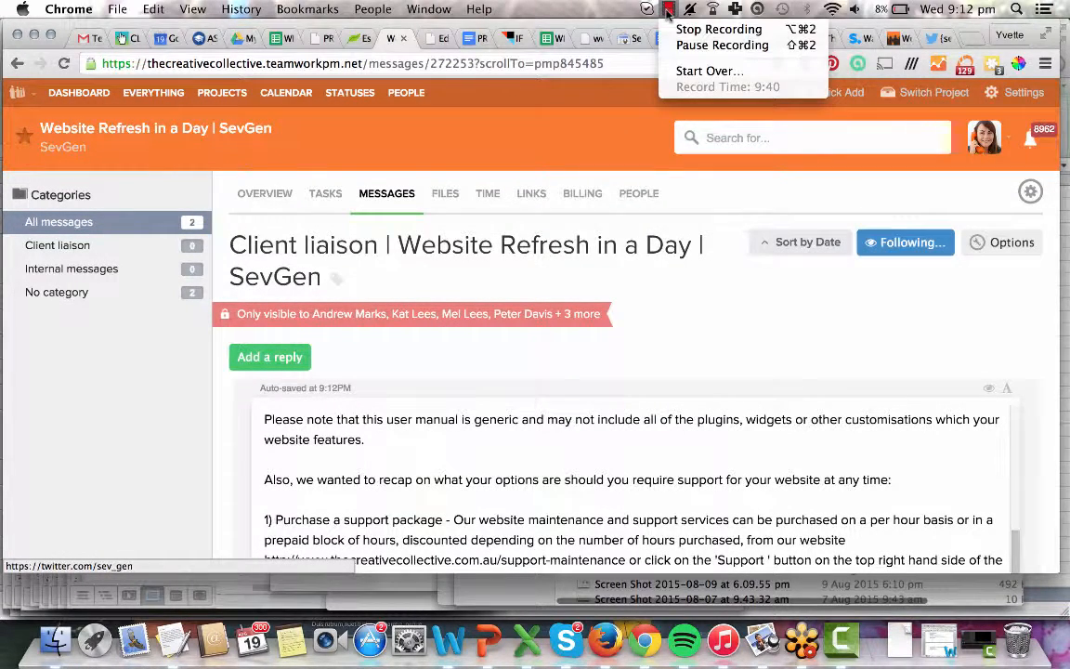